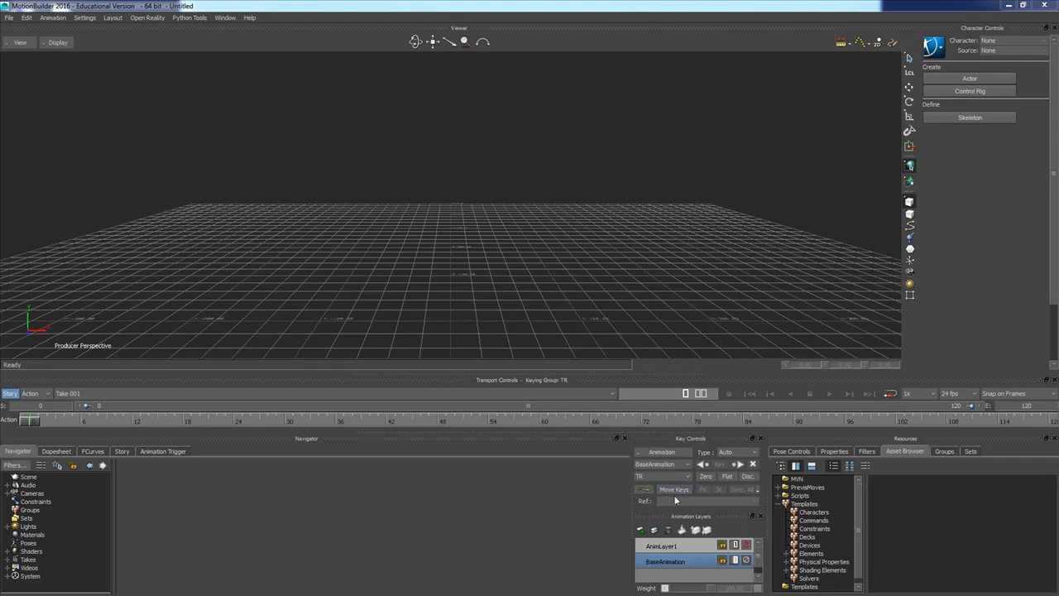
Add the Mocap Tutorial folder to the Asset Browser as a favorite path and show its contents.
{"action": "right_click", "coordinate": [815, 543]}
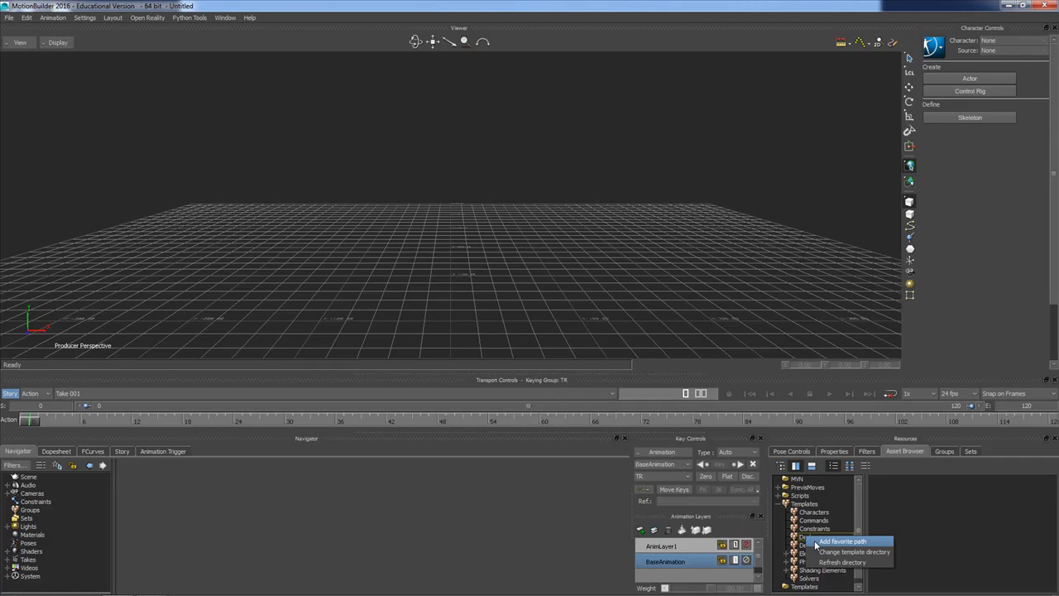
{"action": "left_click", "coordinate": [831, 541]}
{"action": "key", "text": "ctrl+v"}
{"action": "left_click", "coordinate": [556, 382]}
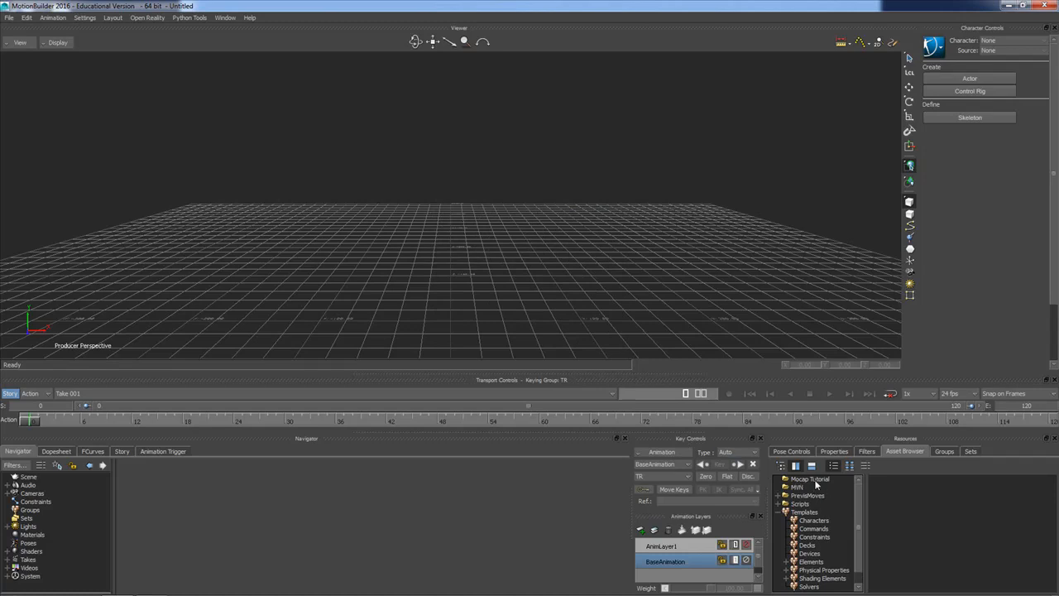
{"action": "left_click", "coordinate": [807, 479]}
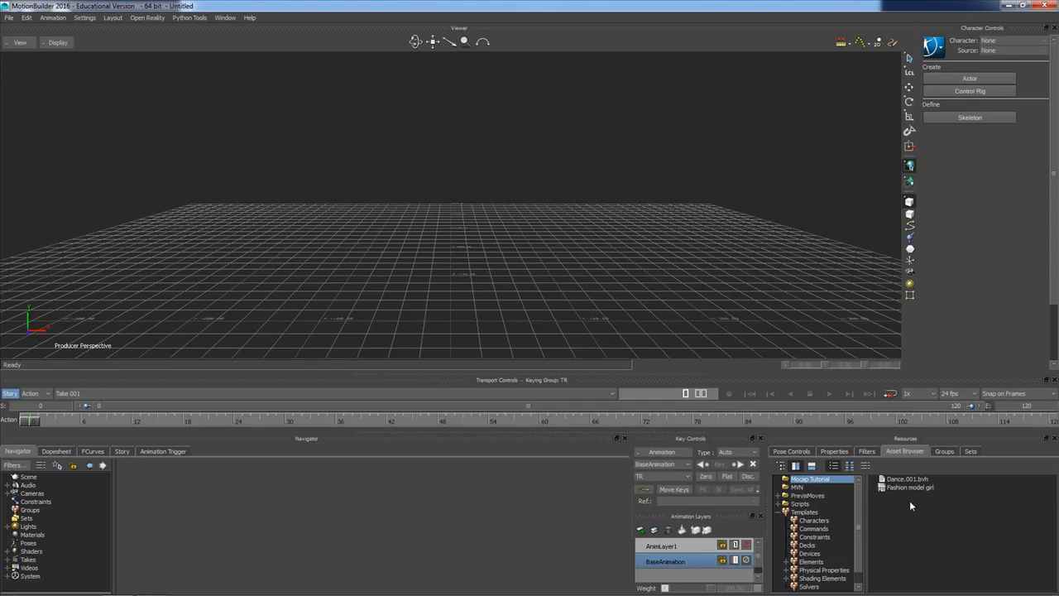
Import the Dance.001.bvh motion capture file into the scene and set the frame rate to PAL.
{"action": "left_click_drag", "start_coordinate": [908, 480], "coordinate": [542, 262]}
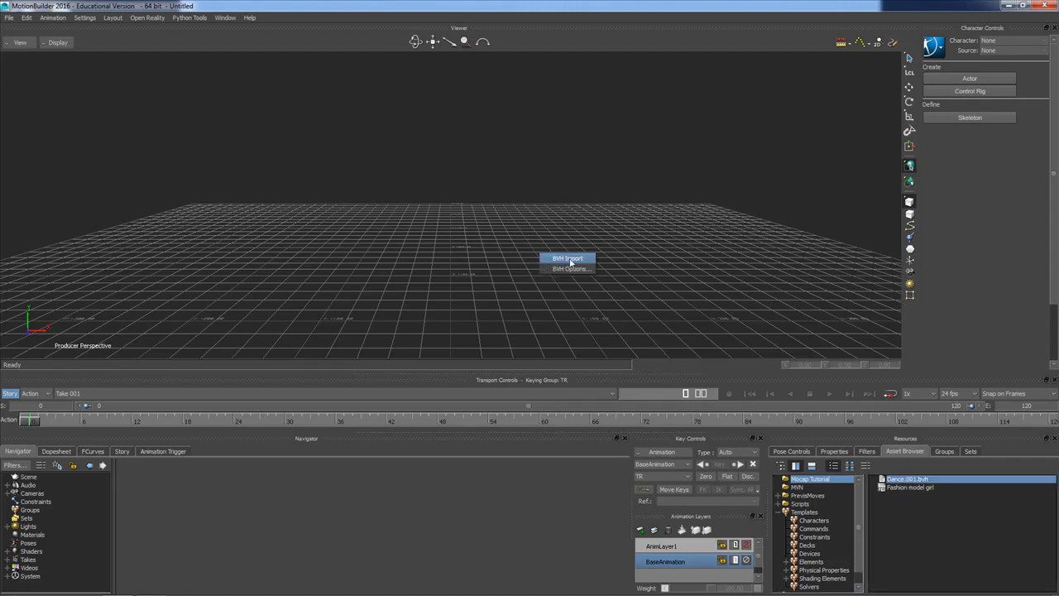
{"action": "left_click", "coordinate": [570, 257]}
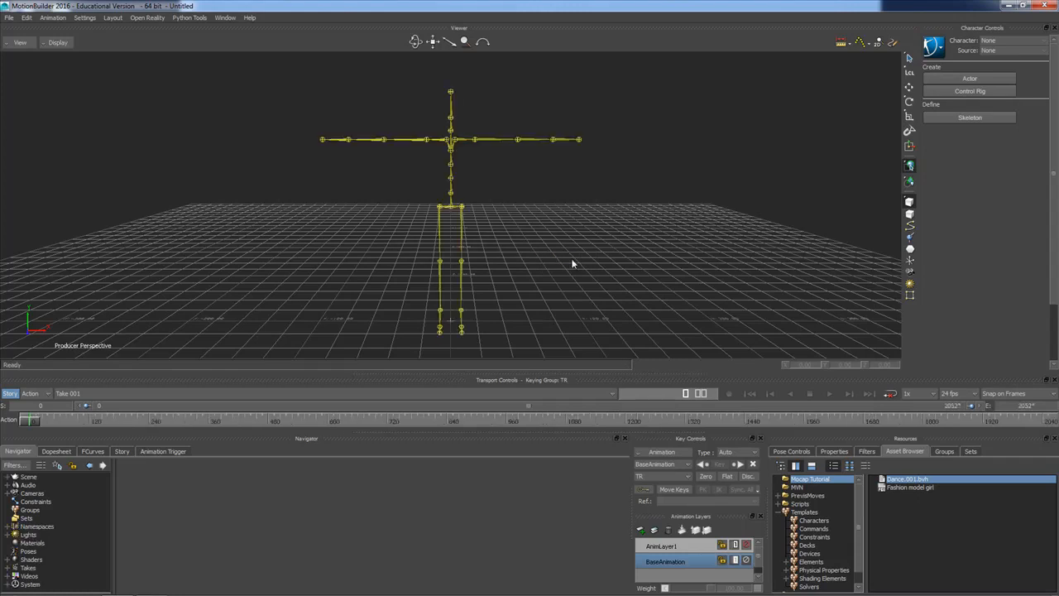
{"action": "mouse_move", "coordinate": [33, 422]}
{"action": "left_mouse_down"}
{"action": "mouse_move", "coordinate": [565, 431]}
{"action": "mouse_move", "coordinate": [29, 423]}
{"action": "left_mouse_up"}
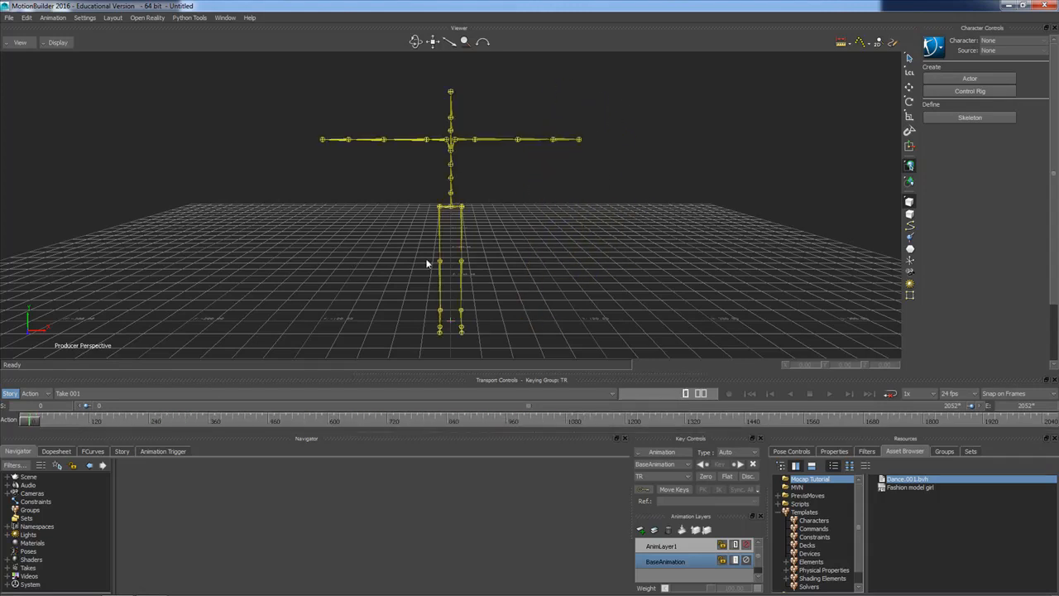
{"action": "left_click", "coordinate": [960, 393]}
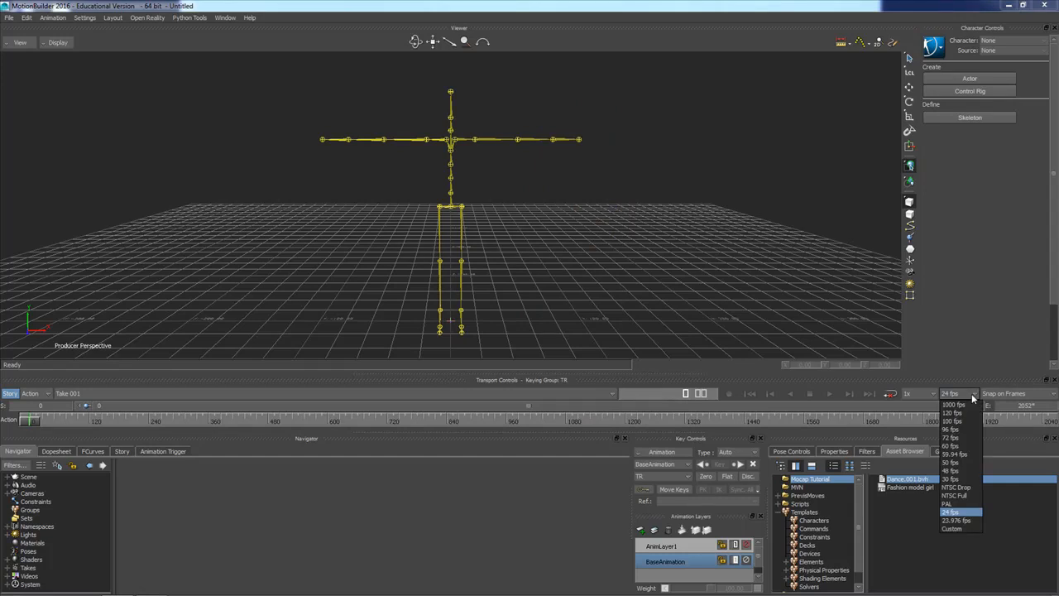
{"action": "left_click", "coordinate": [947, 504]}
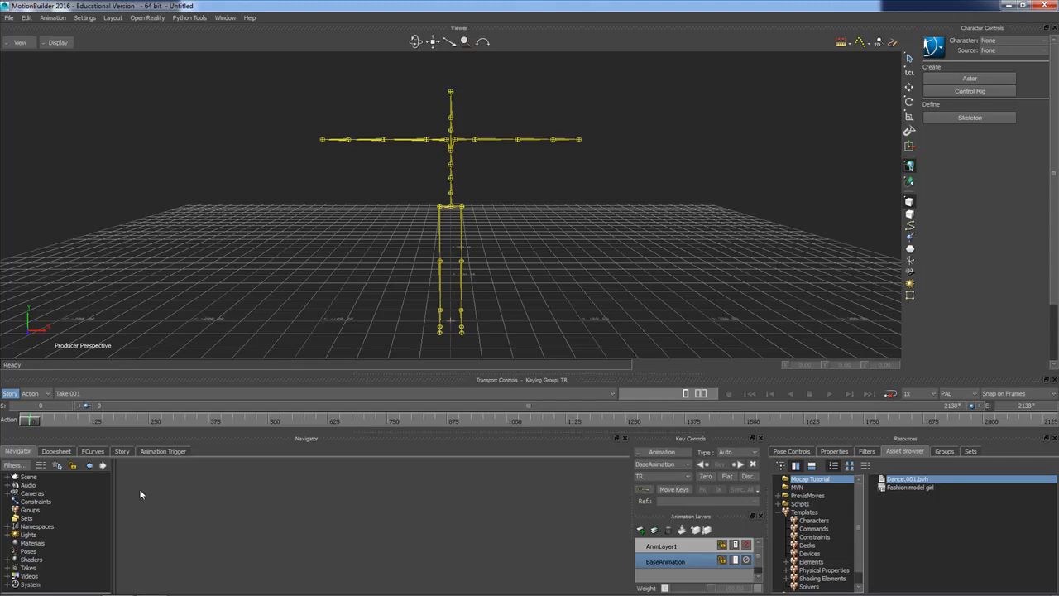
Play back the imported dance motion from an angled view, then return to the first frame.
{"action": "left_click_drag", "start_coordinate": [33, 421], "coordinate": [2, 432]}
{"action": "left_click_drag", "start_coordinate": [526, 238], "coordinate": [480, 232], "text": "ctrl+shift"}
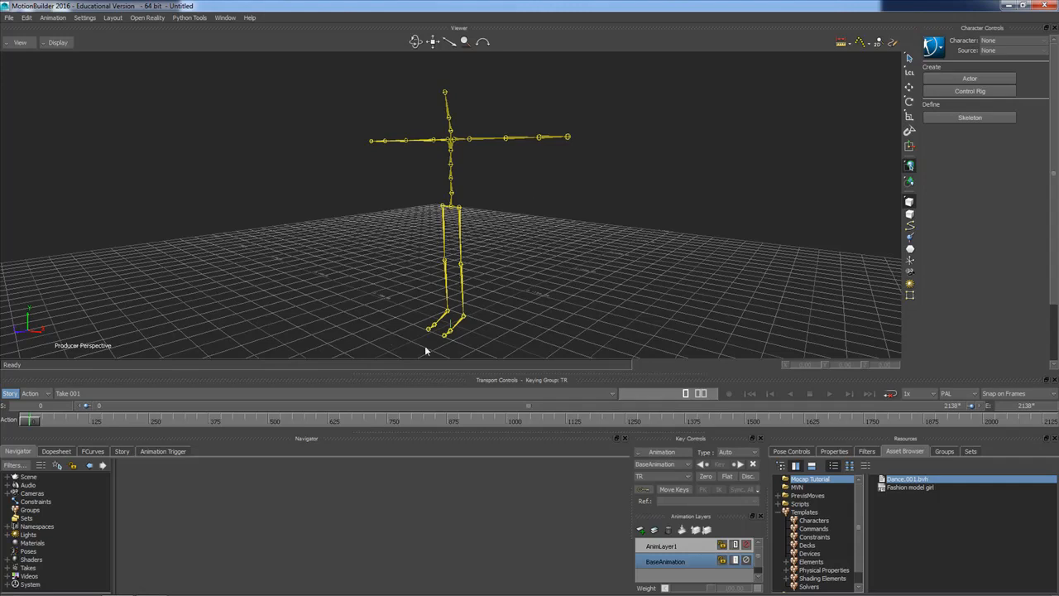
{"action": "left_click", "coordinate": [828, 393]}
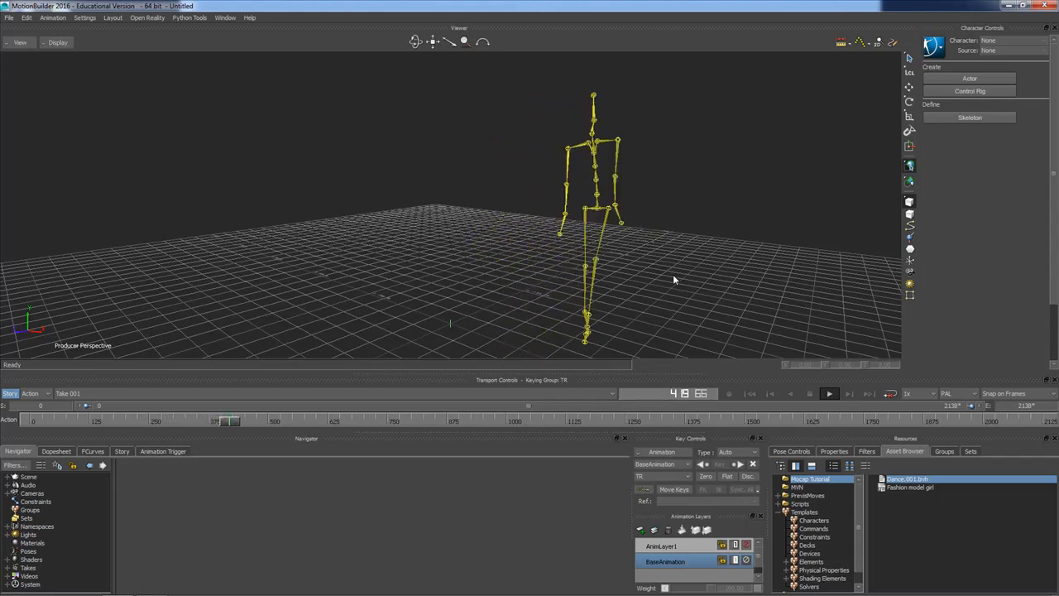
{"action": "left_click", "coordinate": [749, 393]}
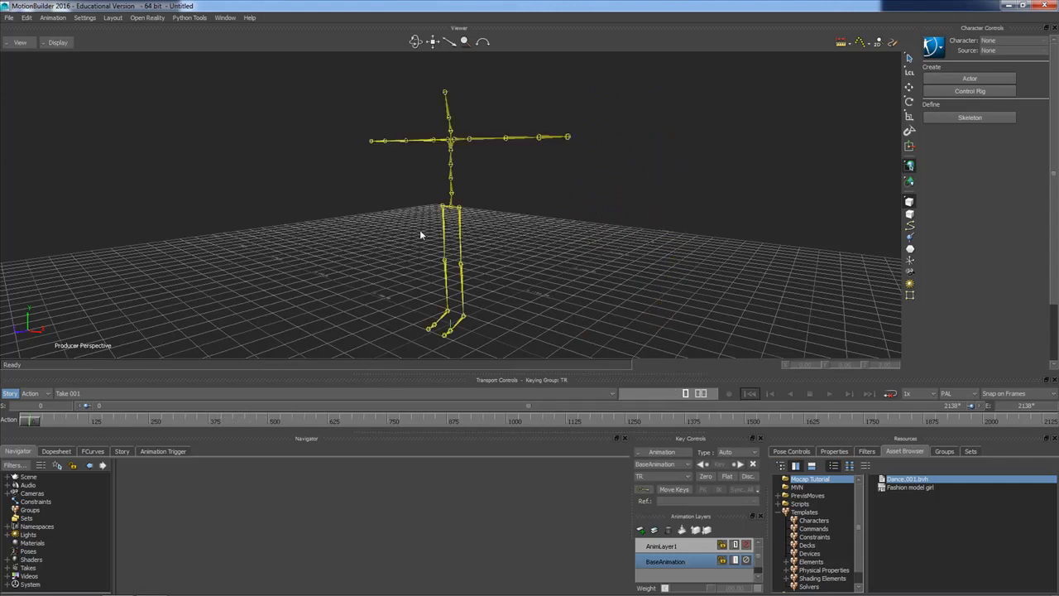
Add a Character from the Characters templates to the scene.
{"action": "left_click_drag", "start_coordinate": [385, 224], "coordinate": [524, 258], "text": "ctrl+shift"}
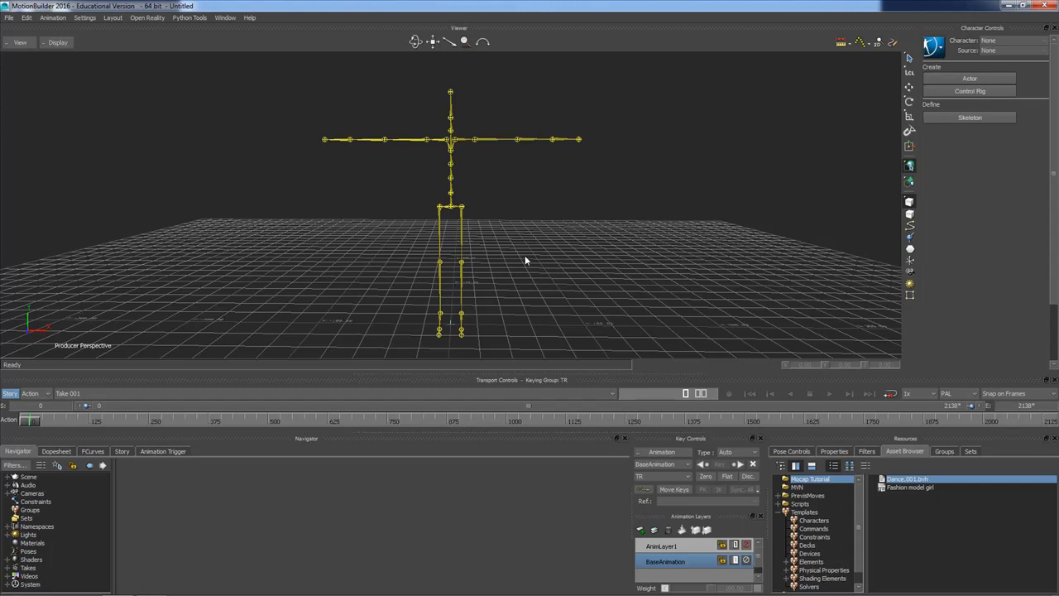
{"action": "left_click", "coordinate": [812, 520]}
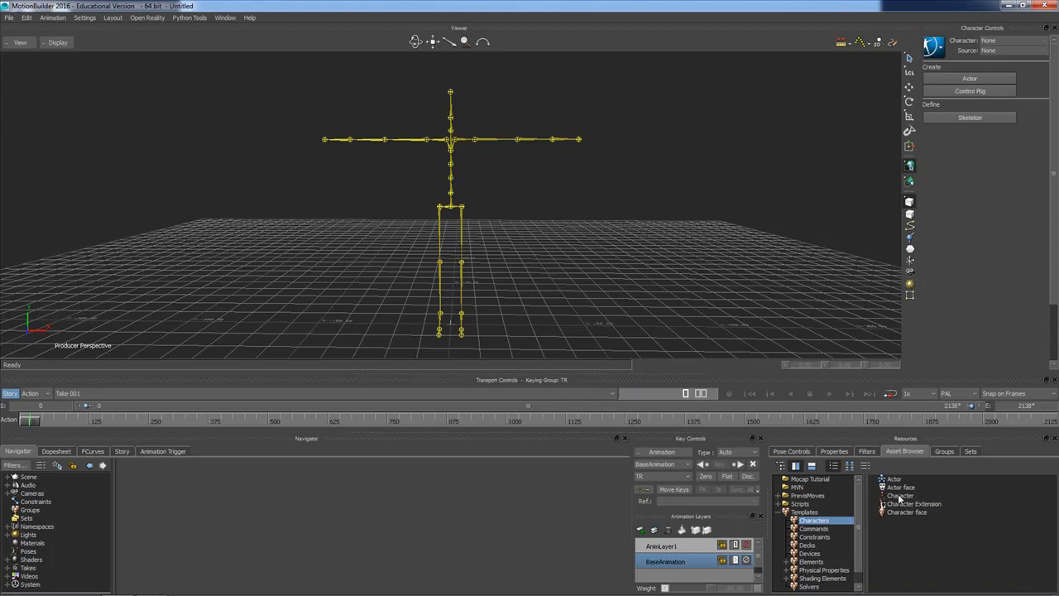
{"action": "left_click_drag", "start_coordinate": [900, 496], "coordinate": [680, 268]}
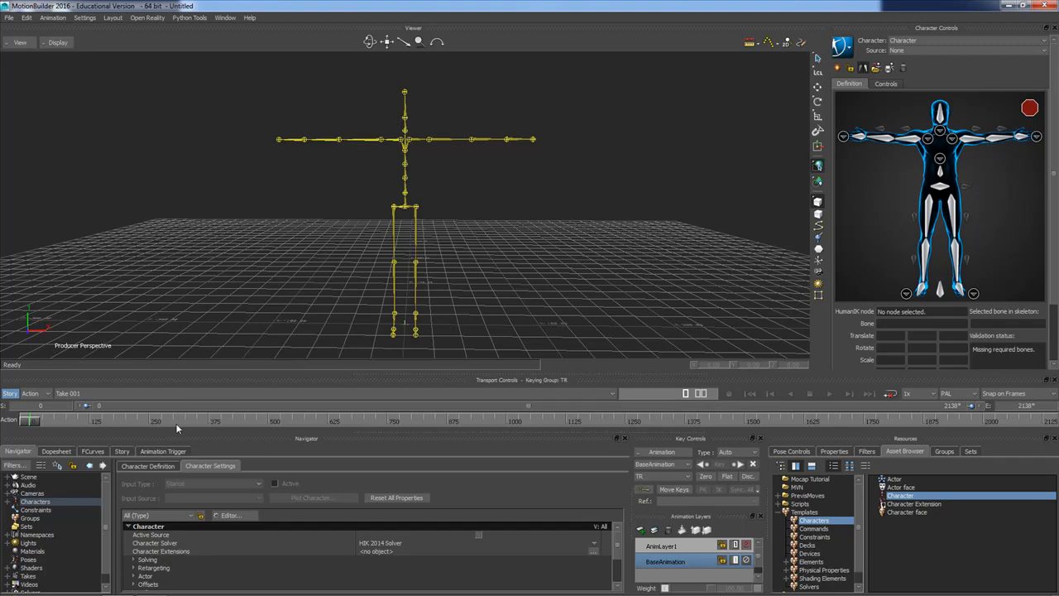
Expand the full bone hierarchy below BVH:Hips in the scene tree, widen the tree and examine the bone names.
{"action": "left_click", "coordinate": [9, 477]}
{"action": "left_click", "coordinate": [16, 486]}
{"action": "left_click", "coordinate": [24, 494]}
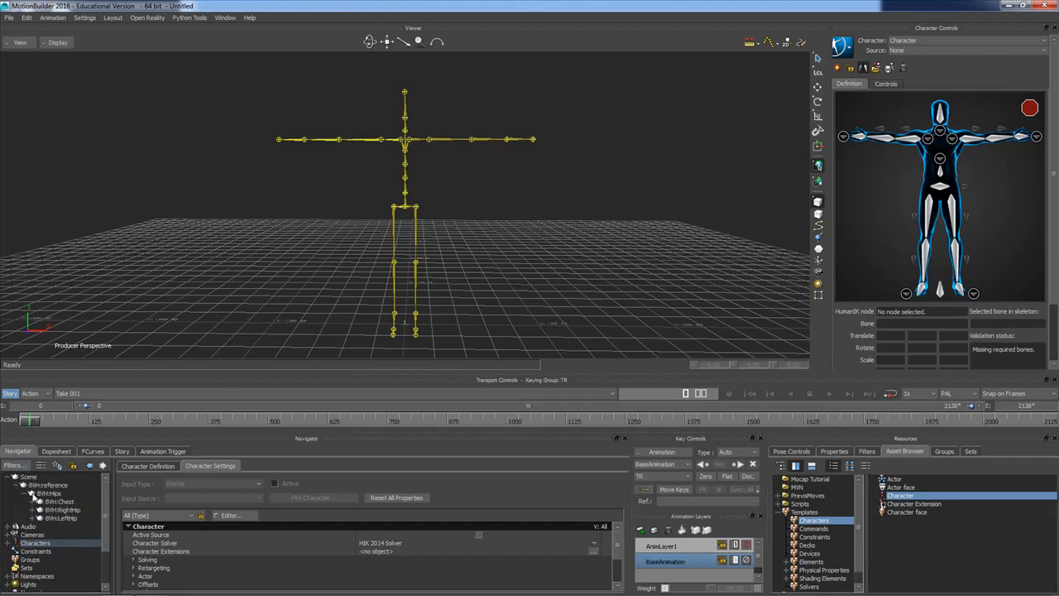
{"action": "left_click", "coordinate": [30, 494]}
{"action": "right_click", "coordinate": [50, 494]}
{"action": "left_click", "coordinate": [87, 468]}
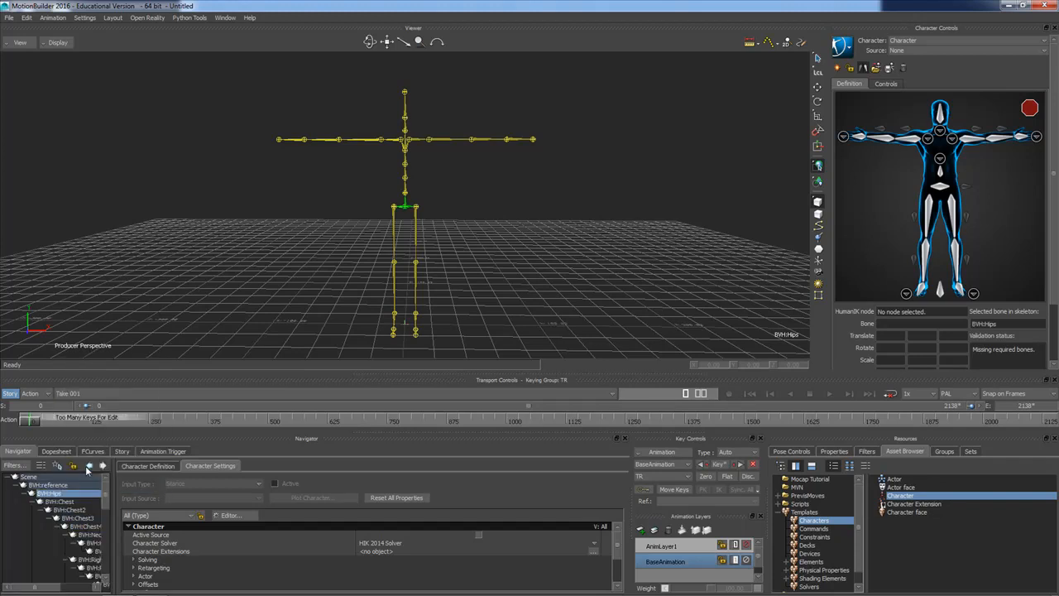
{"action": "left_click_drag", "start_coordinate": [110, 506], "coordinate": [149, 514]}
{"action": "scroll", "coordinate": [147, 517], "scroll_direction": "down", "scroll_amount": 3}
{"action": "scroll", "coordinate": [147, 517], "scroll_direction": "down", "scroll_amount": 4}
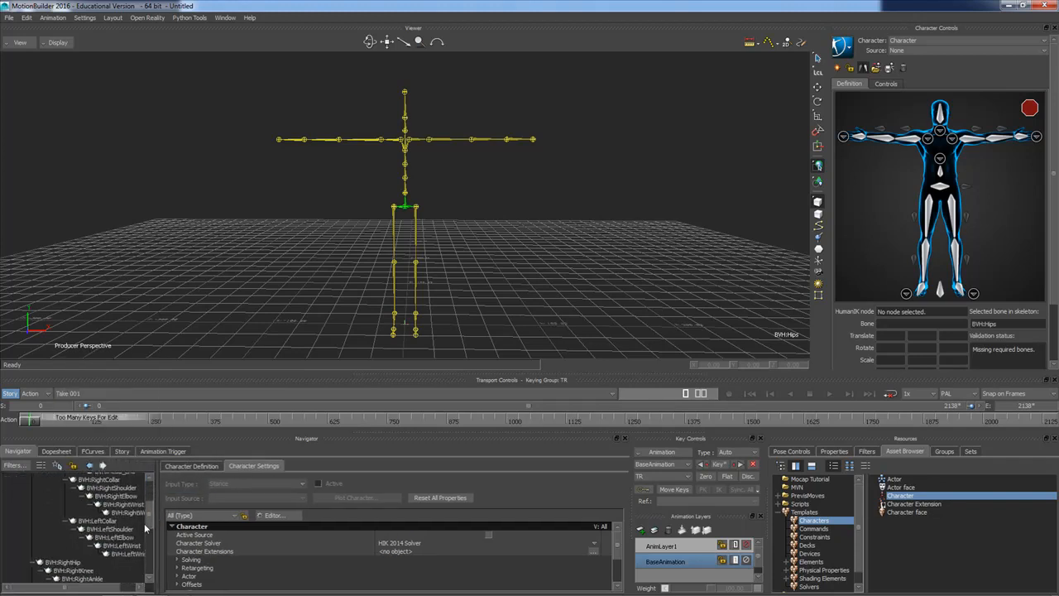
{"action": "scroll", "coordinate": [142, 523], "scroll_direction": "up", "scroll_amount": 4}
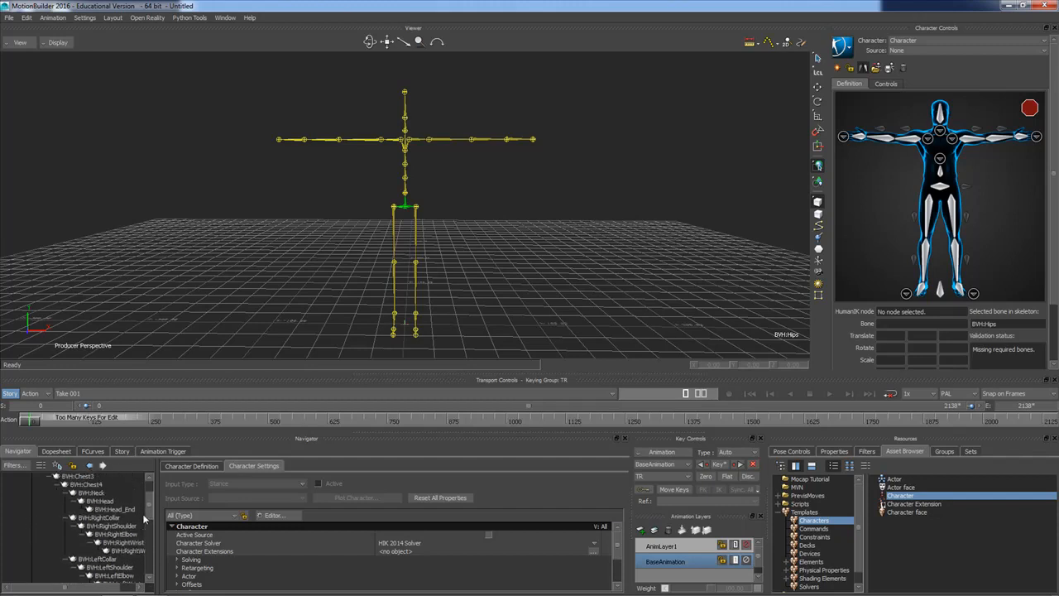
{"action": "scroll", "coordinate": [137, 509], "scroll_direction": "up", "scroll_amount": 2}
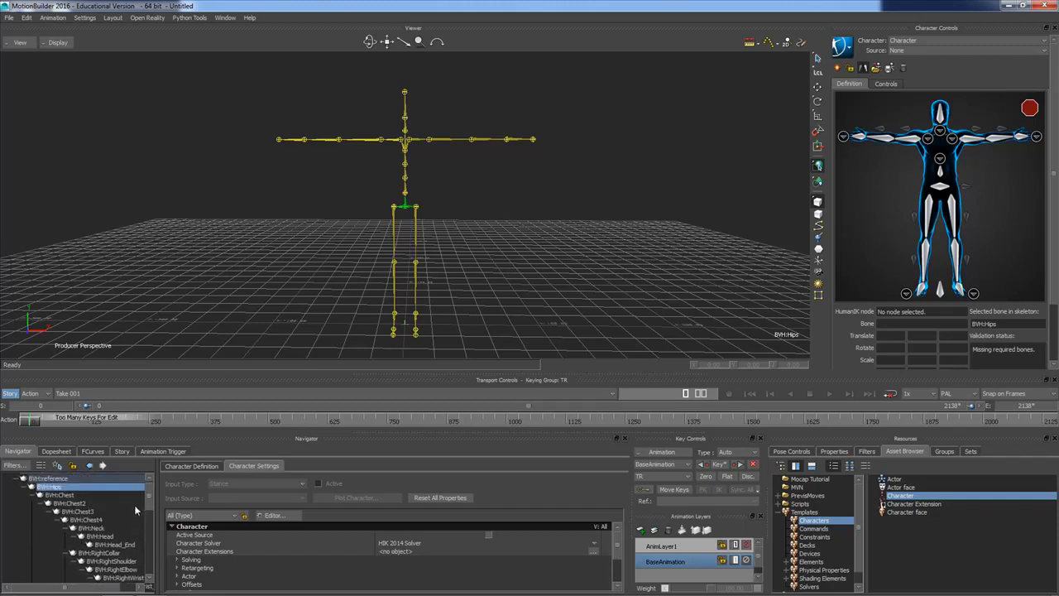
Show the required base bones in the character definition's mapping list and compare them with the skeleton's leg bones.
{"action": "left_click", "coordinate": [189, 466]}
{"action": "left_click", "coordinate": [176, 579]}
{"action": "scroll", "coordinate": [221, 559], "scroll_direction": "down", "scroll_amount": 3}
{"action": "scroll", "coordinate": [221, 559], "scroll_direction": "up", "scroll_amount": 1}
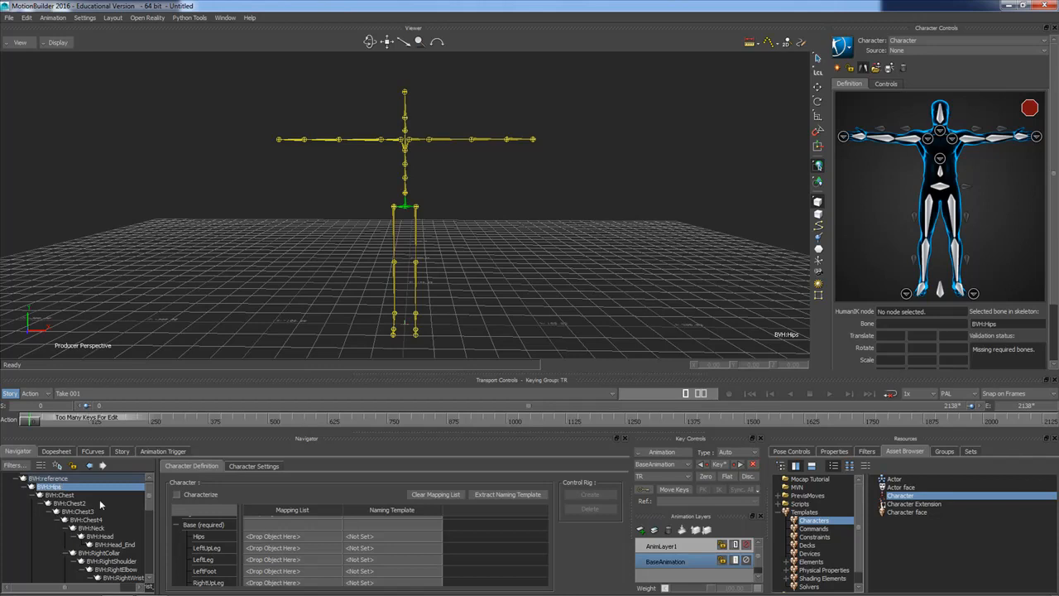
{"action": "left_click_drag", "start_coordinate": [150, 506], "coordinate": [148, 571]}
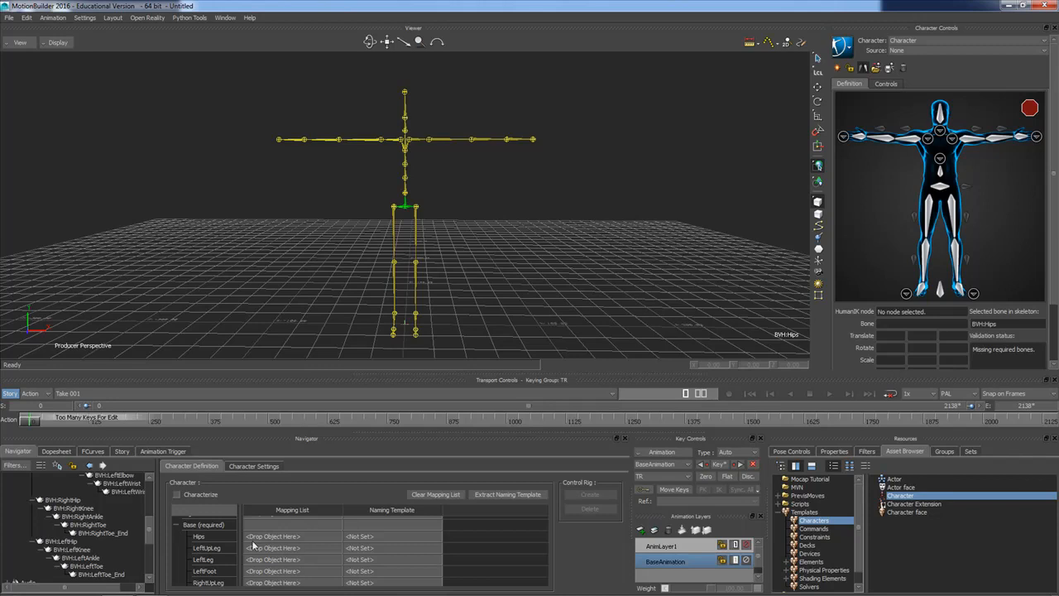
Map the character's Hips node to the BVH:Hips bone and the RightUpLeg node to BVH:RightHip.
{"action": "left_click", "coordinate": [940, 188]}
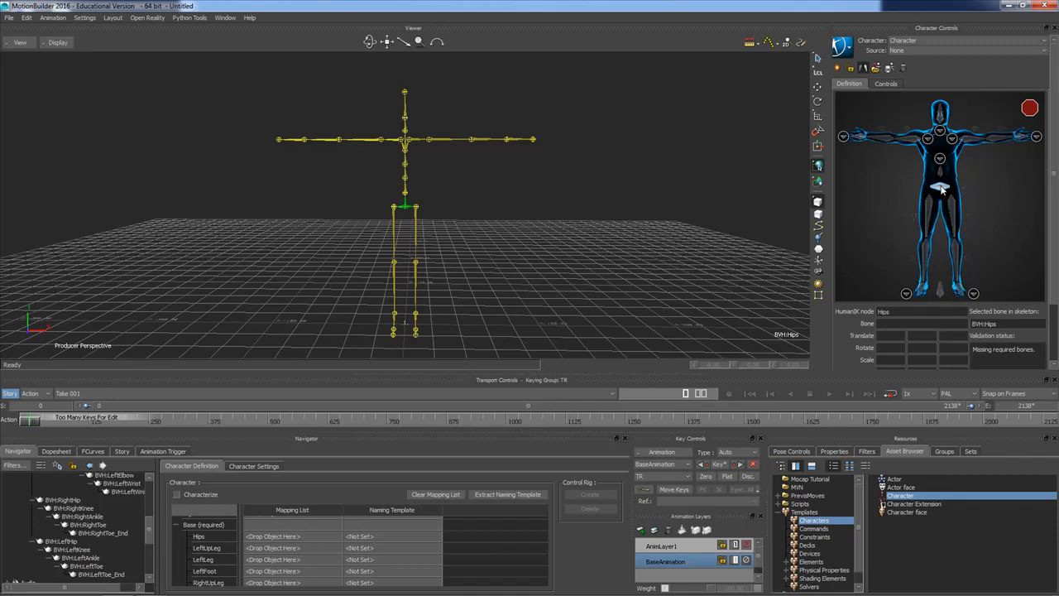
{"action": "left_click", "coordinate": [406, 209]}
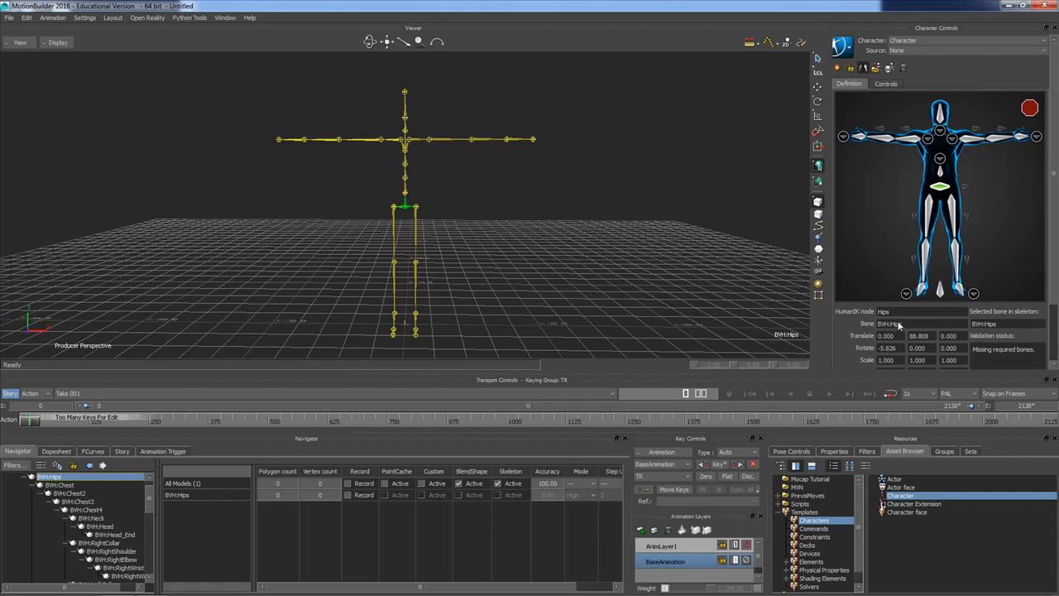
{"action": "left_click", "coordinate": [929, 218]}
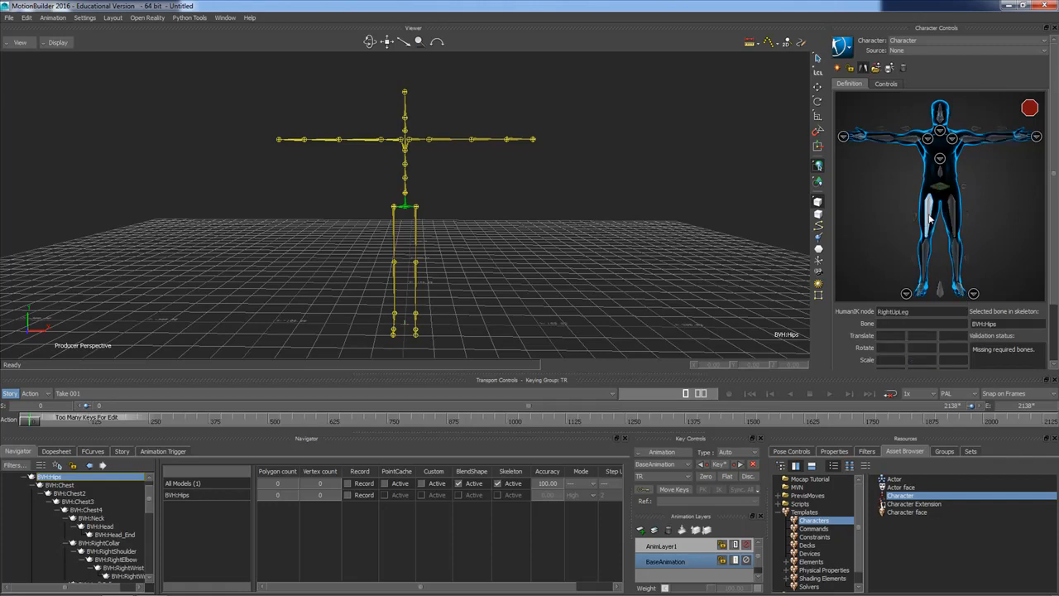
{"action": "left_click", "coordinate": [395, 230]}
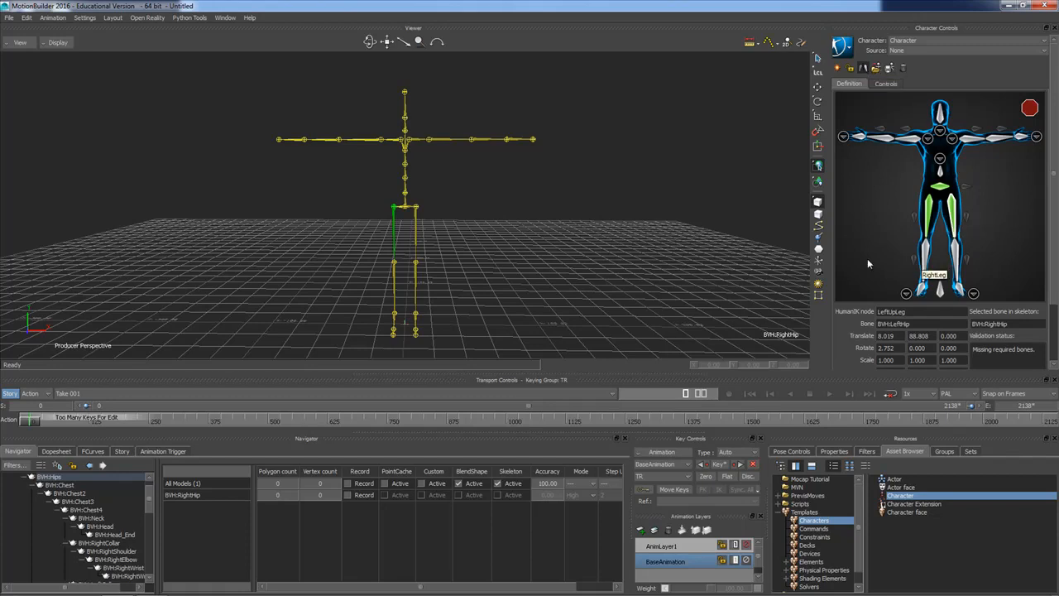
Map the character's RightLeg node to BVH:RightKnee and the RightFoot node to BVH:RightAnkle.
{"action": "left_click", "coordinate": [915, 238]}
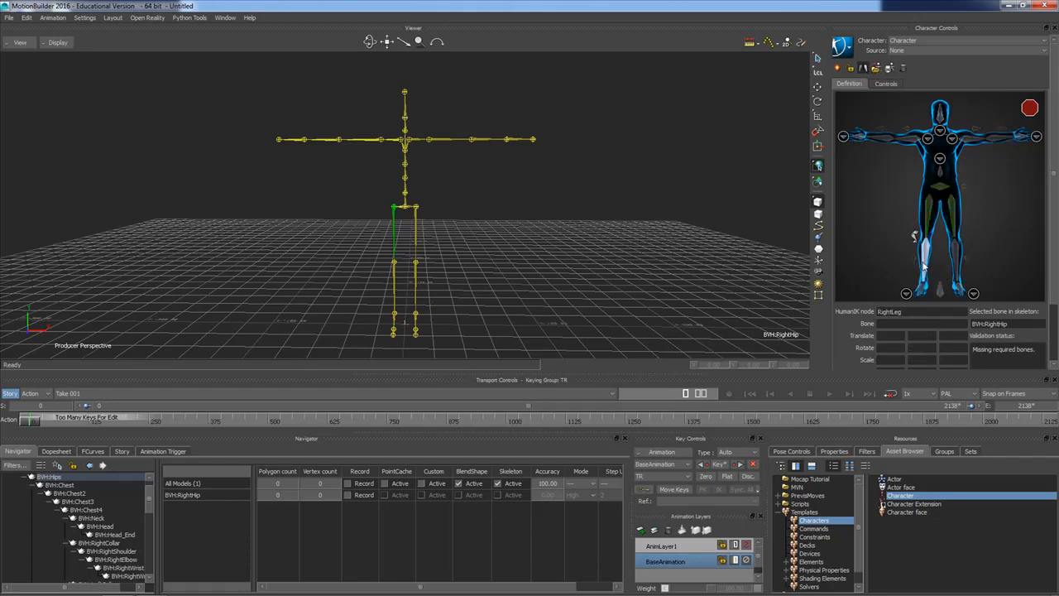
{"action": "left_click", "coordinate": [395, 287]}
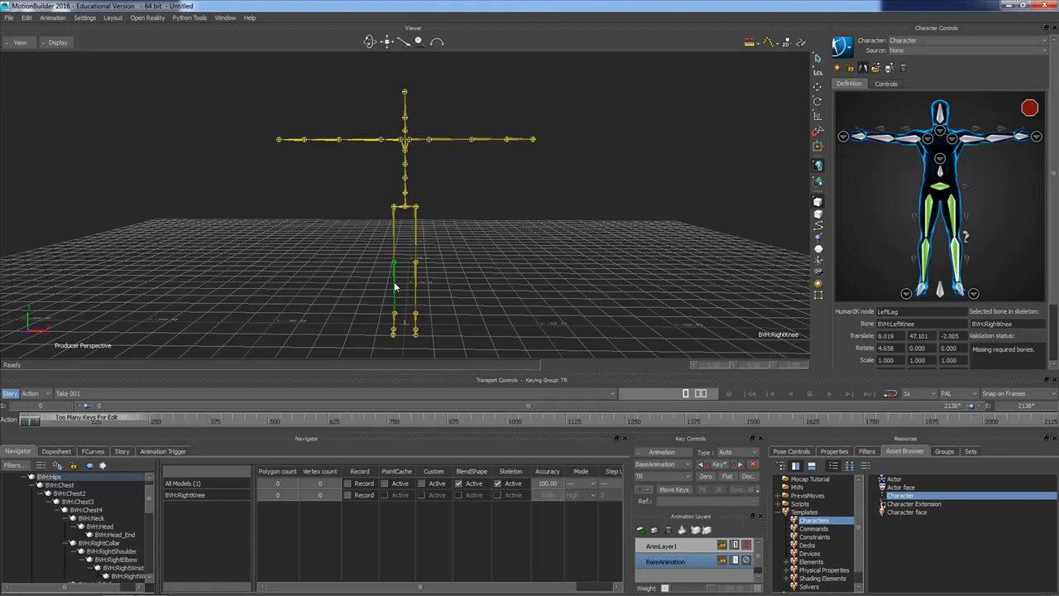
{"action": "left_click", "coordinate": [923, 291]}
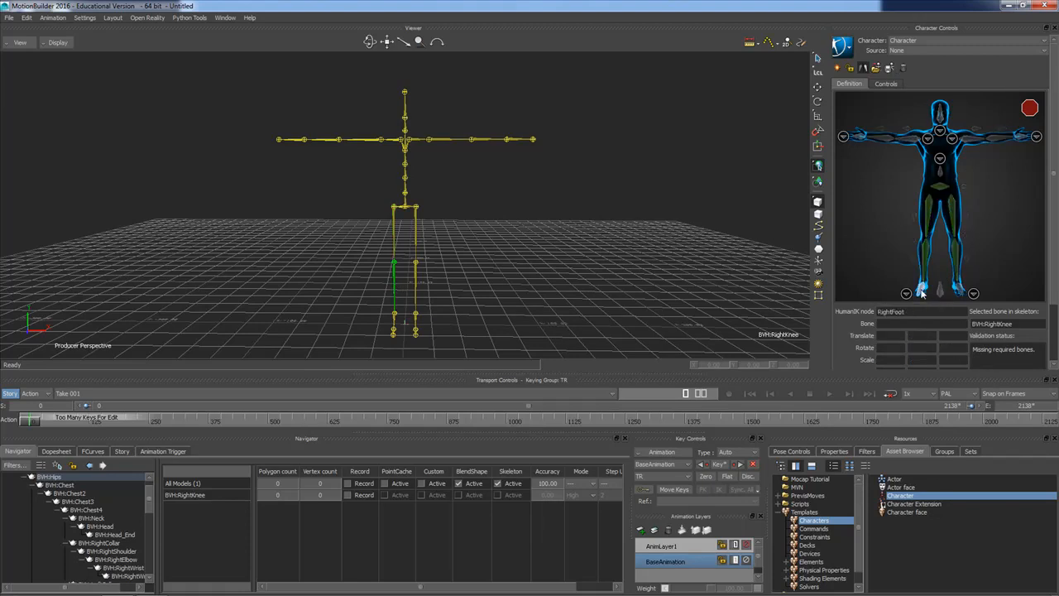
{"action": "left_click", "coordinate": [394, 325]}
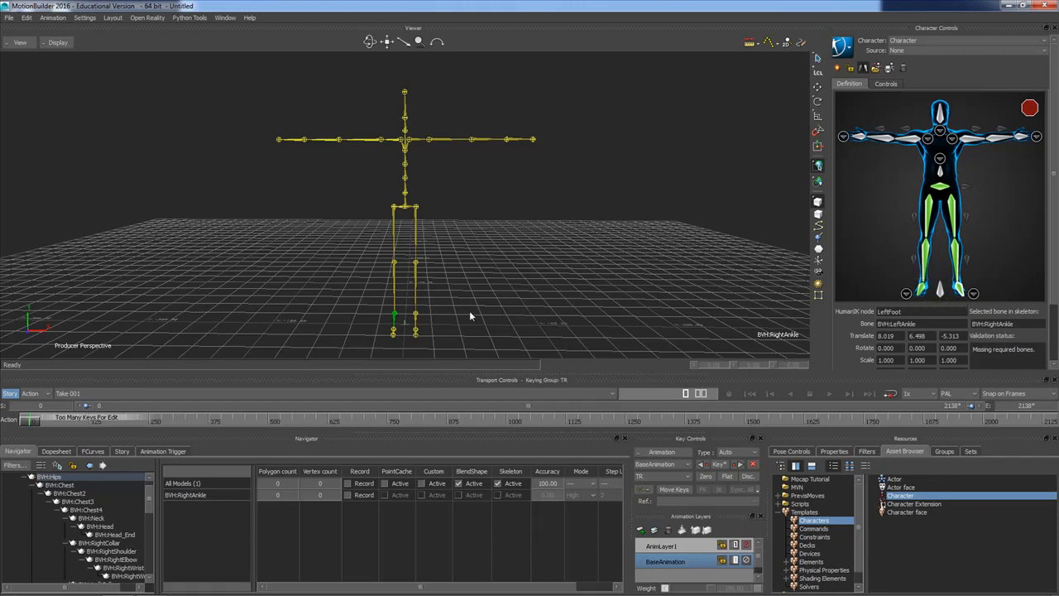
Map the LeftFootExtraFinger1 node to the BVH:LeftToe bone in the feet definition and return to the full-body definition.
{"action": "left_click_drag", "start_coordinate": [449, 311], "coordinate": [412, 202], "text": "ctrl+shift"}
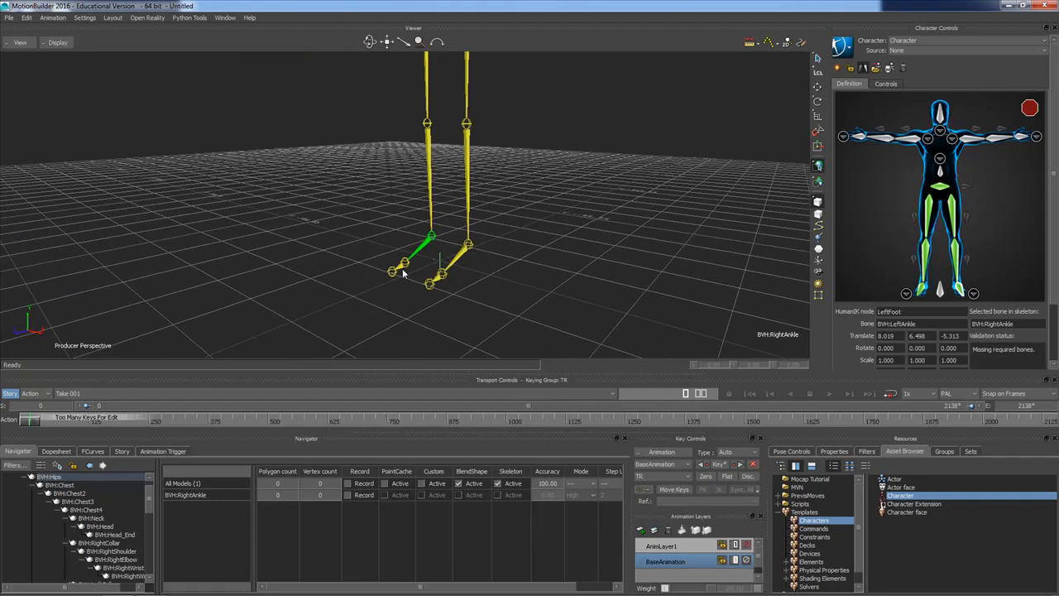
{"action": "left_click", "coordinate": [906, 294]}
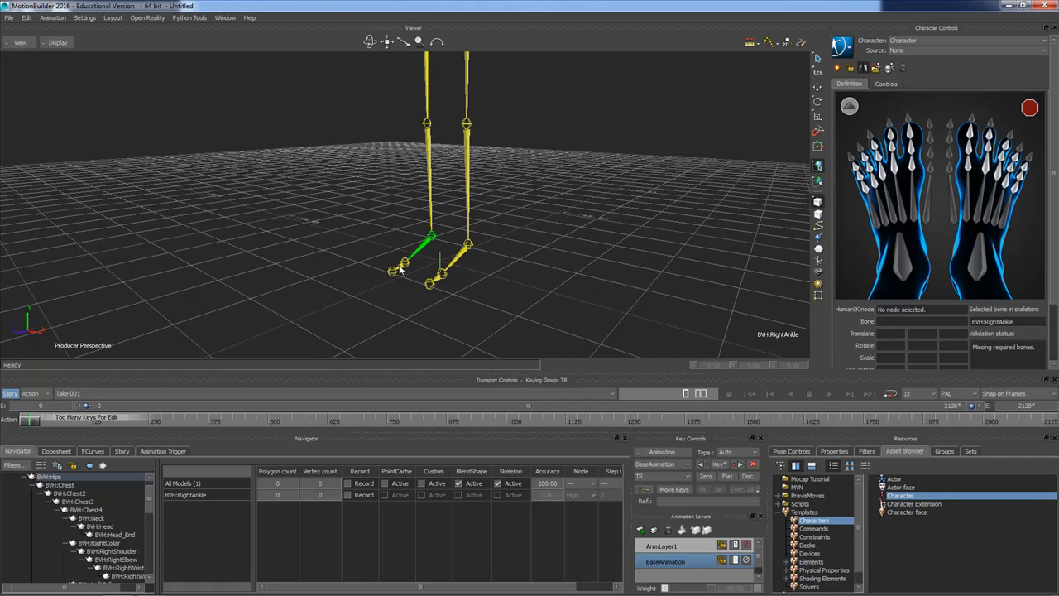
{"action": "left_click", "coordinate": [912, 168]}
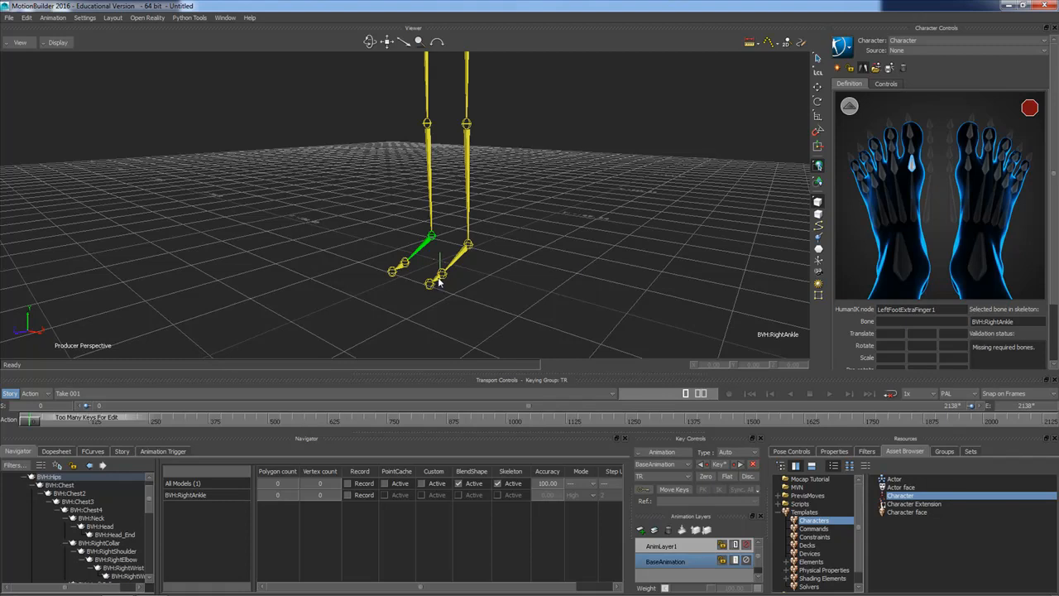
{"action": "left_click", "coordinate": [440, 278]}
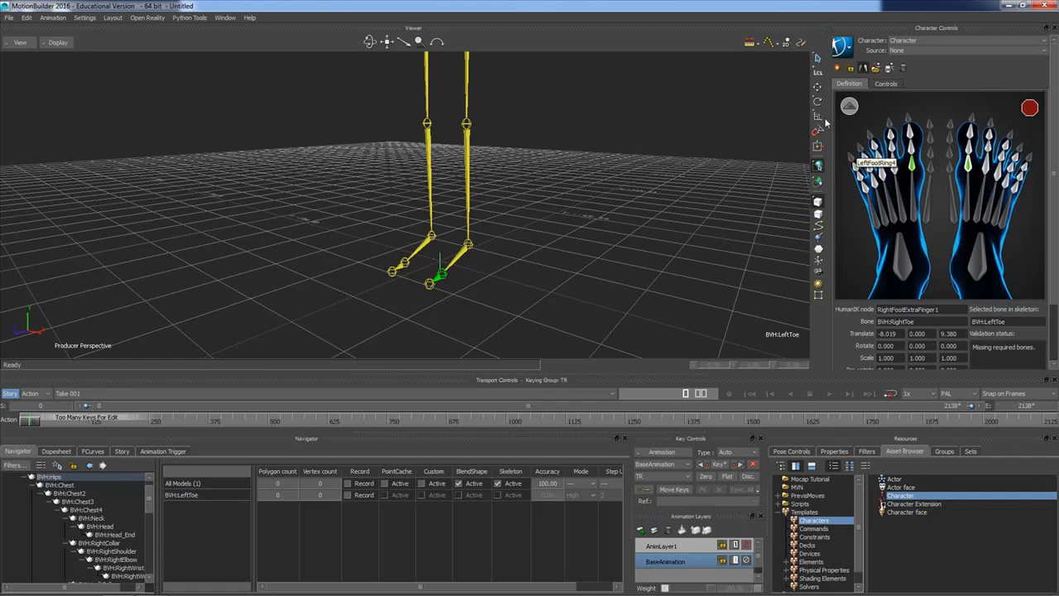
{"action": "left_click", "coordinate": [851, 108]}
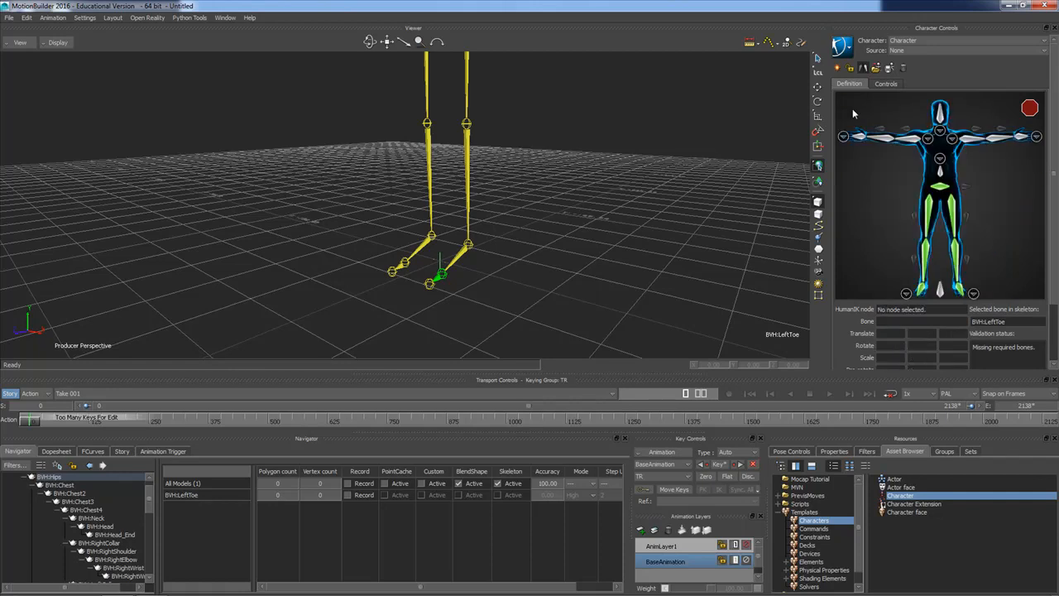
{"action": "left_click_drag", "start_coordinate": [575, 175], "coordinate": [551, 278], "text": "shift"}
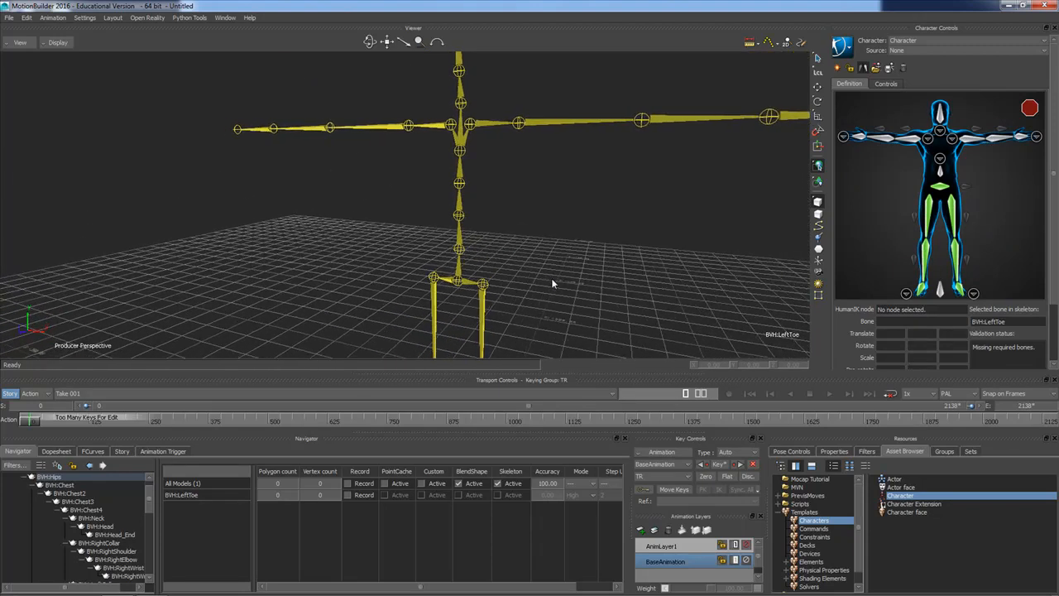
Map the character's Spine node to the BVH:Chest bone and the Spine1 node in the spine definition to BVH:Chest2.
{"action": "left_click", "coordinate": [941, 174]}
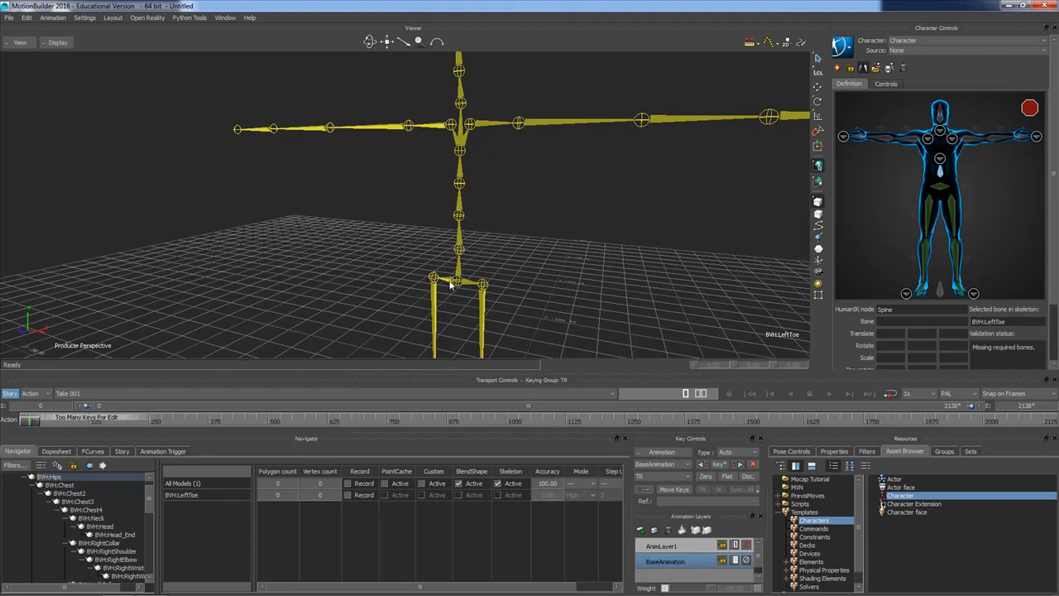
{"action": "left_click", "coordinate": [459, 245]}
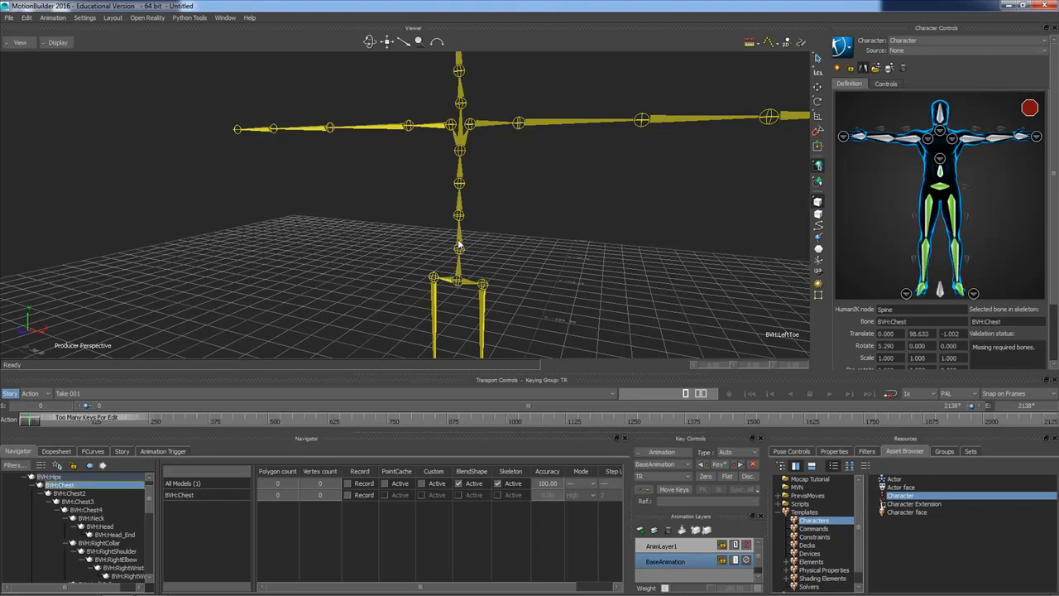
{"action": "left_click", "coordinate": [939, 161]}
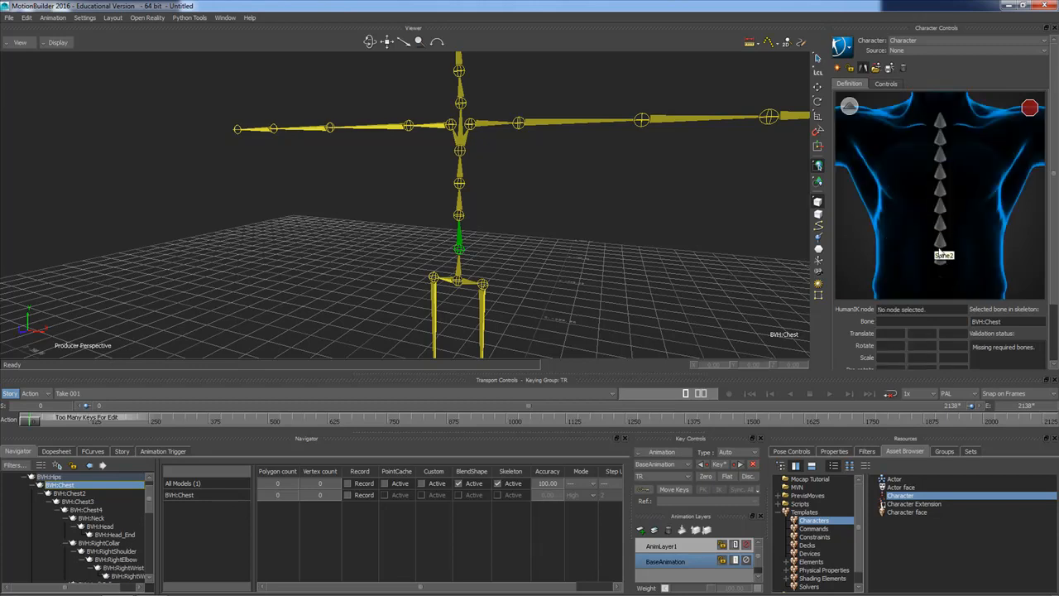
{"action": "left_click", "coordinate": [940, 259]}
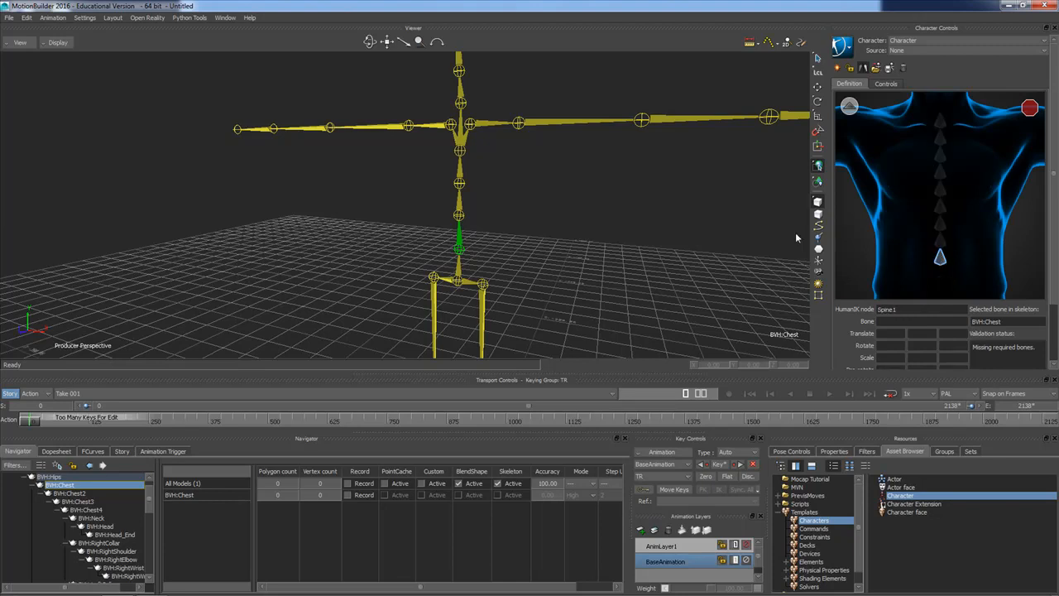
{"action": "left_click", "coordinate": [460, 213]}
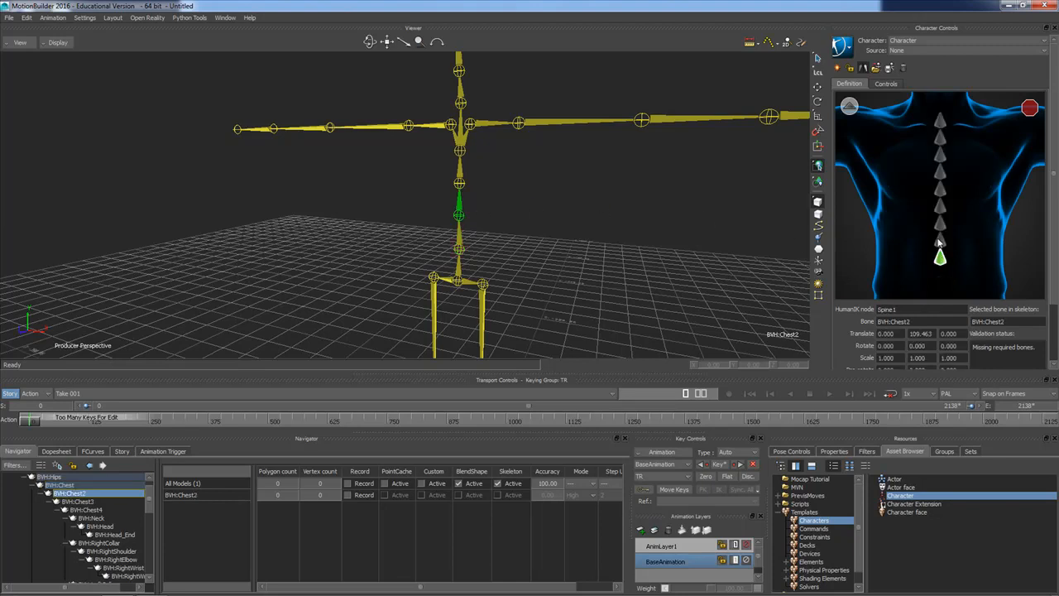
Map the Spine2 node to BVH:Chest3 and the Spine3 node to BVH:Chest4, and return to the full-body definition.
{"action": "left_click", "coordinate": [460, 175]}
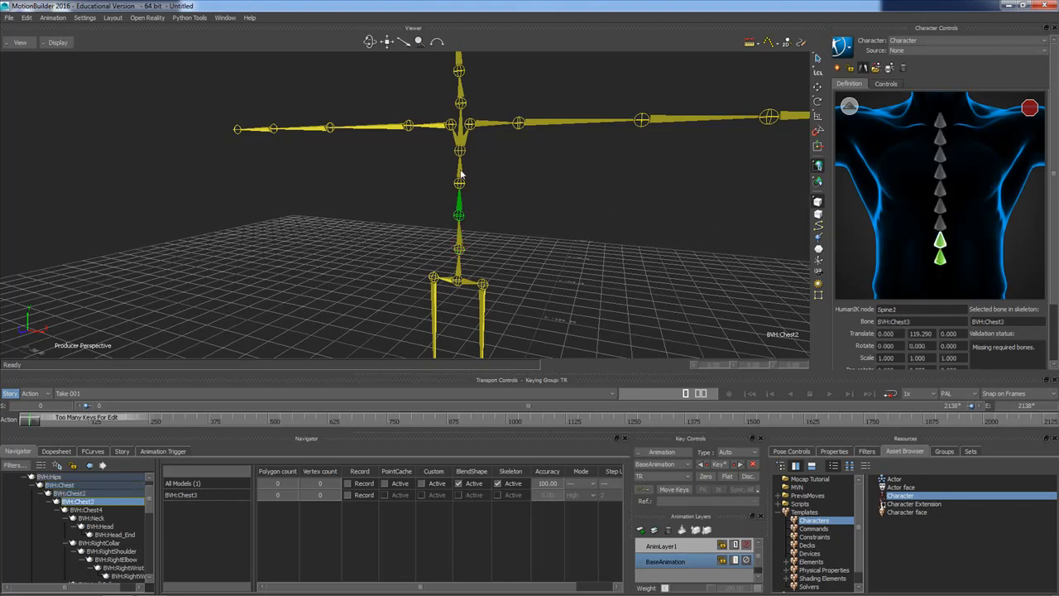
{"action": "left_click", "coordinate": [939, 221]}
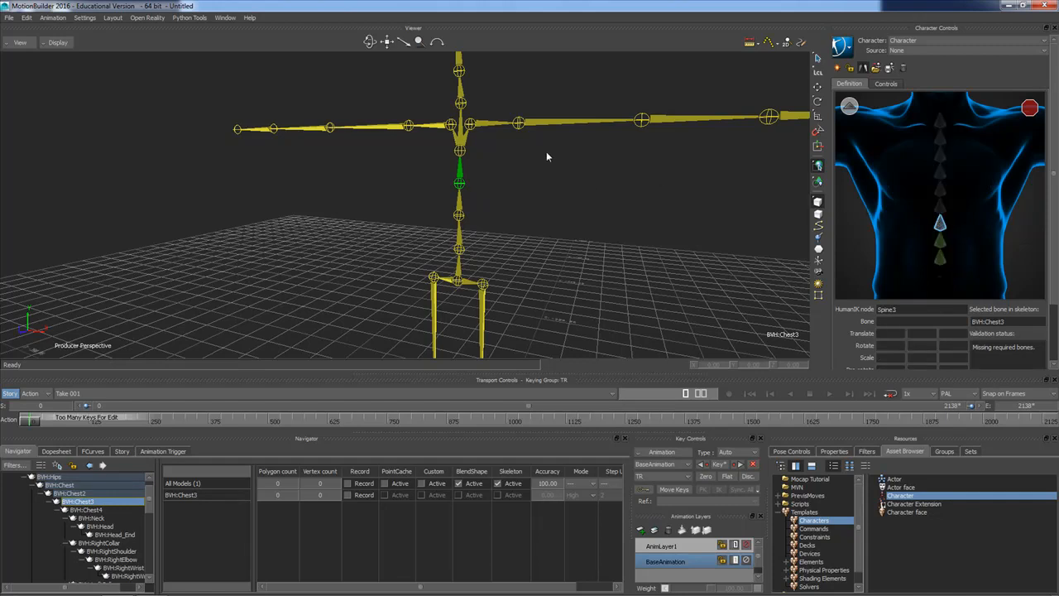
{"action": "left_click", "coordinate": [464, 142]}
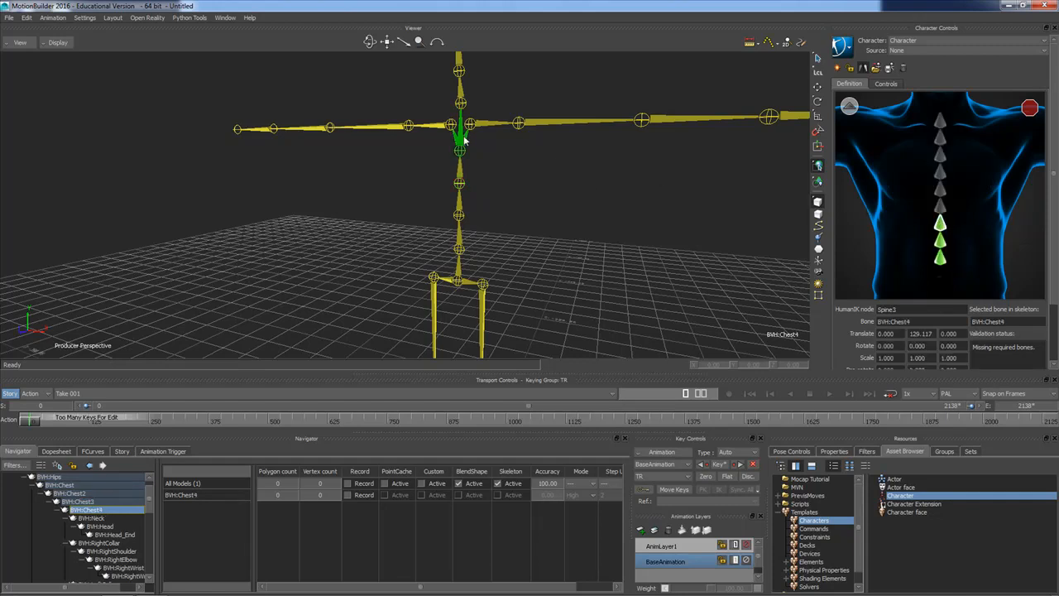
{"action": "left_click", "coordinate": [848, 107]}
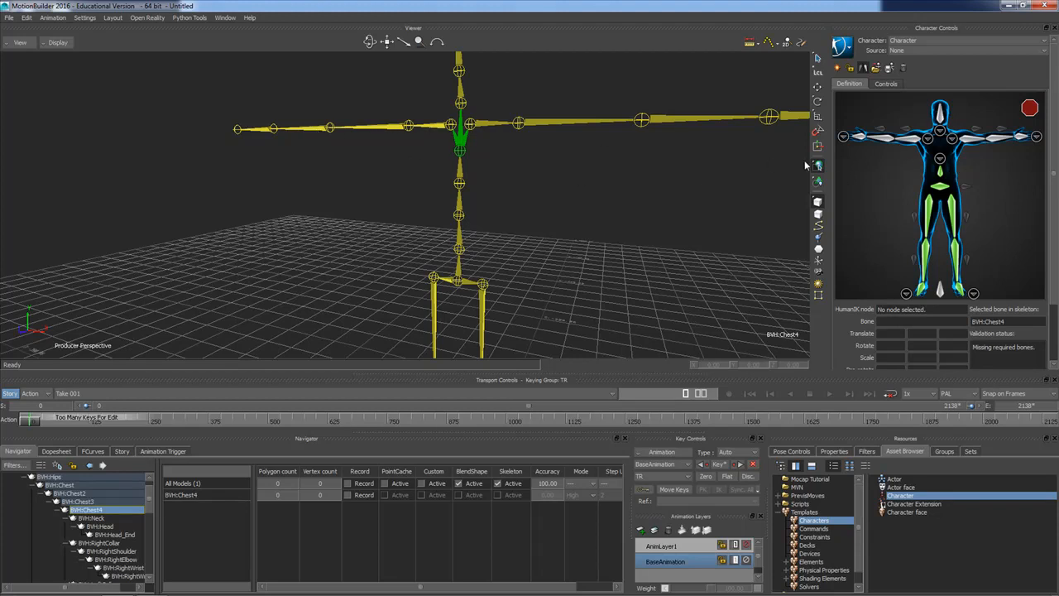
Map the RightShoulder node to the BVH:RightCollar bone in the shoulder definition and return to the full-body definition.
{"action": "left_click", "coordinate": [928, 143]}
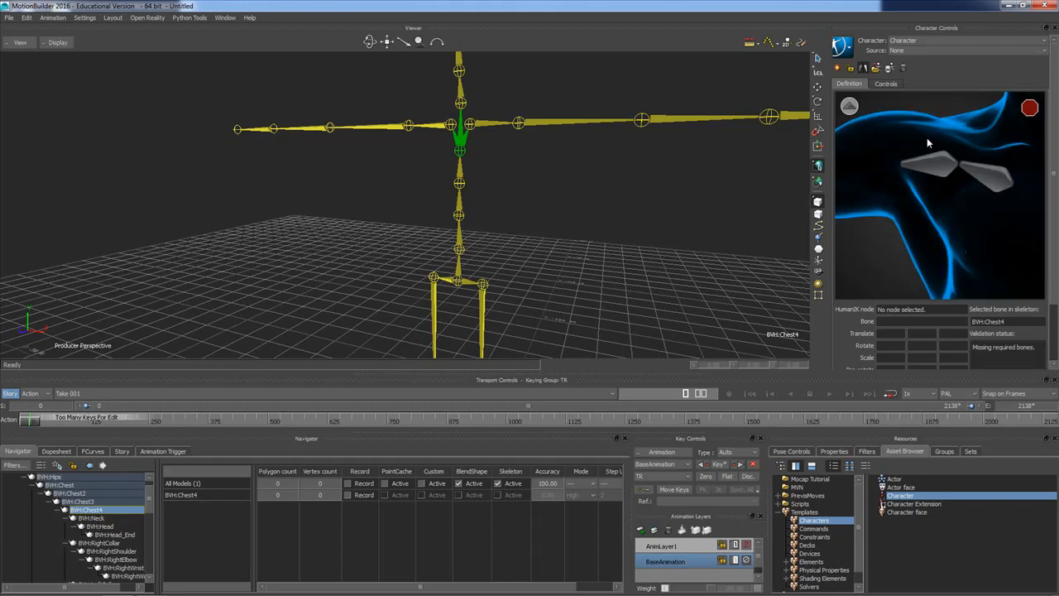
{"action": "left_click", "coordinate": [992, 183]}
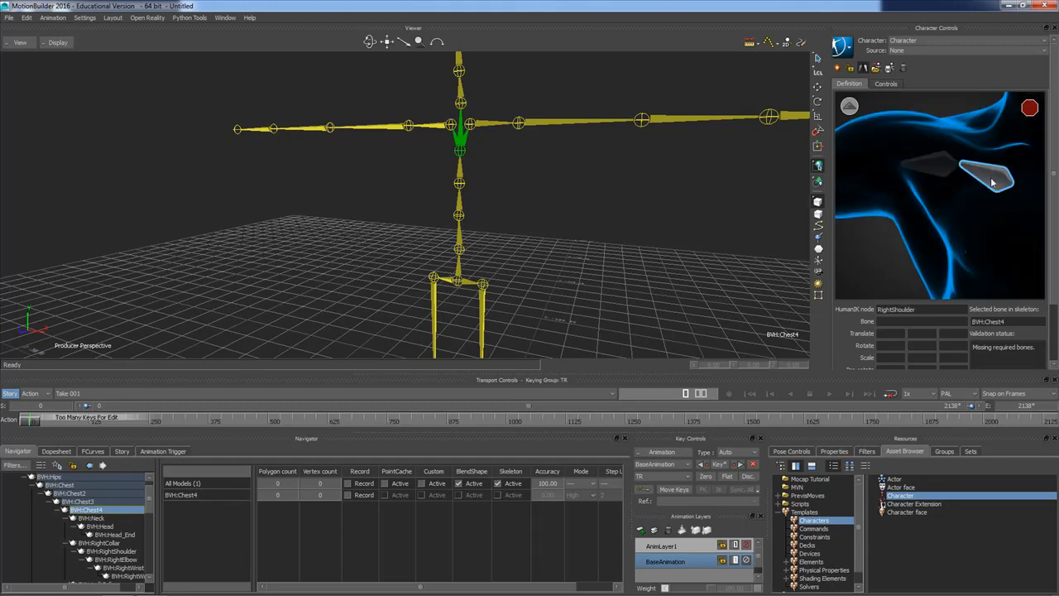
{"action": "left_click", "coordinate": [432, 127]}
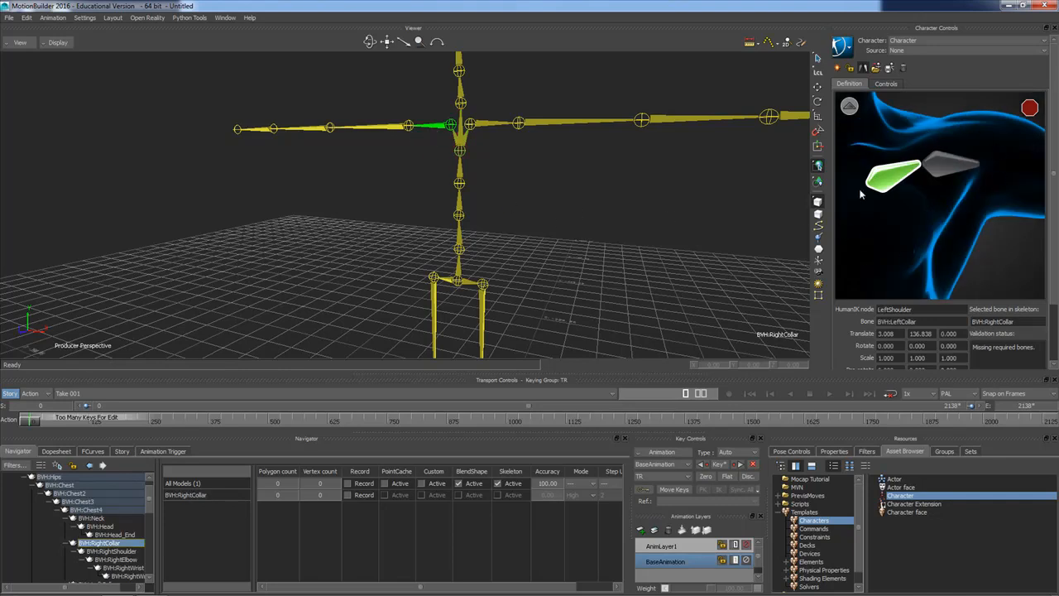
{"action": "left_click", "coordinate": [849, 108]}
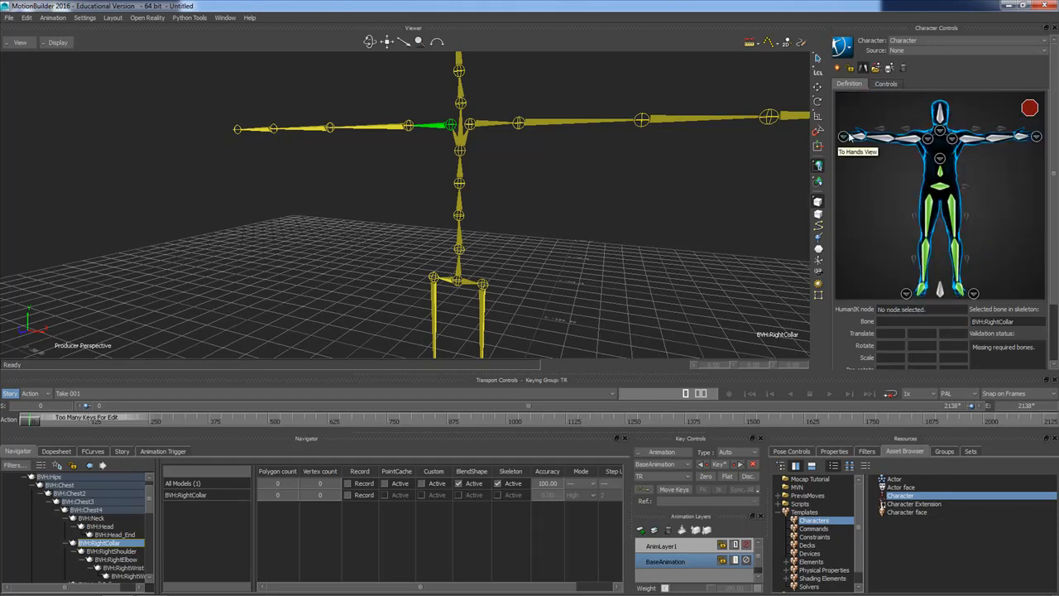
Map the RightArm, RightForeArm and RightHand nodes to the BVH:RightShoulder, BVH:RightElbow and BVH:RightWrist bones.
{"action": "left_click", "coordinate": [913, 141]}
{"action": "left_click", "coordinate": [382, 127]}
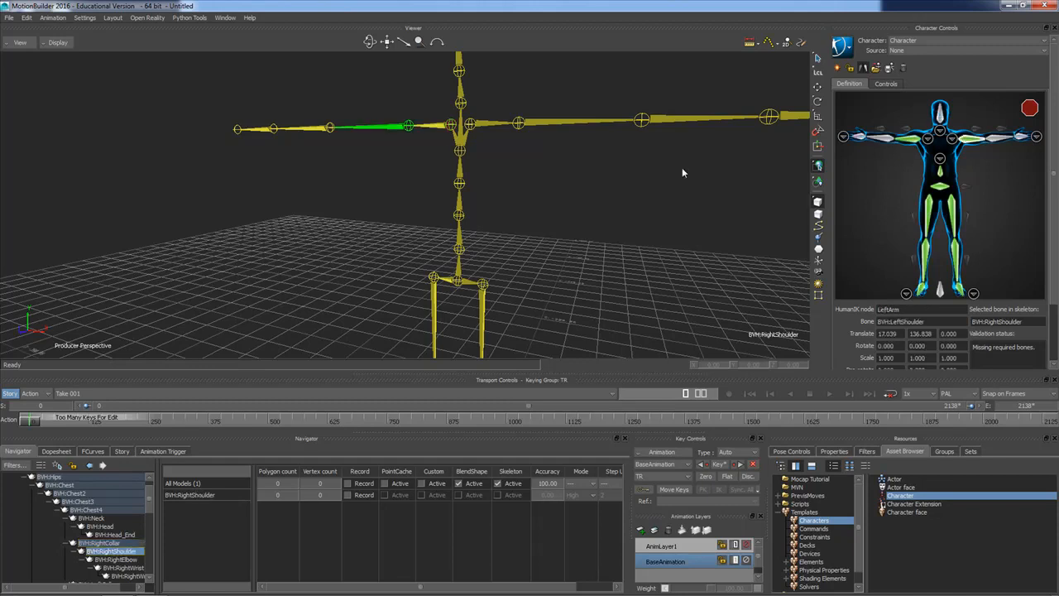
{"action": "left_click", "coordinate": [890, 144]}
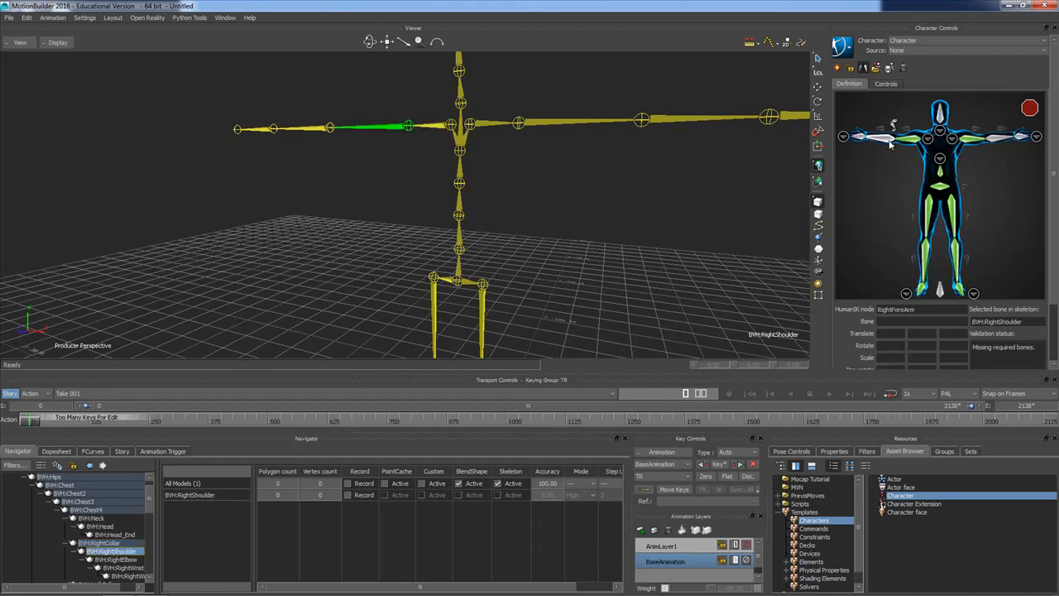
{"action": "left_click", "coordinate": [328, 130]}
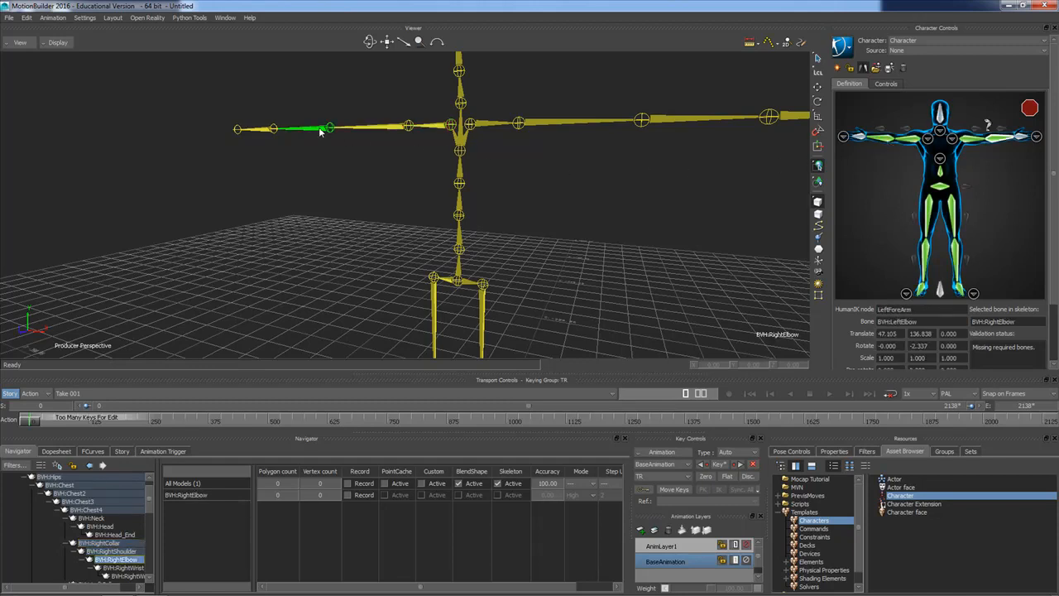
{"action": "left_click", "coordinate": [858, 137]}
{"action": "left_click", "coordinate": [263, 130]}
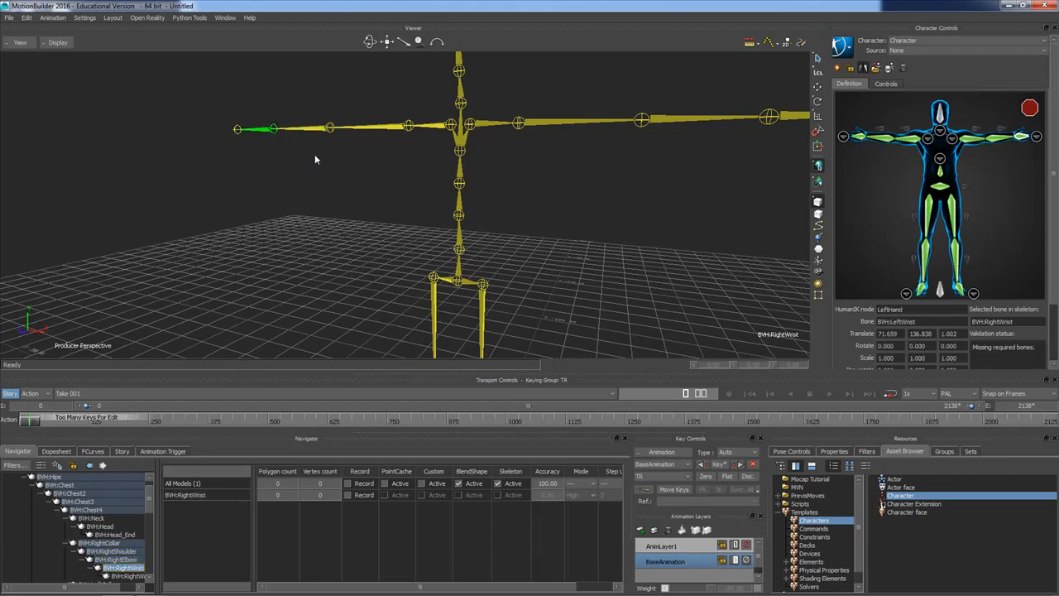
Map the Neck node to BVH:Neck in the neck definition and the full-body Head node to BVH:Head.
{"action": "left_click_drag", "start_coordinate": [582, 195], "coordinate": [584, 216], "text": "shift"}
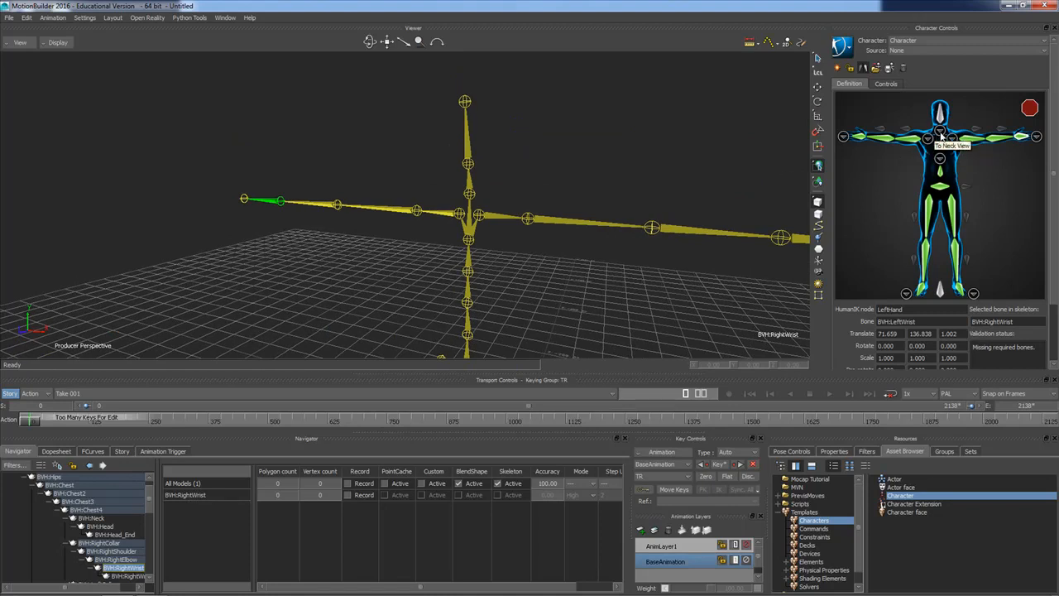
{"action": "left_click", "coordinate": [940, 137]}
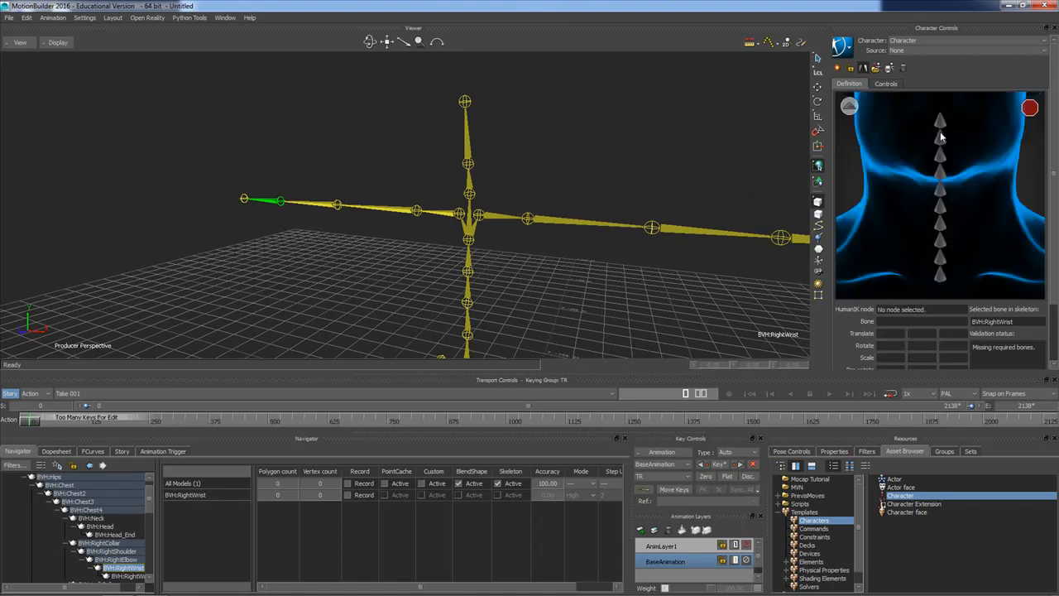
{"action": "left_click", "coordinate": [940, 275]}
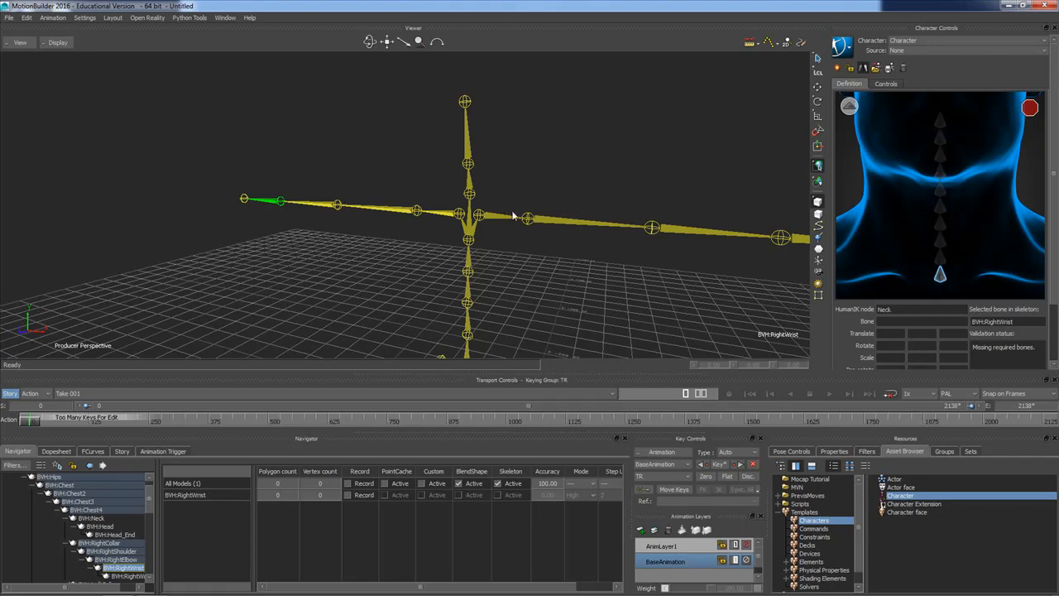
{"action": "left_click", "coordinate": [468, 185]}
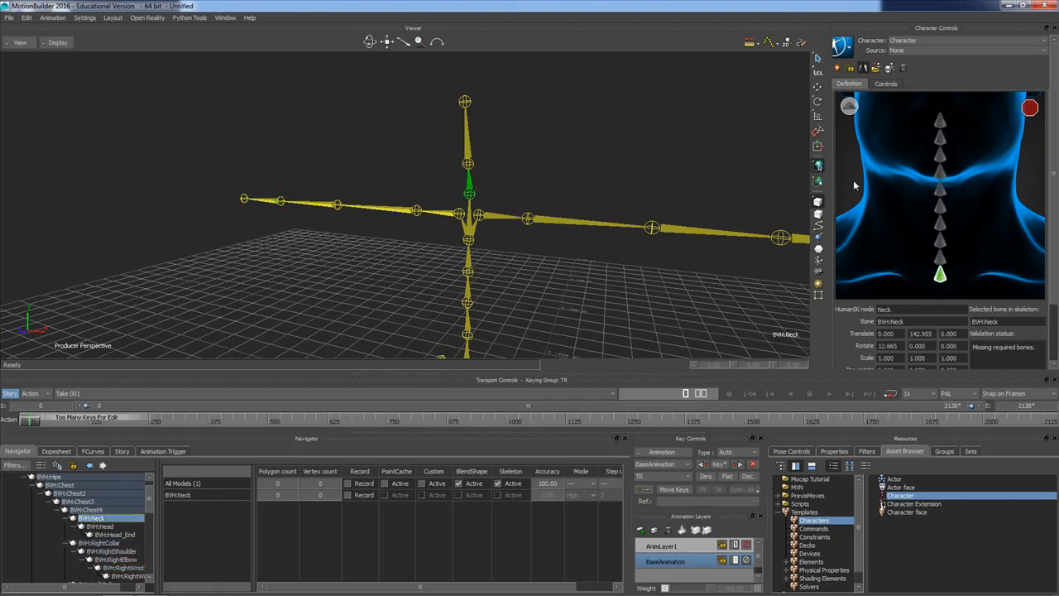
{"action": "left_click", "coordinate": [848, 106]}
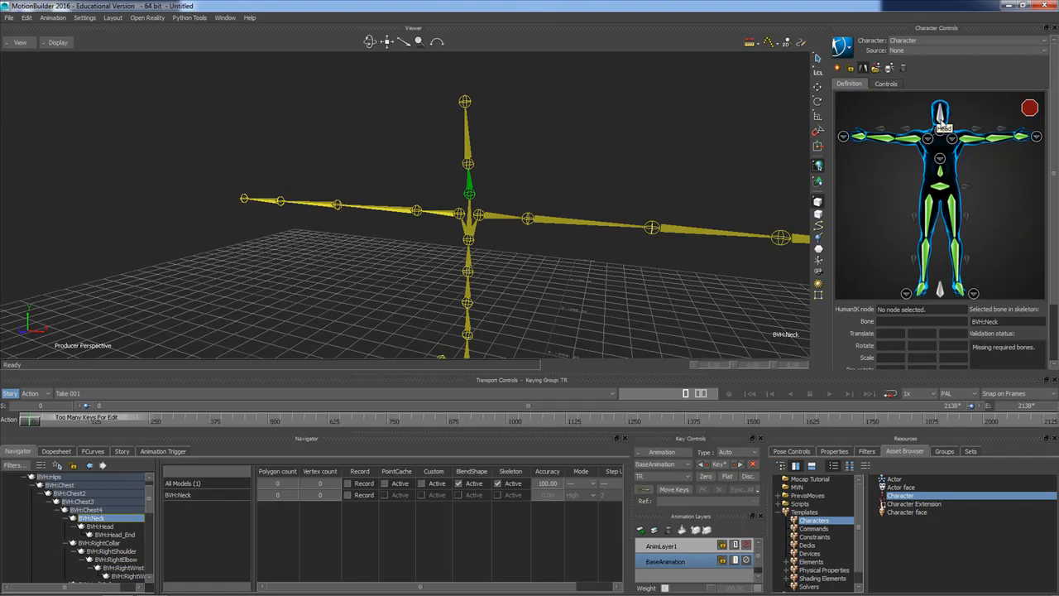
{"action": "left_click", "coordinate": [940, 116]}
{"action": "left_click", "coordinate": [469, 146]}
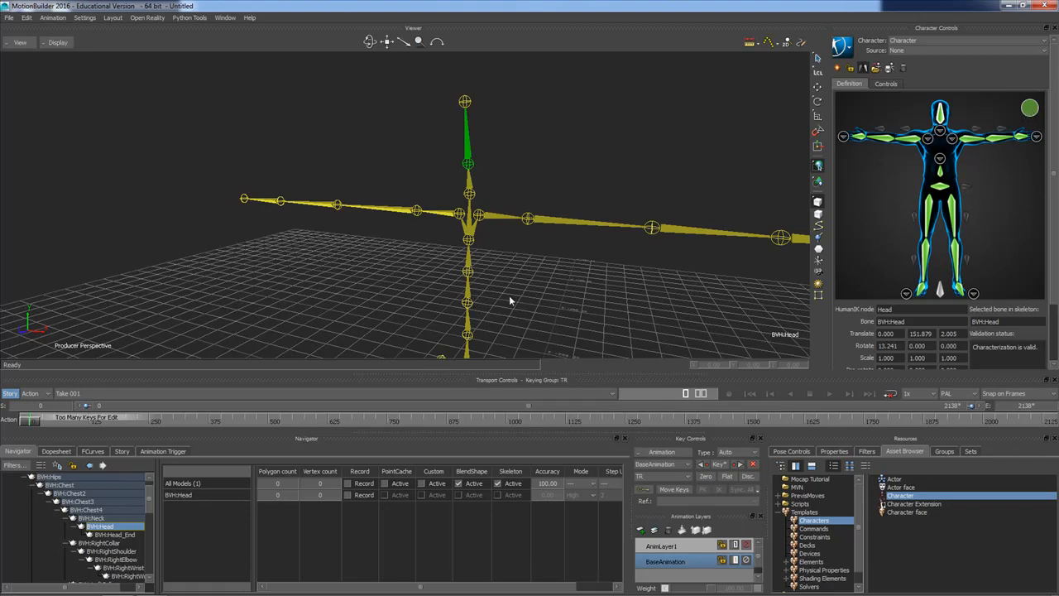
Expand the scene's Characters group and display the Character's definition with its mapping list.
{"action": "scroll", "coordinate": [496, 273], "scroll_direction": "down", "scroll_amount": 5}
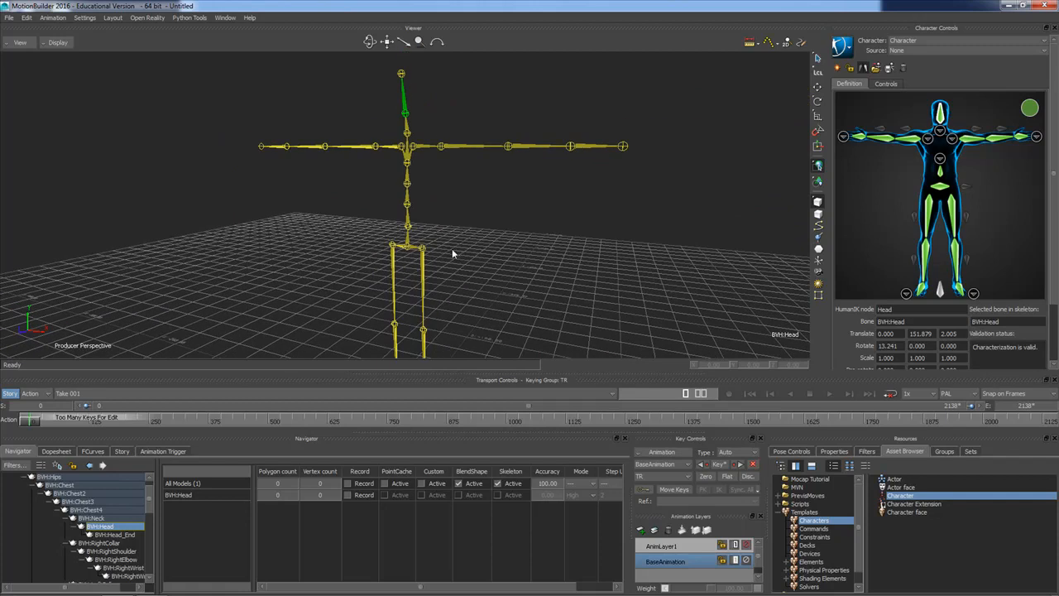
{"action": "left_click_drag", "start_coordinate": [467, 253], "coordinate": [469, 273]}
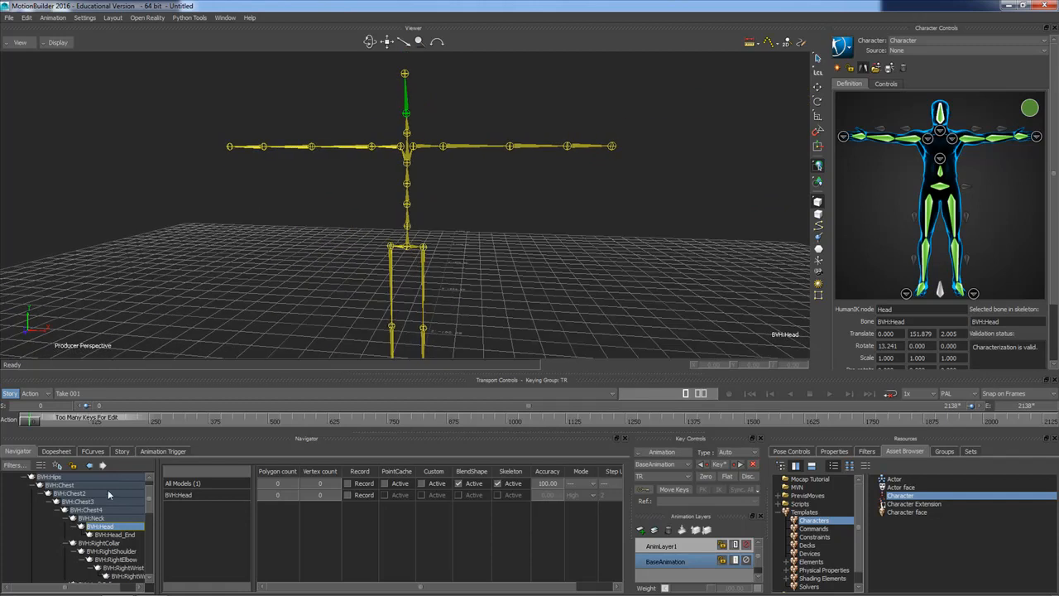
{"action": "scroll", "coordinate": [150, 501], "scroll_direction": "down", "scroll_amount": 10}
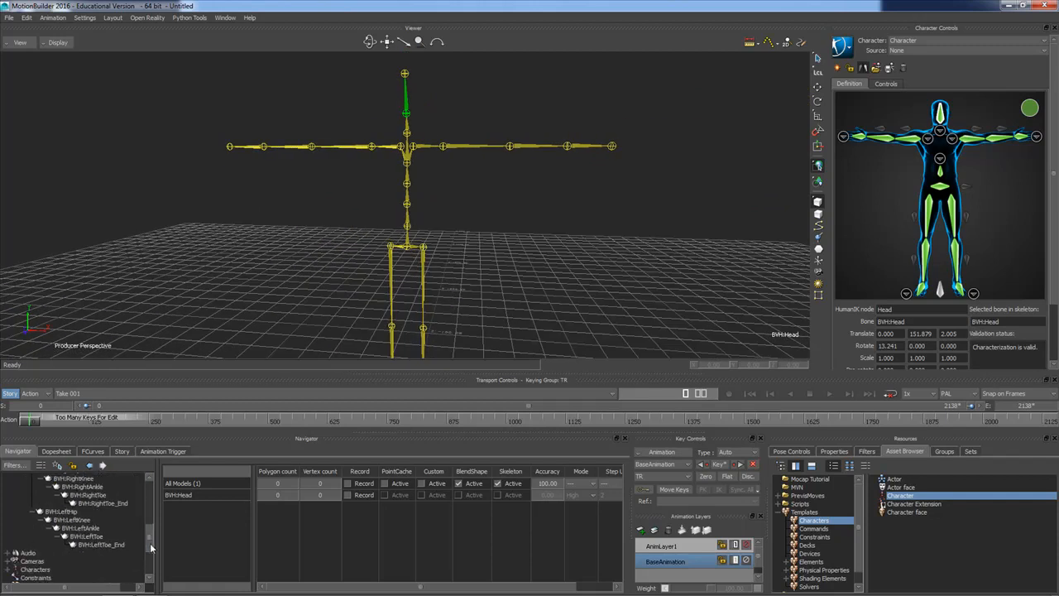
{"action": "left_click", "coordinate": [7, 505]}
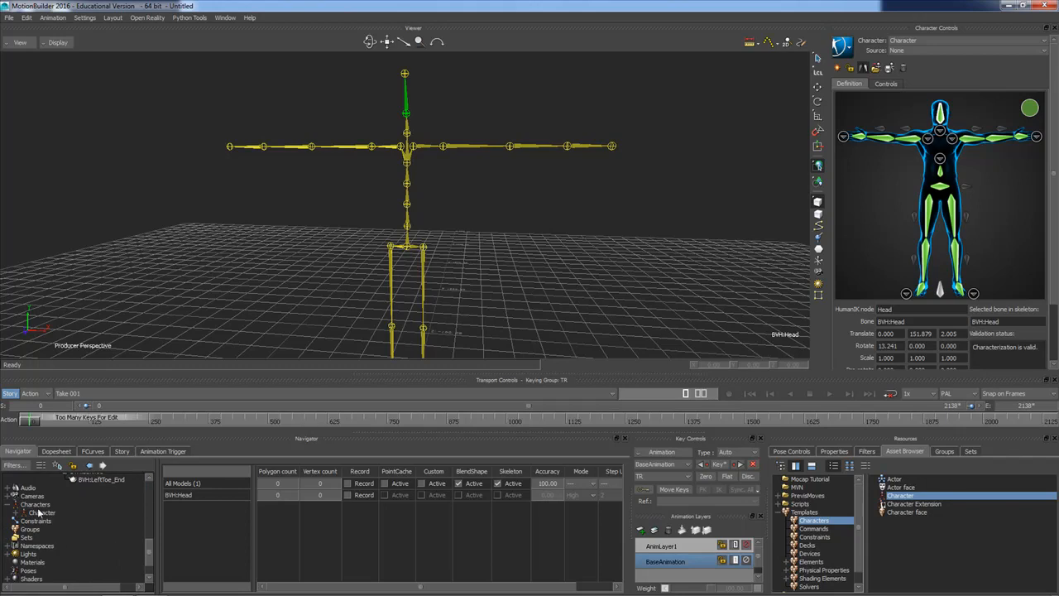
{"action": "left_click", "coordinate": [44, 513]}
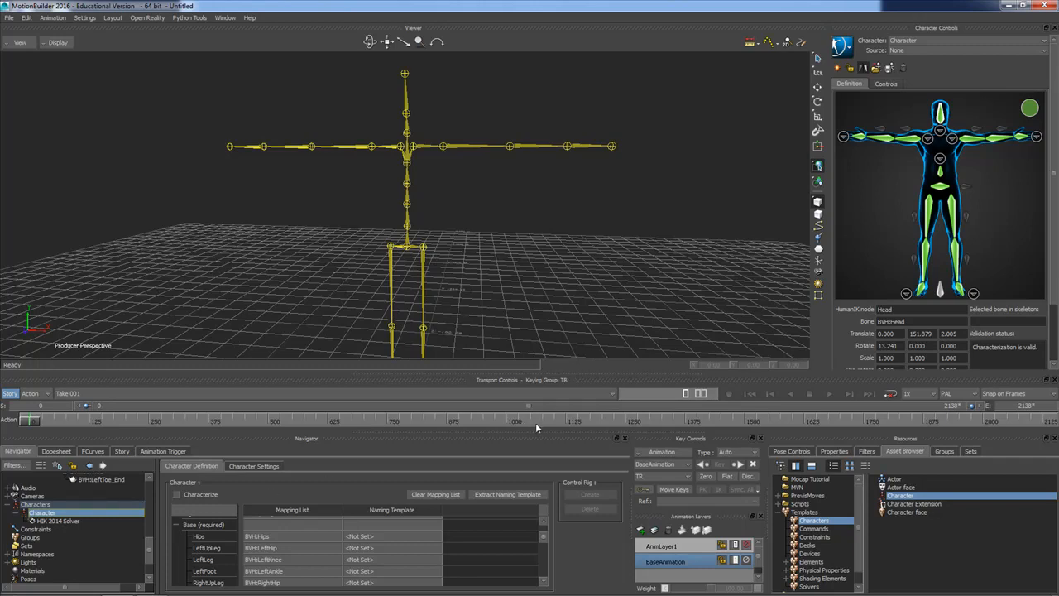
Lock the character definition, characterizing the skeleton as a biped, and check its definition view before returning to the controls view.
{"action": "left_click", "coordinate": [851, 72]}
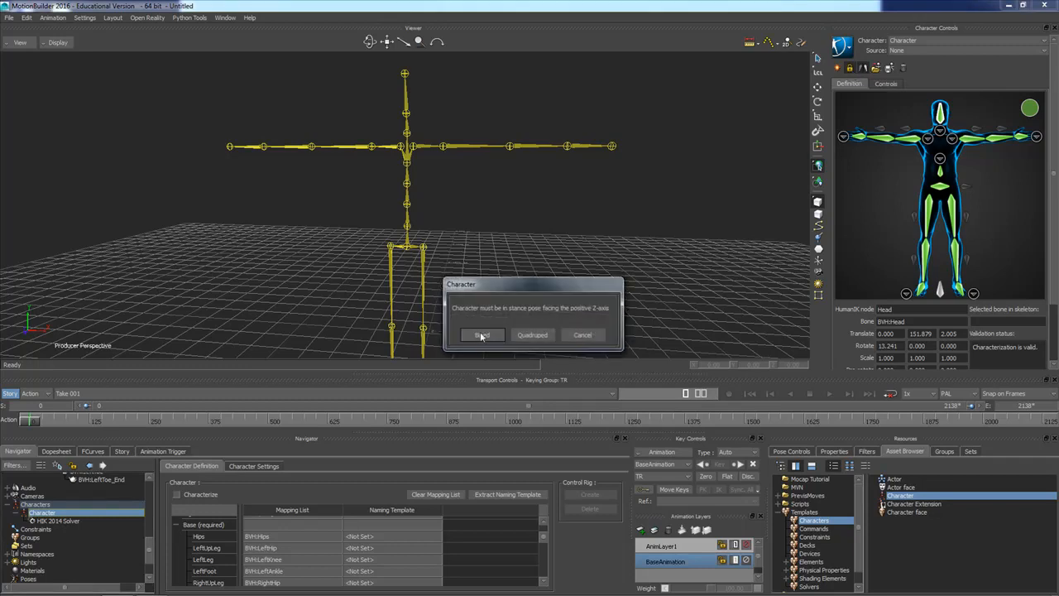
{"action": "left_click", "coordinate": [481, 335]}
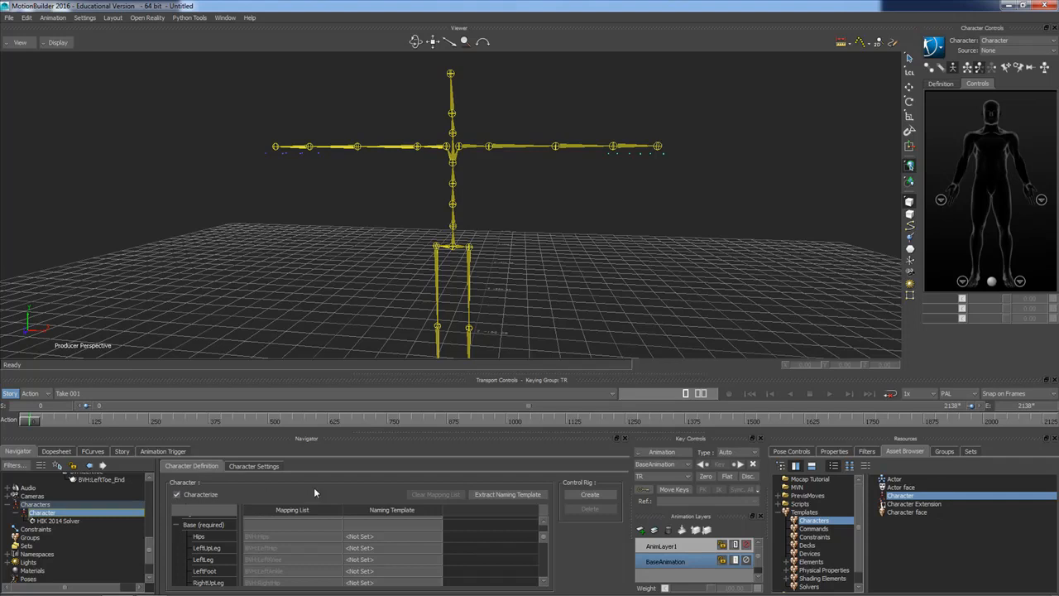
{"action": "left_click", "coordinate": [940, 84]}
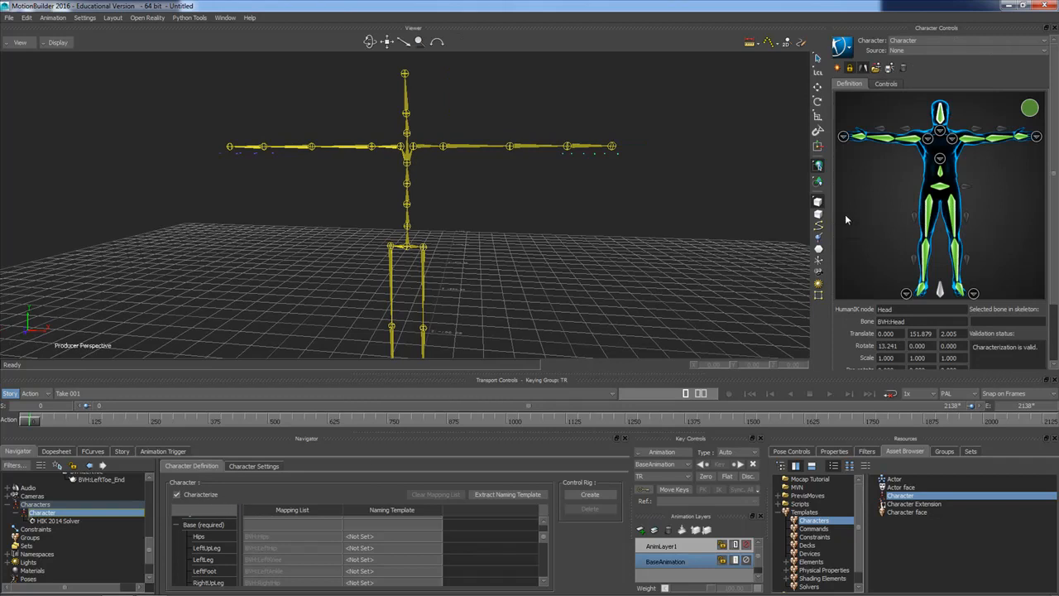
{"action": "left_click", "coordinate": [894, 85]}
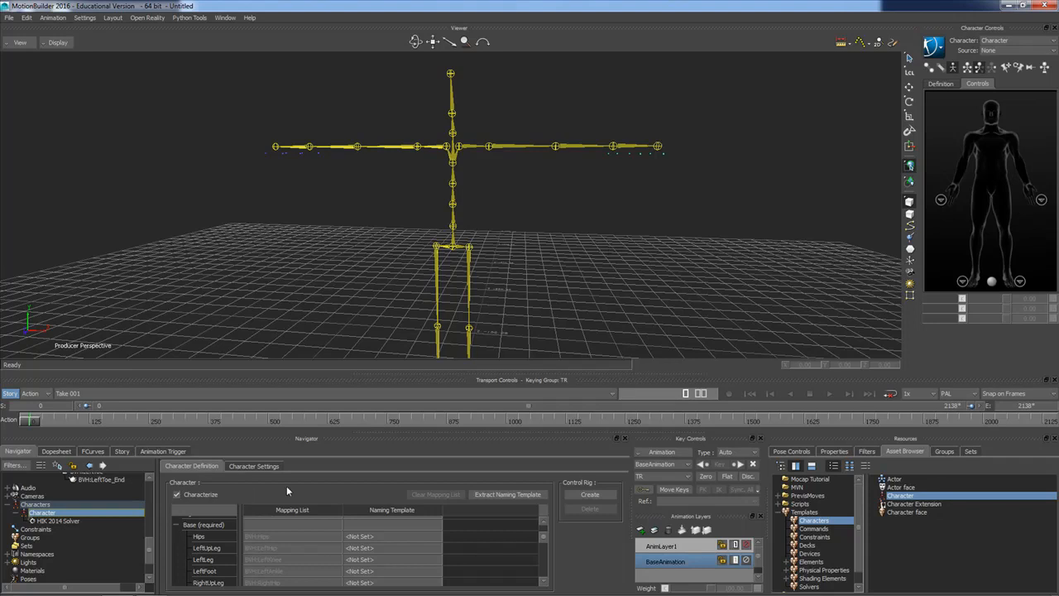
Extract a naming template from the Character's bone mapping, accept the template update, and select the Character in the scene.
{"action": "left_click", "coordinate": [502, 495]}
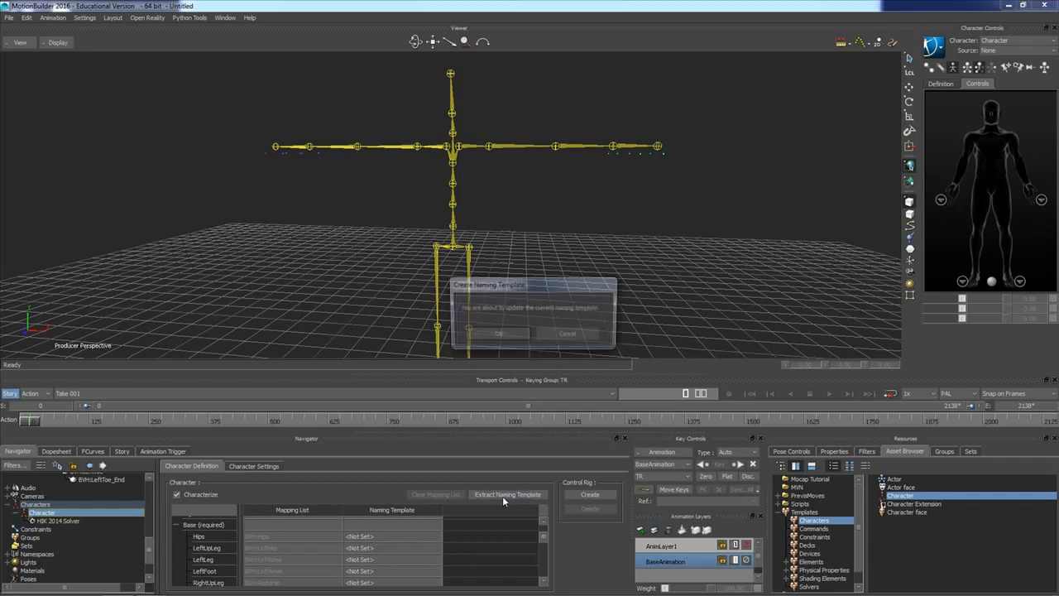
{"action": "left_click", "coordinate": [498, 335]}
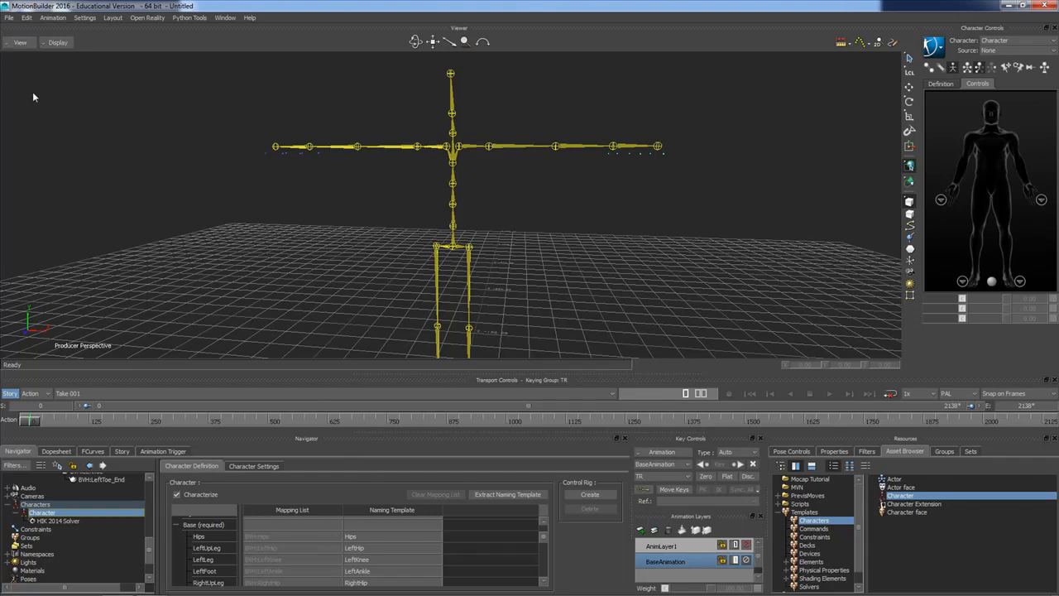
{"action": "left_click", "coordinate": [48, 514]}
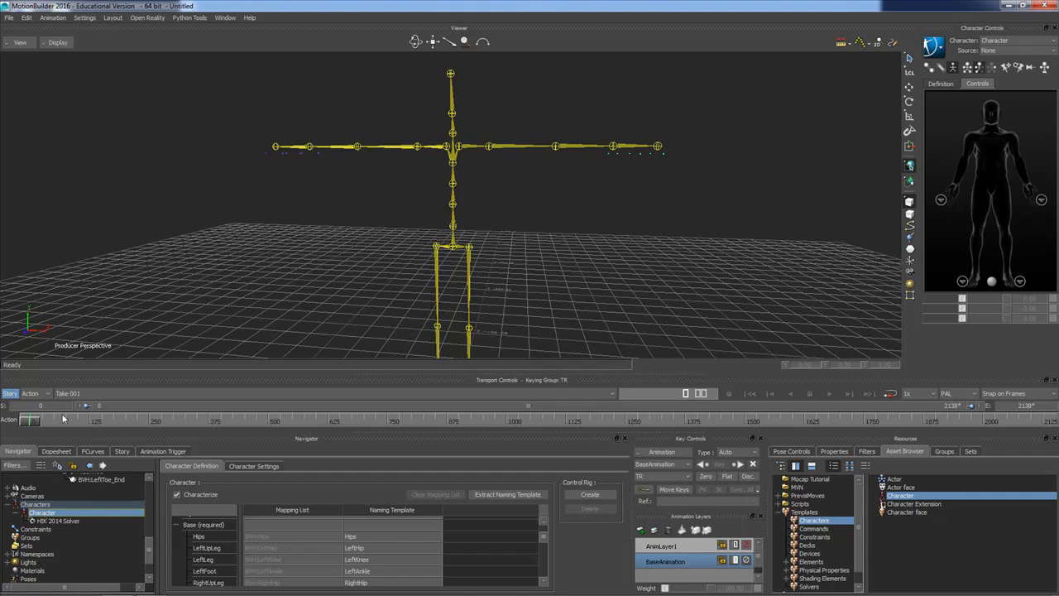
Save only the selected Character to the Mocap Tutorial folder as "MVN BVH Naming Template" with the default save options.
{"action": "left_click", "coordinate": [10, 17]}
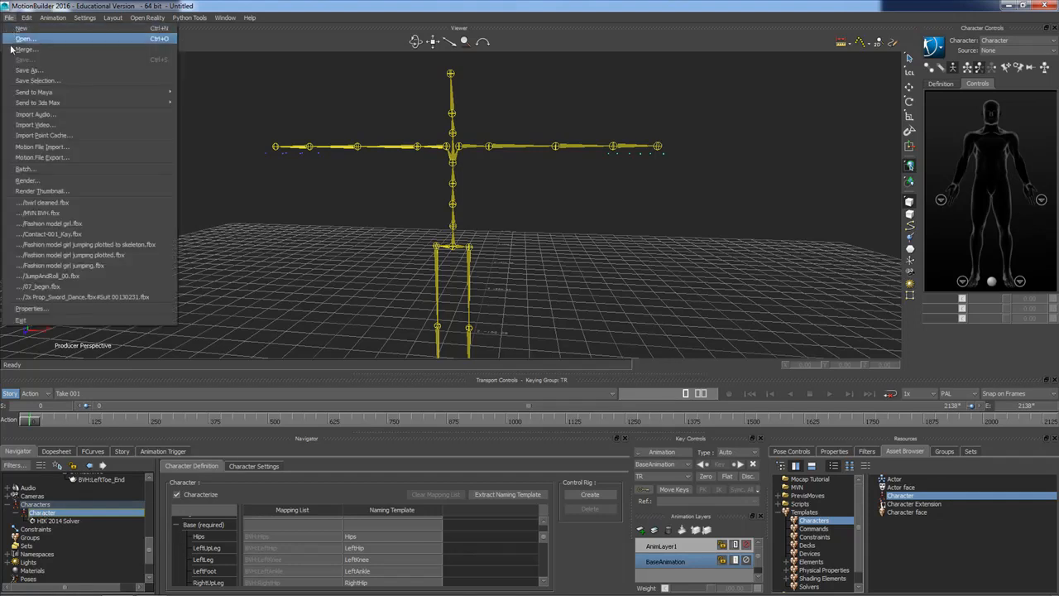
{"action": "left_click", "coordinate": [41, 81]}
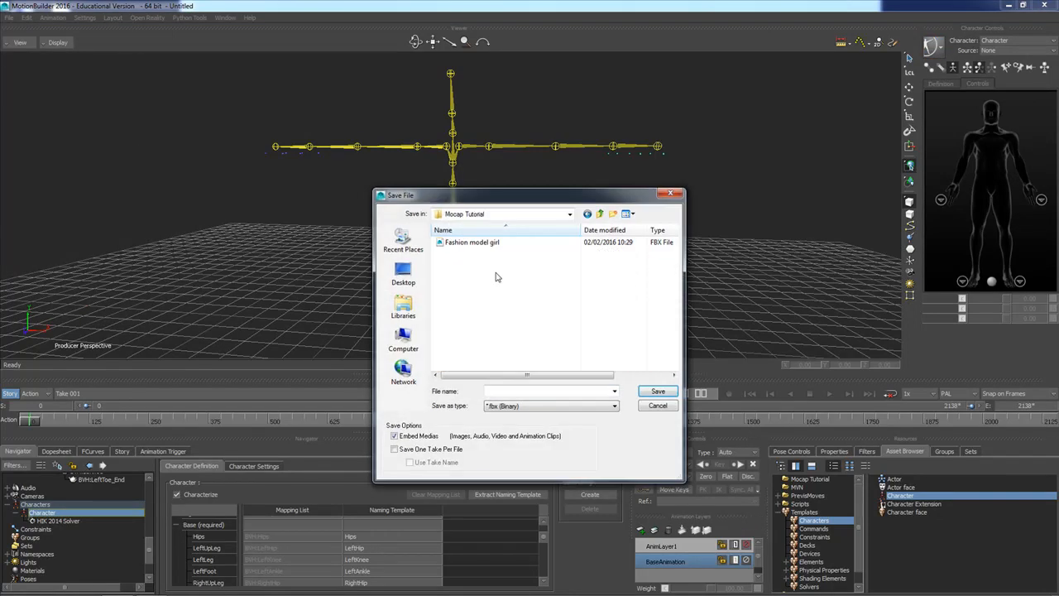
{"action": "type", "text": "MVN BVH"}
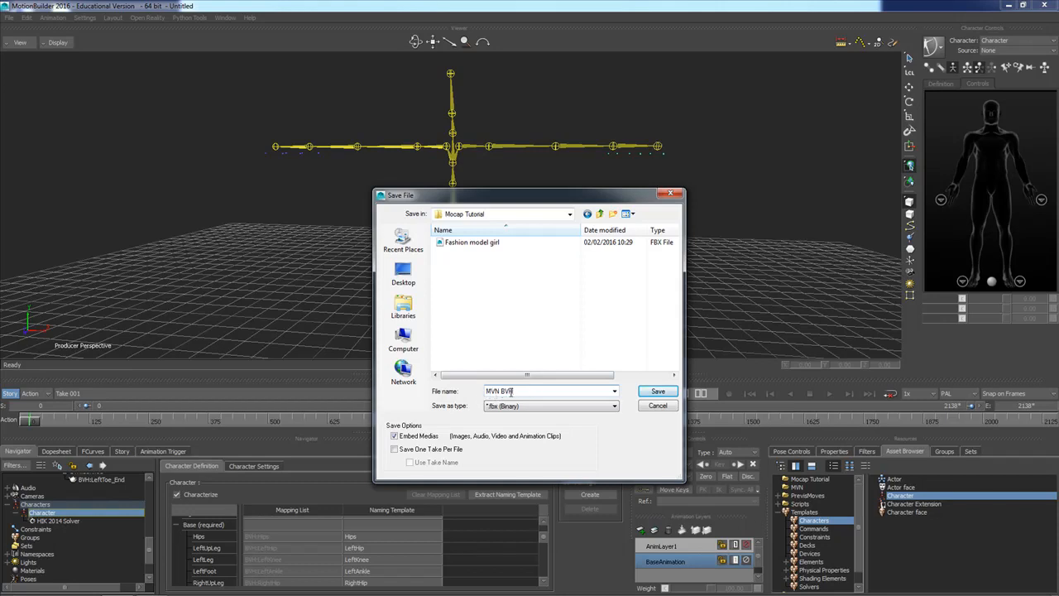
{"action": "type", "text": "Naming Template"}
{"action": "left_click", "coordinate": [657, 391]}
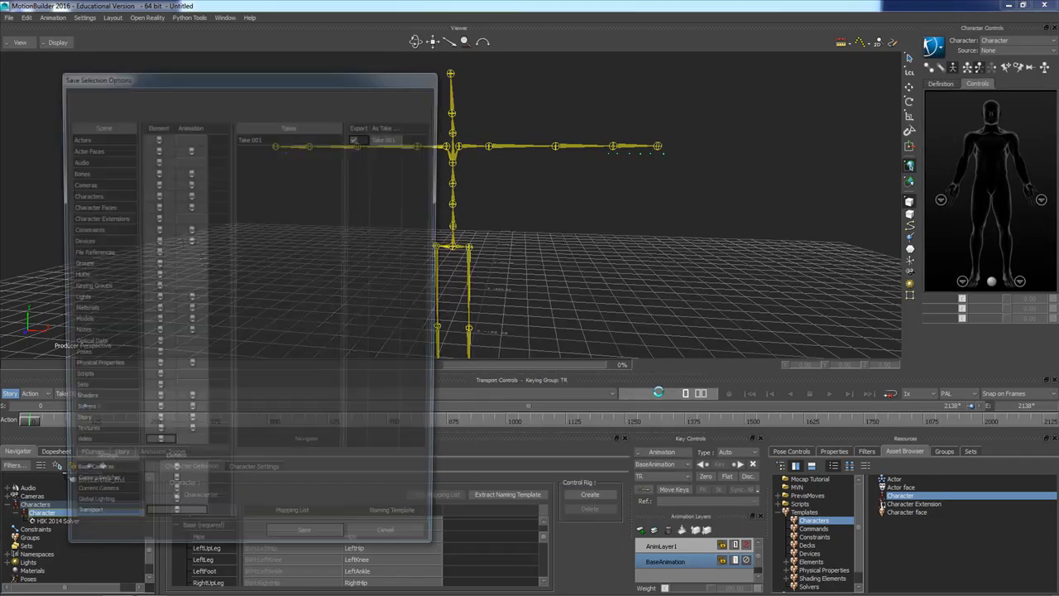
{"action": "left_click", "coordinate": [311, 547]}
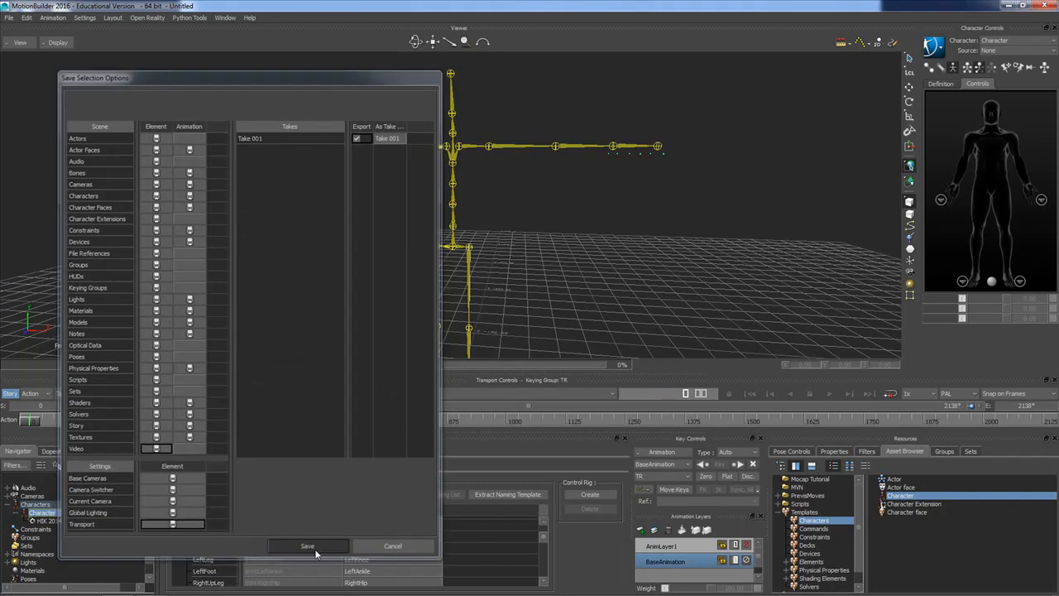
Refresh the Mocap Tutorial folder in the asset library so it includes the saved naming template.
{"action": "left_click", "coordinate": [802, 479]}
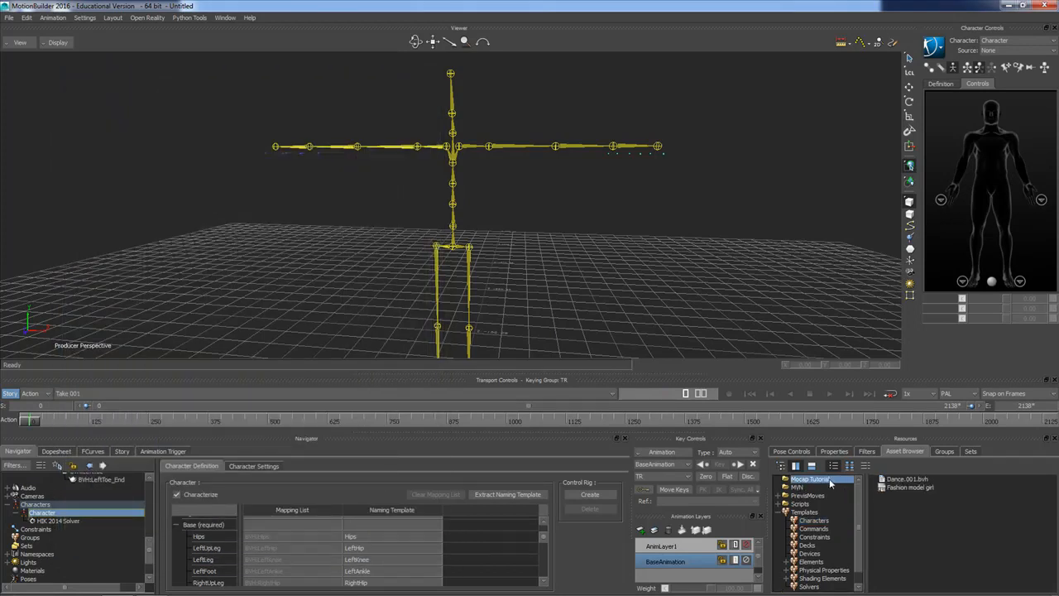
{"action": "right_click", "coordinate": [828, 478]}
{"action": "left_click", "coordinate": [865, 516]}
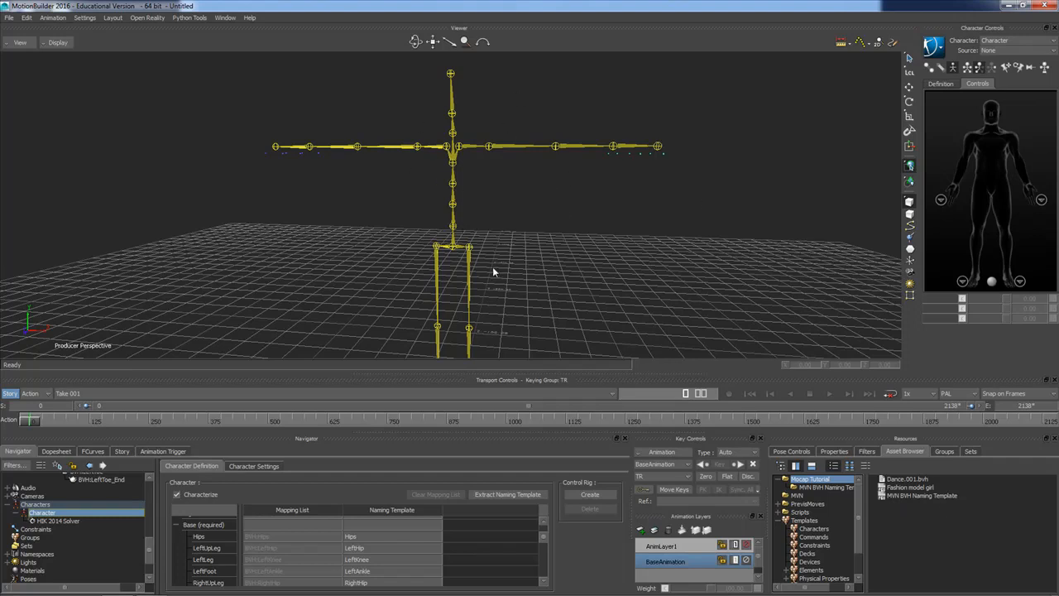
Start a new empty scene without saving the current one and import the Dance.001.bvh motion file into it.
{"action": "left_click", "coordinate": [8, 18]}
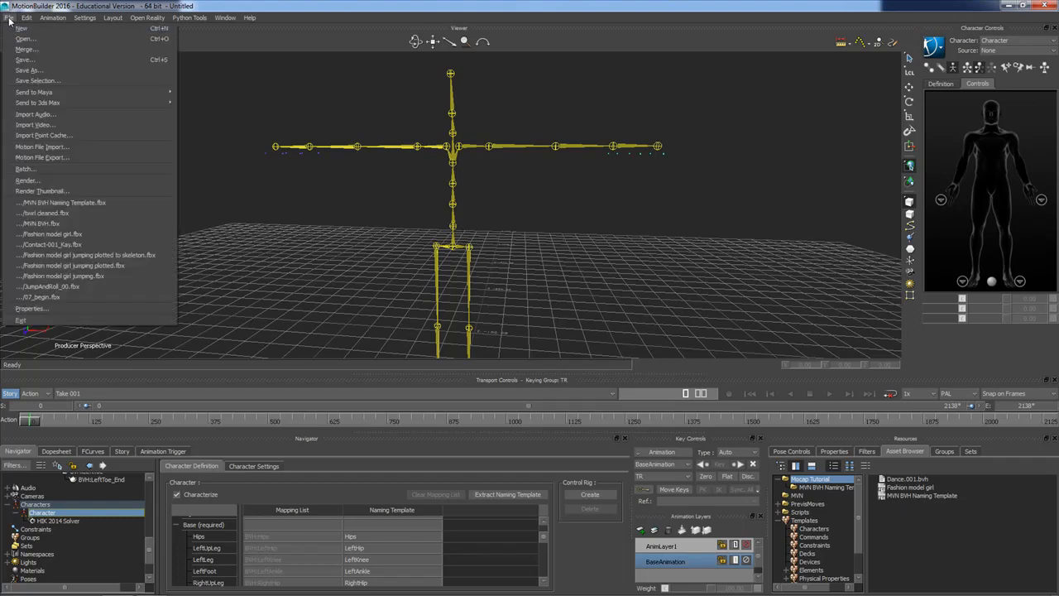
{"action": "left_click", "coordinate": [19, 33]}
{"action": "left_click", "coordinate": [532, 334]}
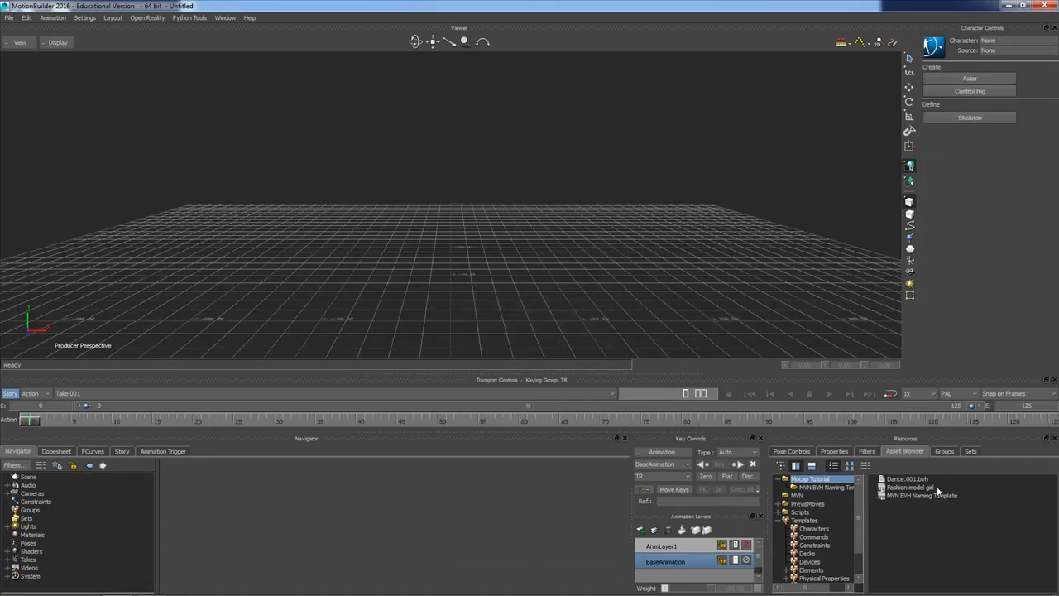
{"action": "left_click_drag", "start_coordinate": [916, 482], "coordinate": [573, 240]}
{"action": "left_click", "coordinate": [575, 245]}
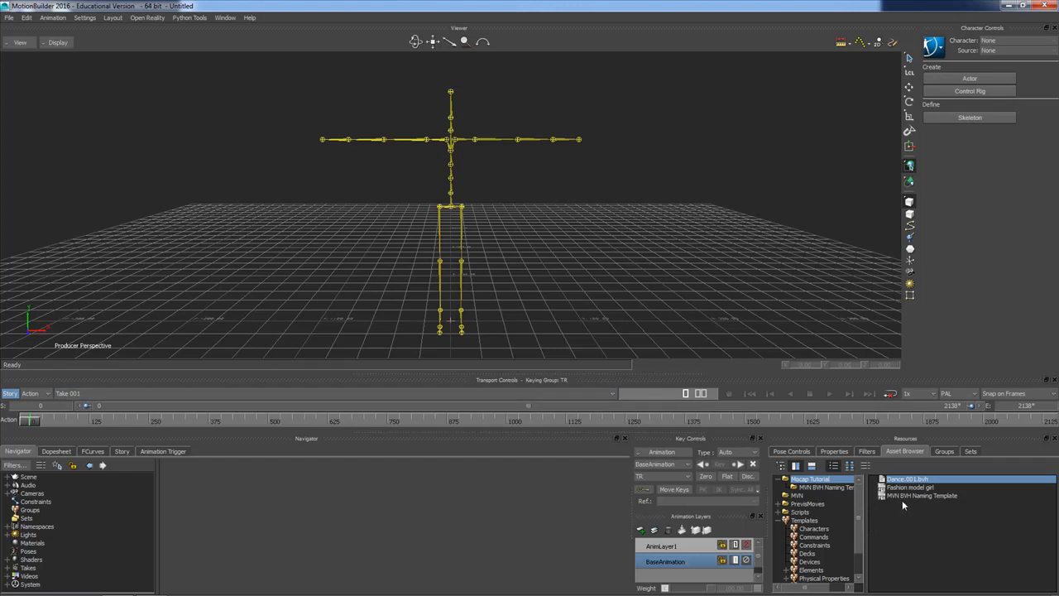
Merge the MVN BVH Naming Template file into the scene with the imported dance skeleton.
{"action": "left_click", "coordinate": [927, 496]}
{"action": "left_click_drag", "start_coordinate": [913, 496], "coordinate": [646, 240]}
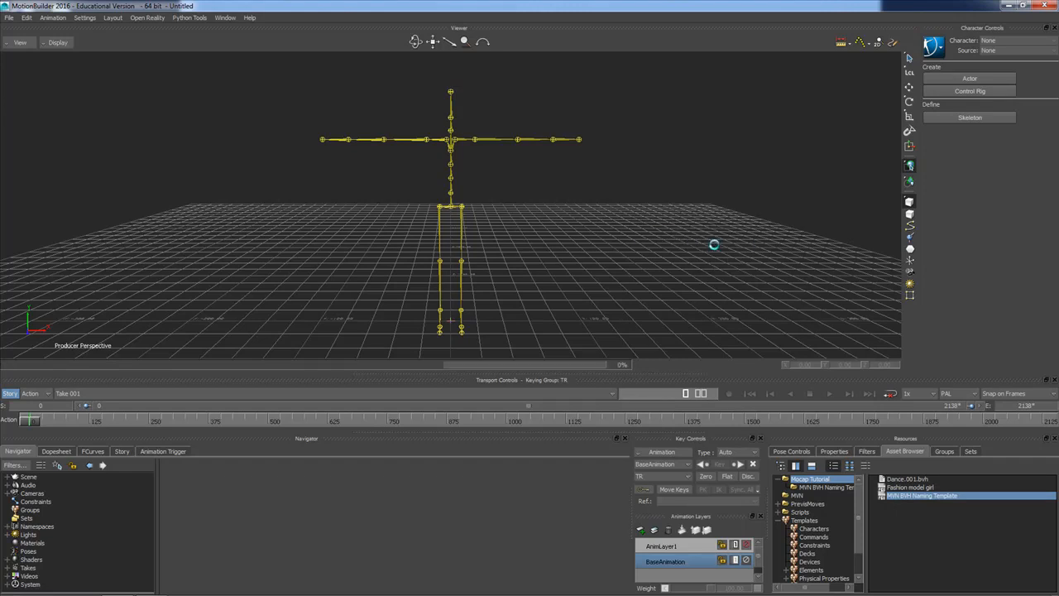
{"action": "left_click", "coordinate": [715, 247]}
{"action": "left_click", "coordinate": [526, 338]}
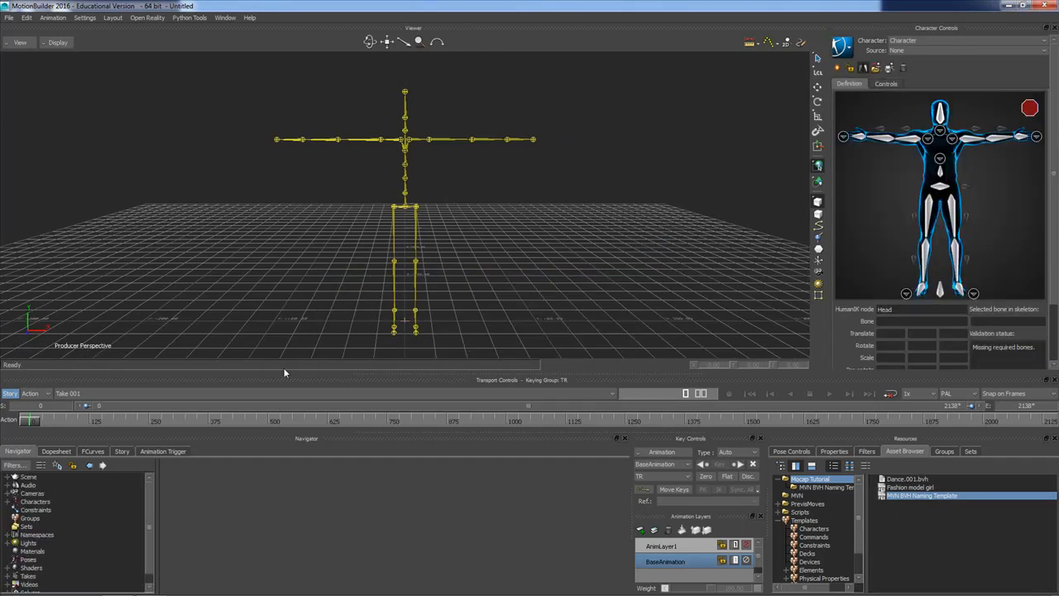
Expand the Characters and Scene branches and characterize the skeleton by applying the template Character to BVH:Hips.
{"action": "left_click", "coordinate": [7, 501]}
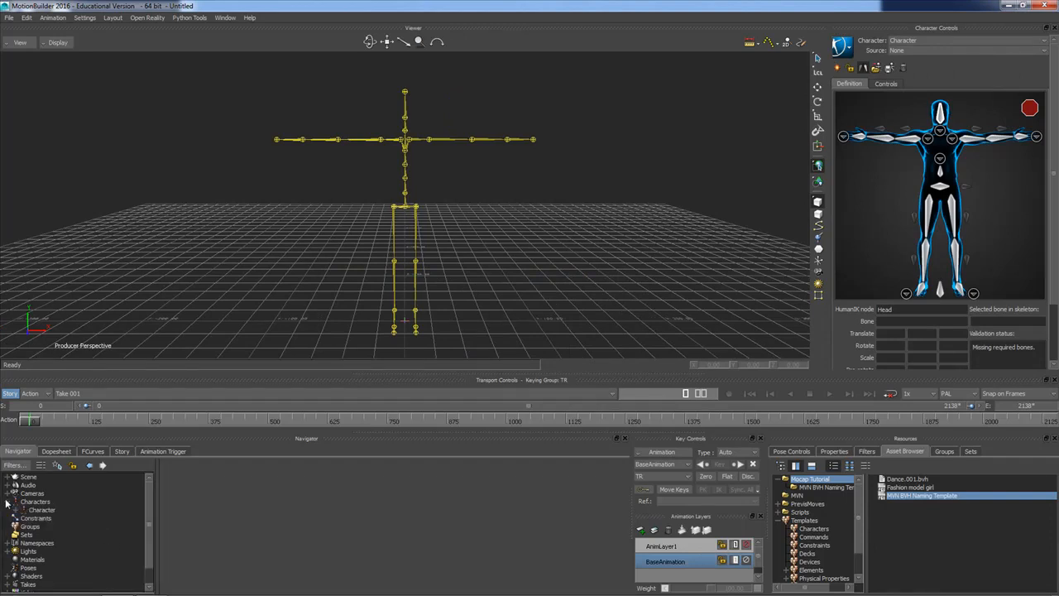
{"action": "left_click", "coordinate": [6, 477]}
{"action": "left_click", "coordinate": [23, 486]}
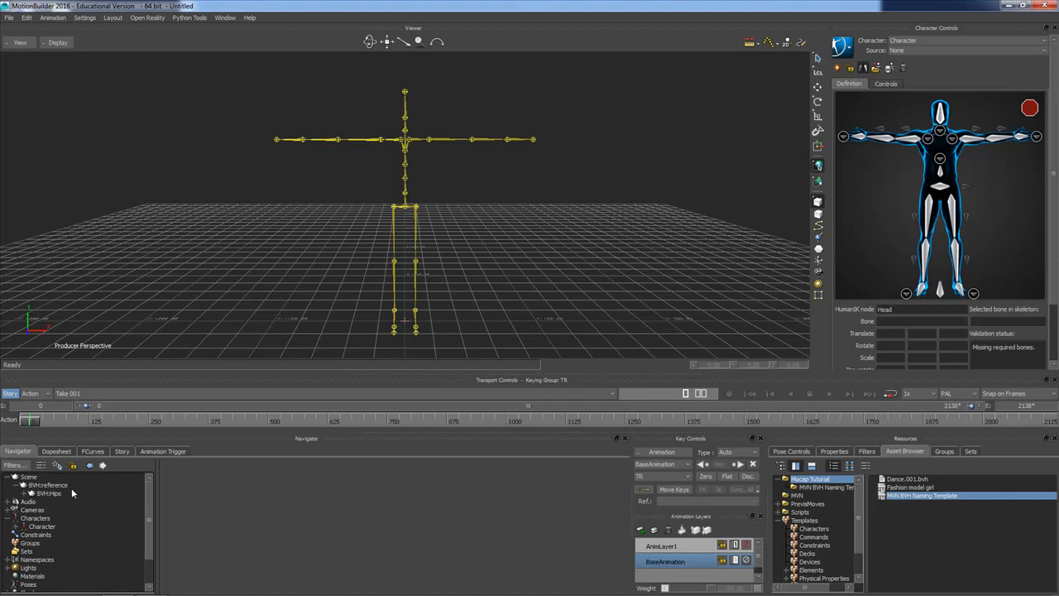
{"action": "left_click", "coordinate": [48, 528]}
{"action": "left_click_drag", "start_coordinate": [48, 531], "coordinate": [54, 497]}
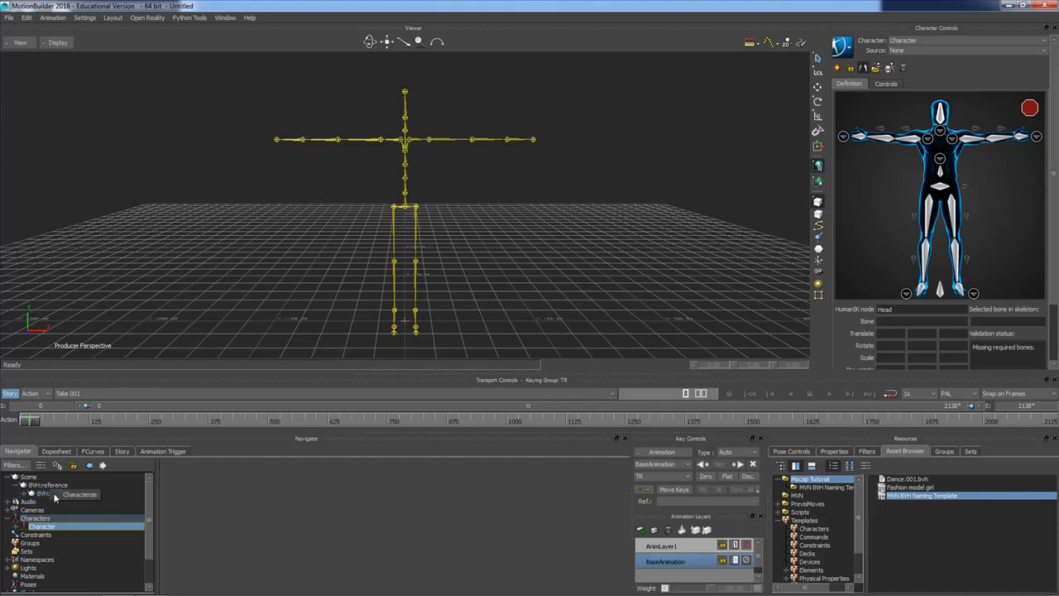
{"action": "left_click", "coordinate": [76, 495]}
{"action": "left_click", "coordinate": [483, 335]}
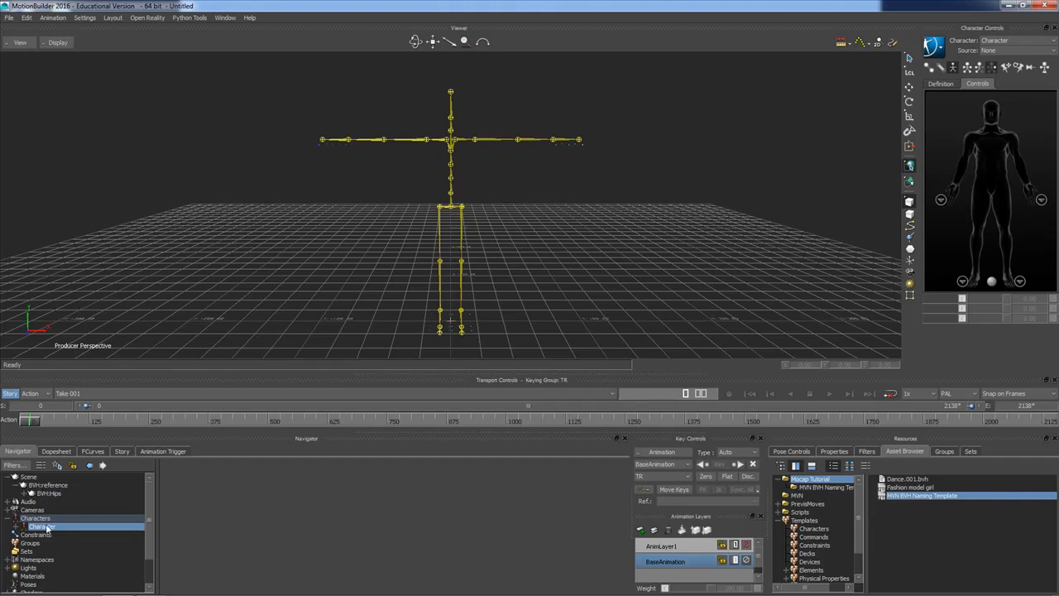
Rename the characterized Character as "BVH" and keep the timeline at the first frame.
{"action": "right_click", "coordinate": [48, 532]}
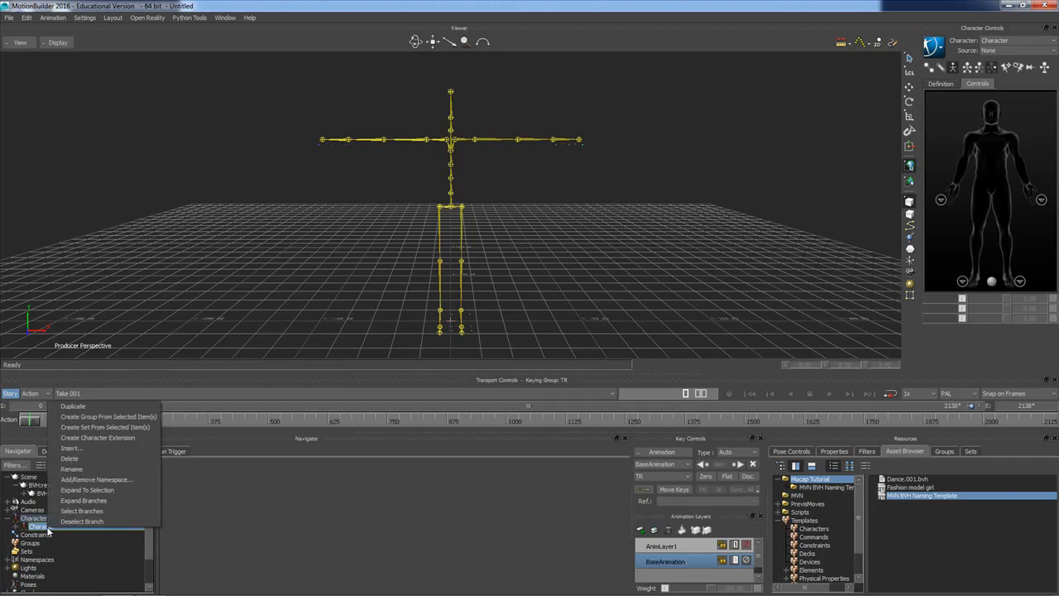
{"action": "left_click", "coordinate": [75, 469]}
{"action": "type", "text": "BVH"}
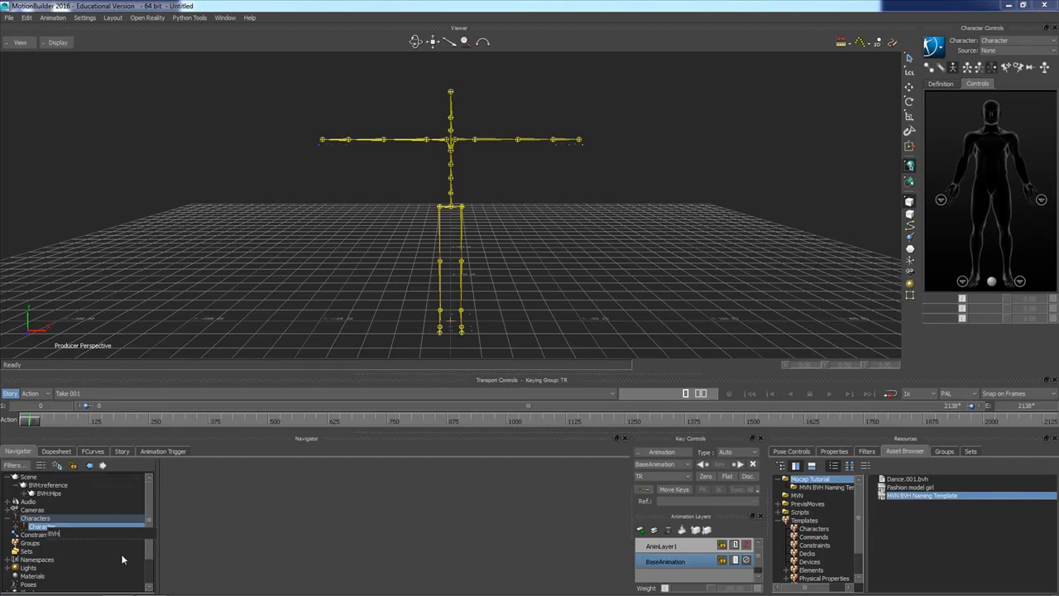
{"action": "key", "text": "Return"}
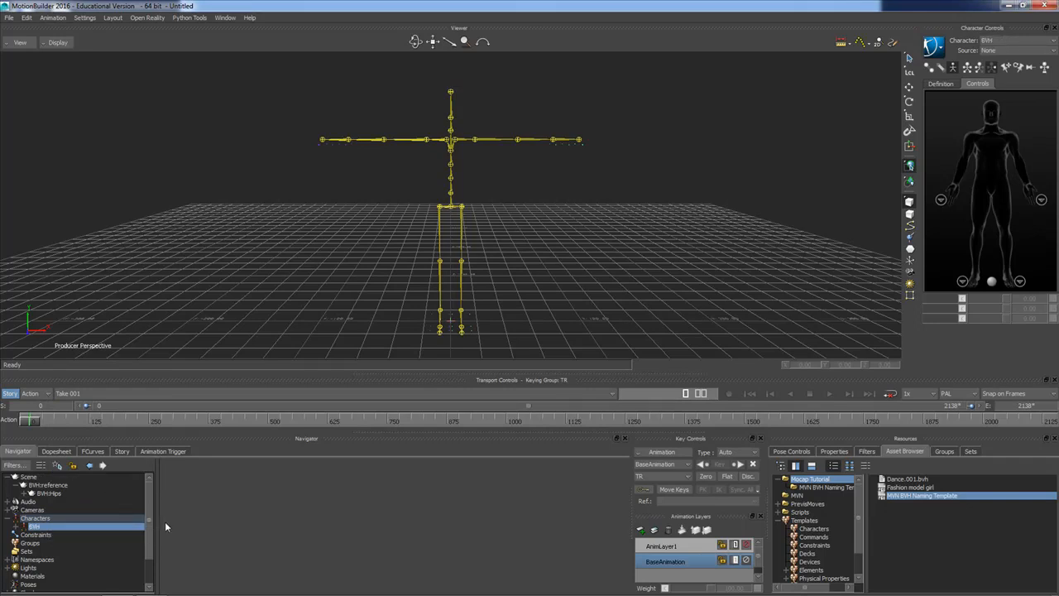
{"action": "mouse_move", "coordinate": [33, 421]}
{"action": "left_mouse_down"}
{"action": "mouse_move", "coordinate": [418, 429]}
{"action": "mouse_move", "coordinate": [289, 436]}
{"action": "mouse_move", "coordinate": [198, 423]}
{"action": "mouse_move", "coordinate": [29, 423]}
{"action": "left_mouse_up"}
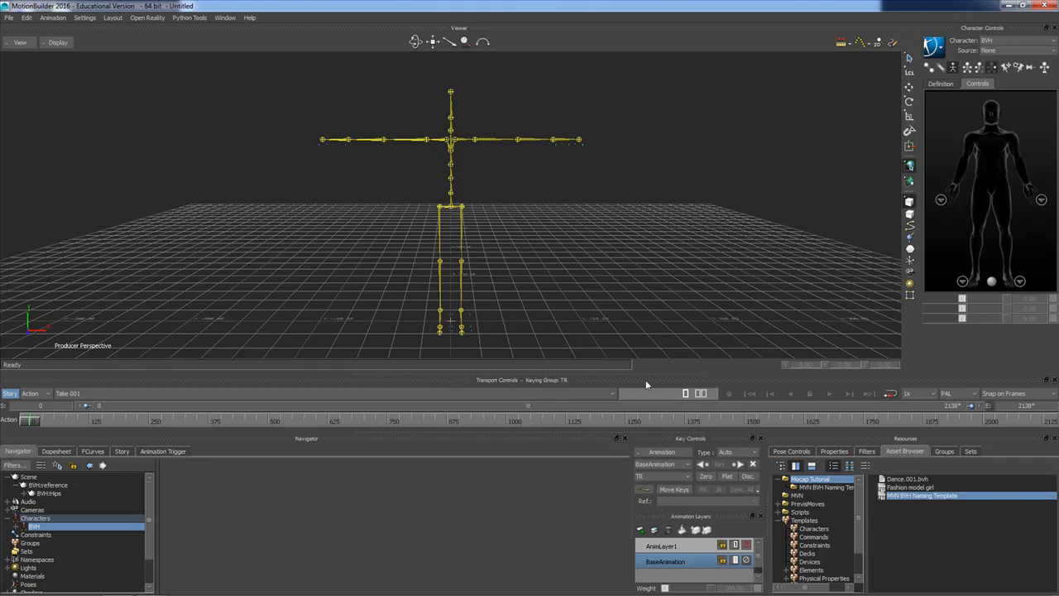
Merge the Fashion model girl file into the scene with no animation and set the viewer to X-Ray display.
{"action": "left_click", "coordinate": [914, 488]}
{"action": "left_click_drag", "start_coordinate": [912, 492], "coordinate": [628, 226]}
{"action": "mouse_move", "coordinate": [641, 225]}
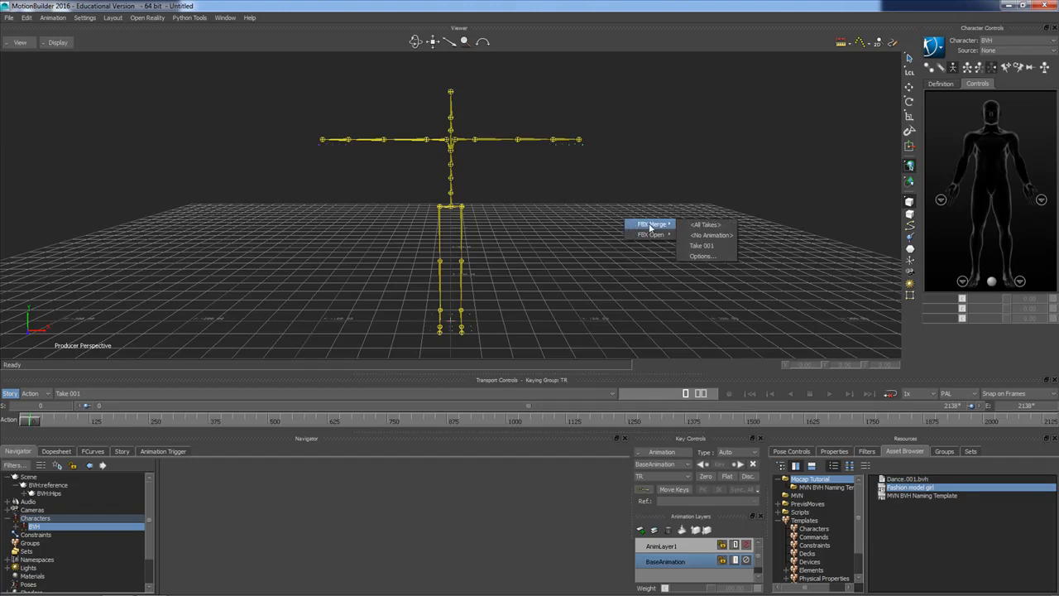
{"action": "left_click", "coordinate": [713, 236]}
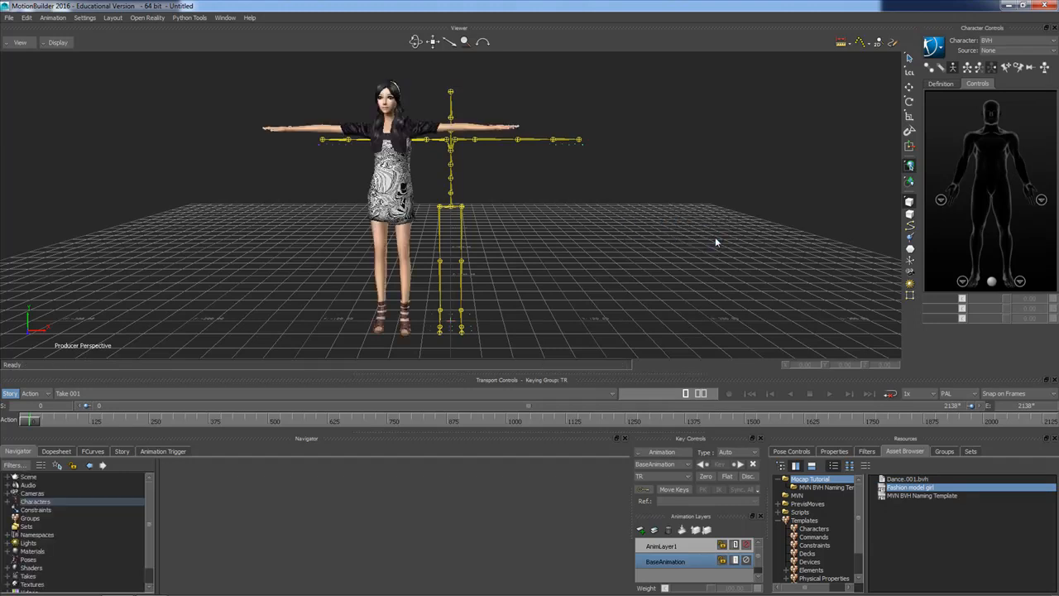
{"action": "left_click", "coordinate": [57, 42]}
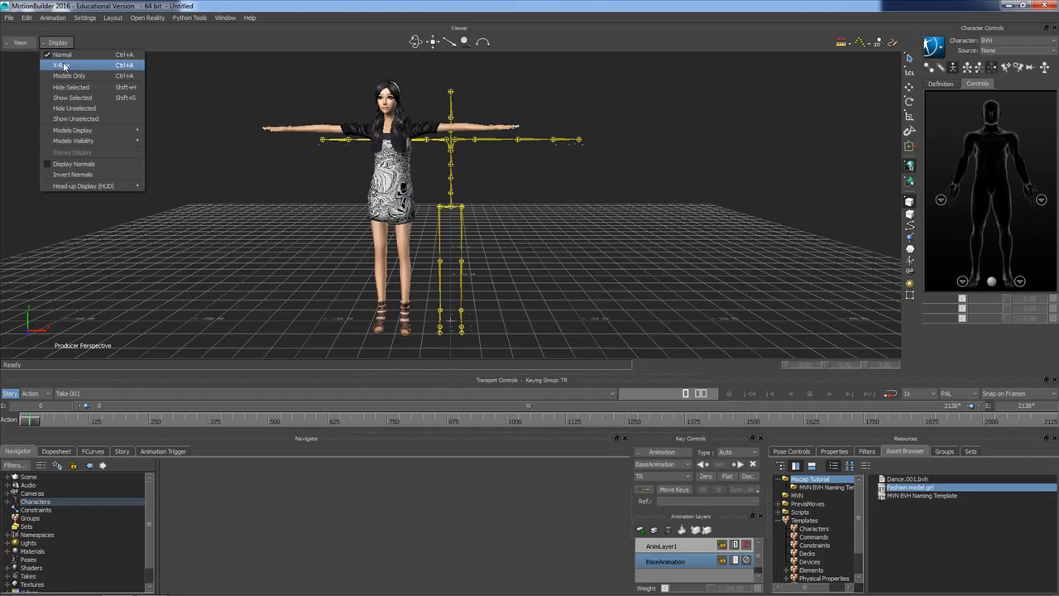
{"action": "left_click", "coordinate": [63, 66]}
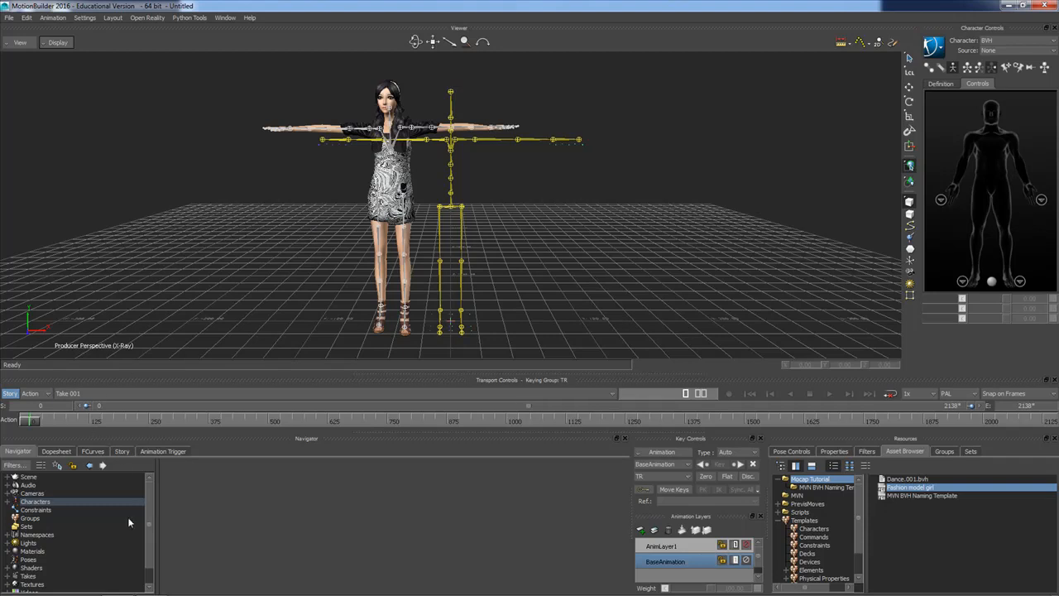
Expand the scene hierarchy, check the contents of the Female node, and rename that node as "dancer mesh".
{"action": "left_click", "coordinate": [7, 478]}
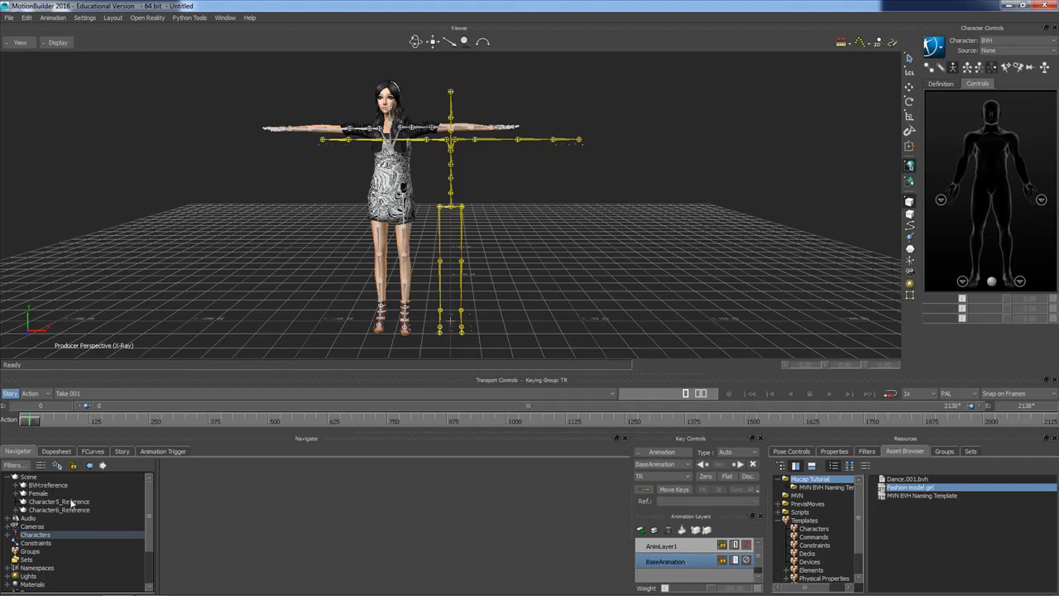
{"action": "left_click", "coordinate": [23, 494]}
{"action": "left_click_drag", "start_coordinate": [152, 512], "coordinate": [150, 506]}
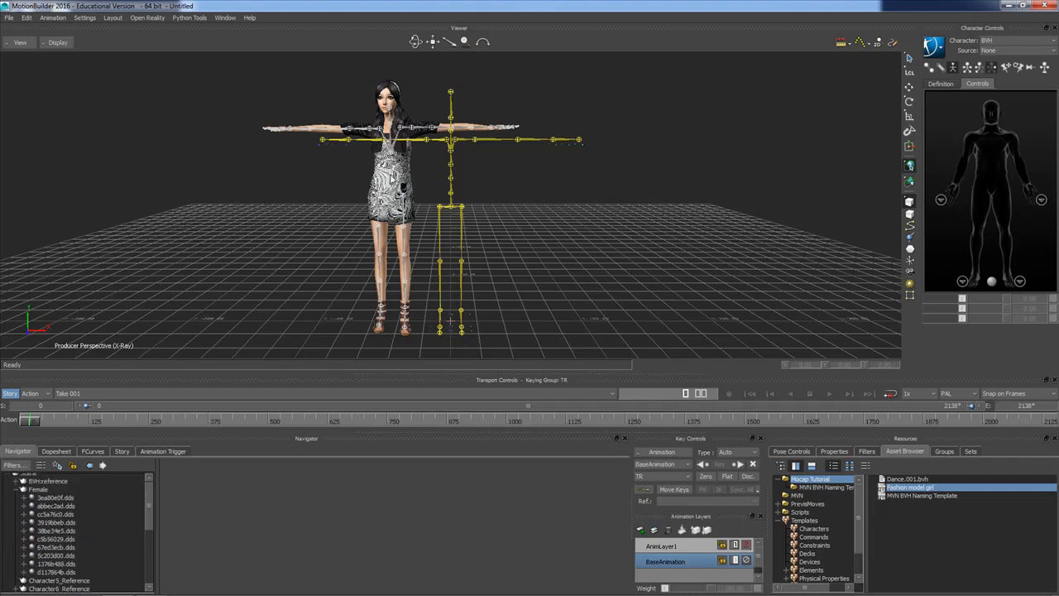
{"action": "left_click", "coordinate": [18, 495]}
{"action": "left_click", "coordinate": [37, 489]}
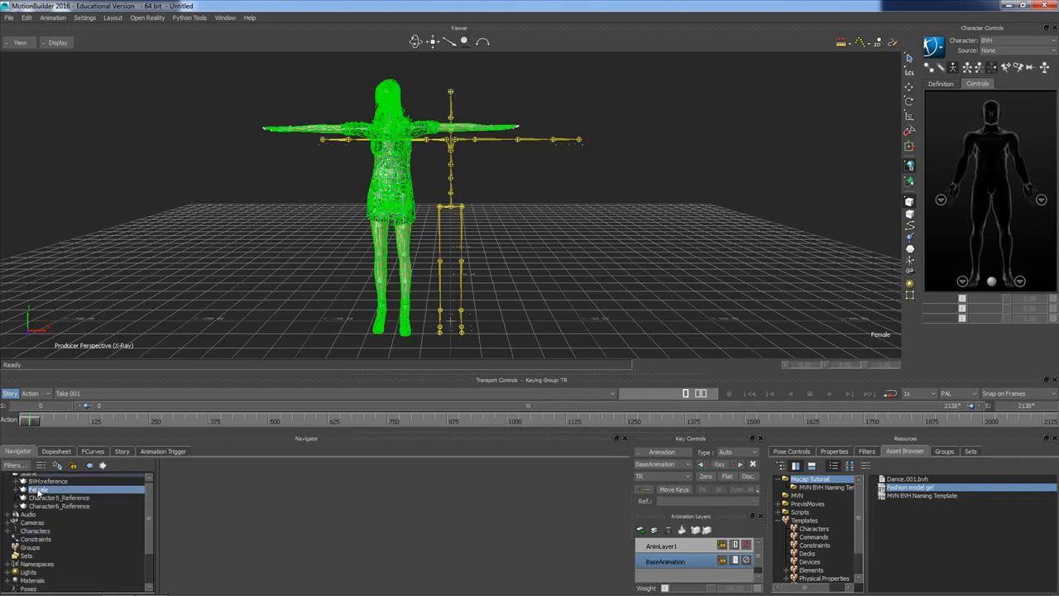
{"action": "right_click", "coordinate": [38, 490]}
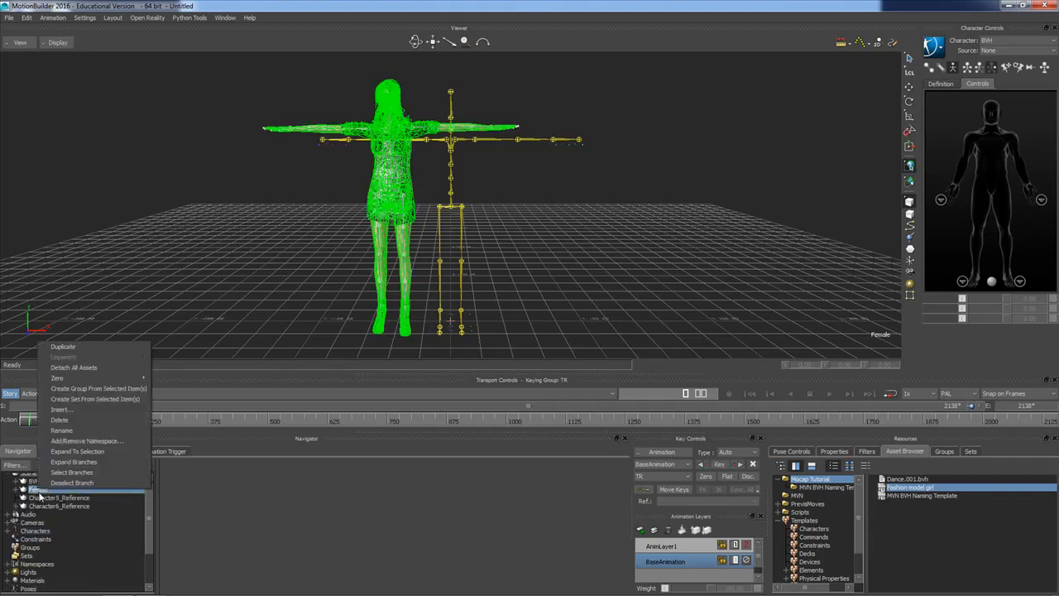
{"action": "left_click", "coordinate": [58, 435]}
{"action": "type", "text": "dance"}
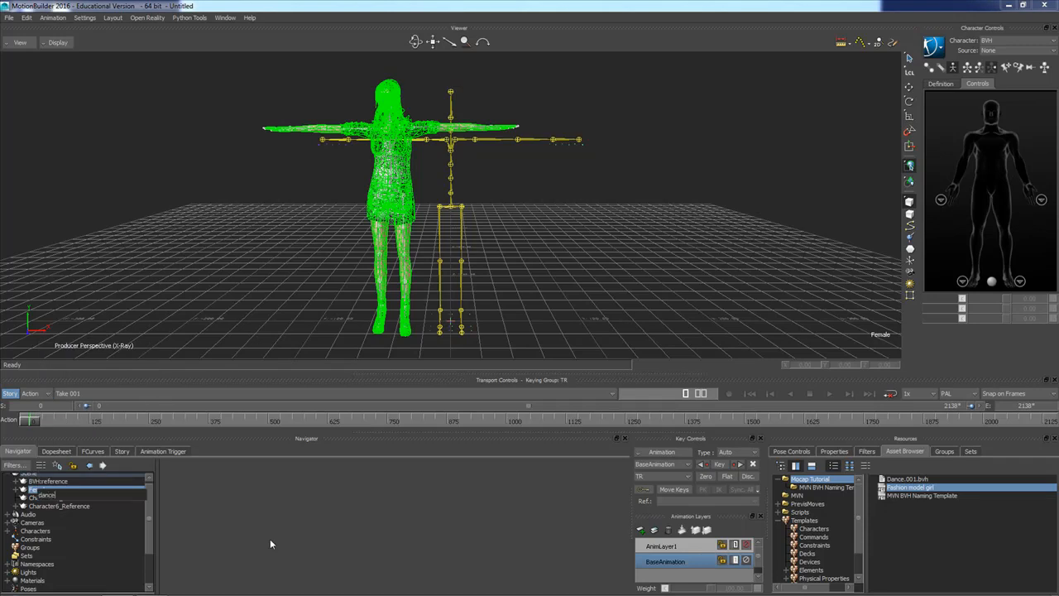
{"action": "type", "text": "r mesh"}
{"action": "key", "text": "Return"}
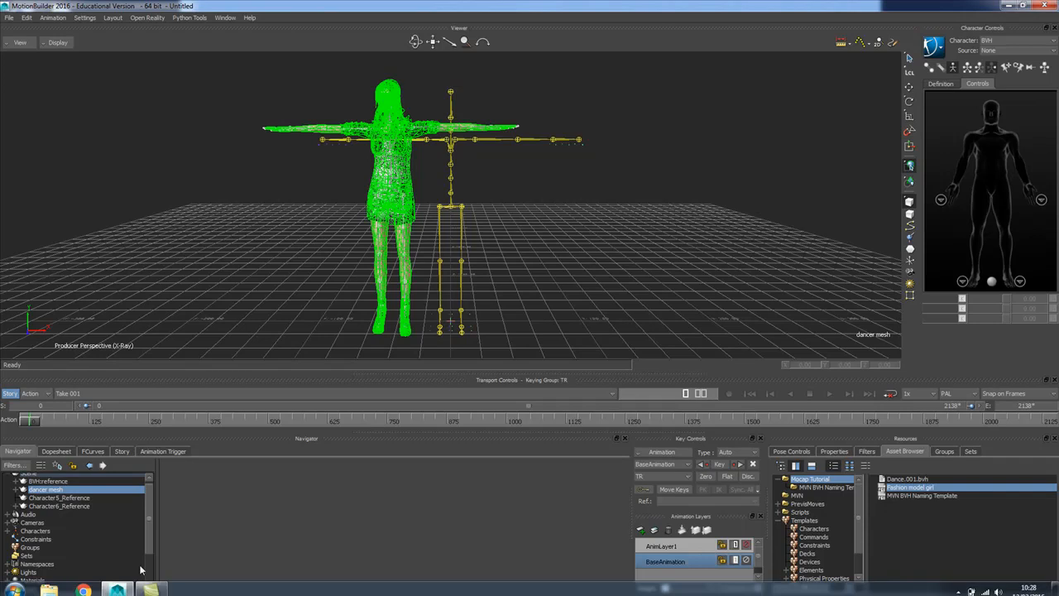
Delete the Character5_Reference node from the scene.
{"action": "left_click", "coordinate": [83, 499]}
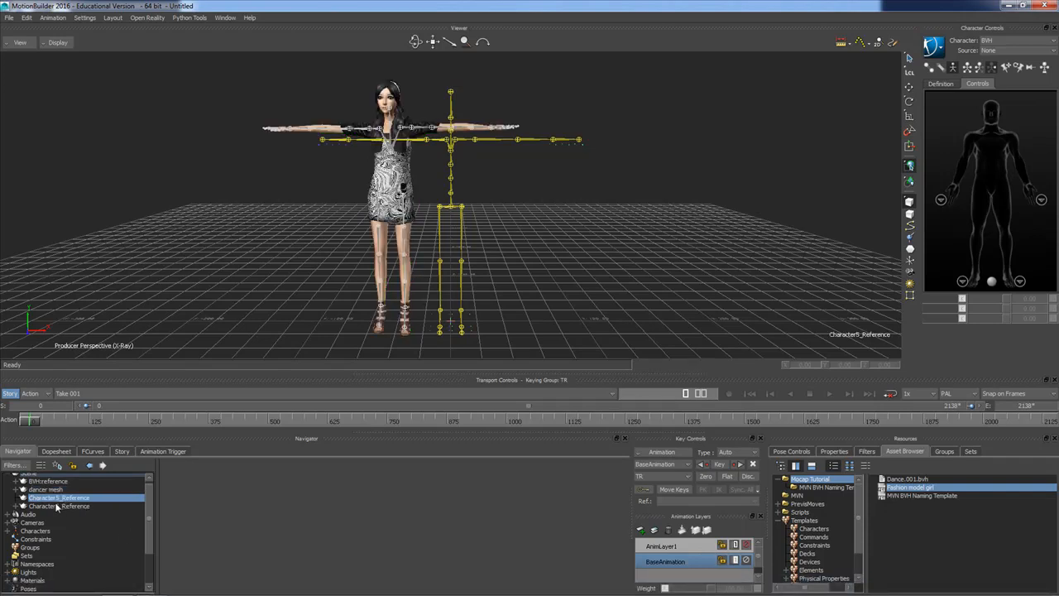
{"action": "right_click", "coordinate": [62, 502]}
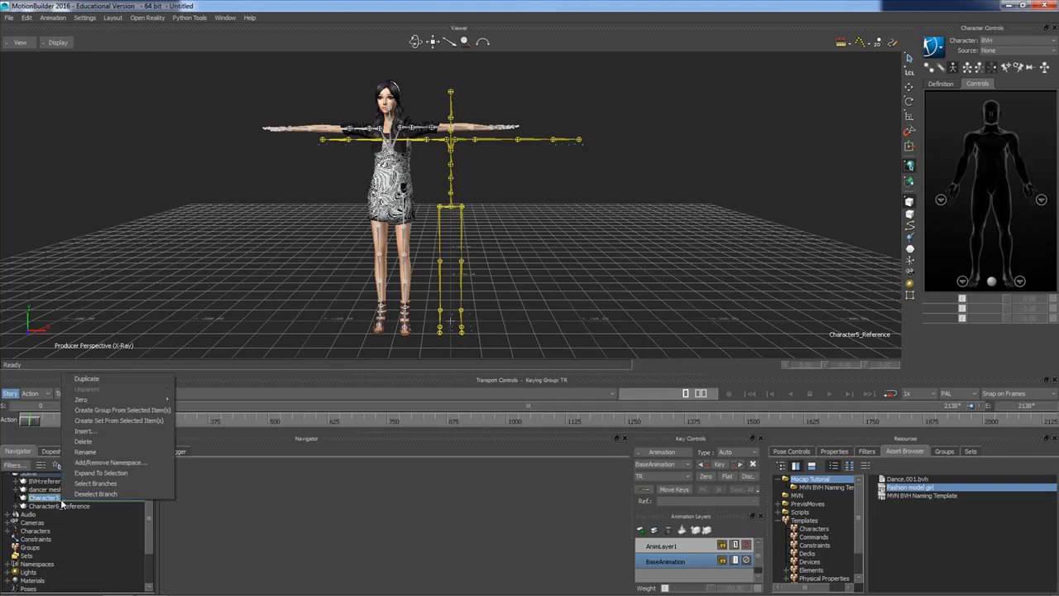
{"action": "left_click", "coordinate": [85, 443]}
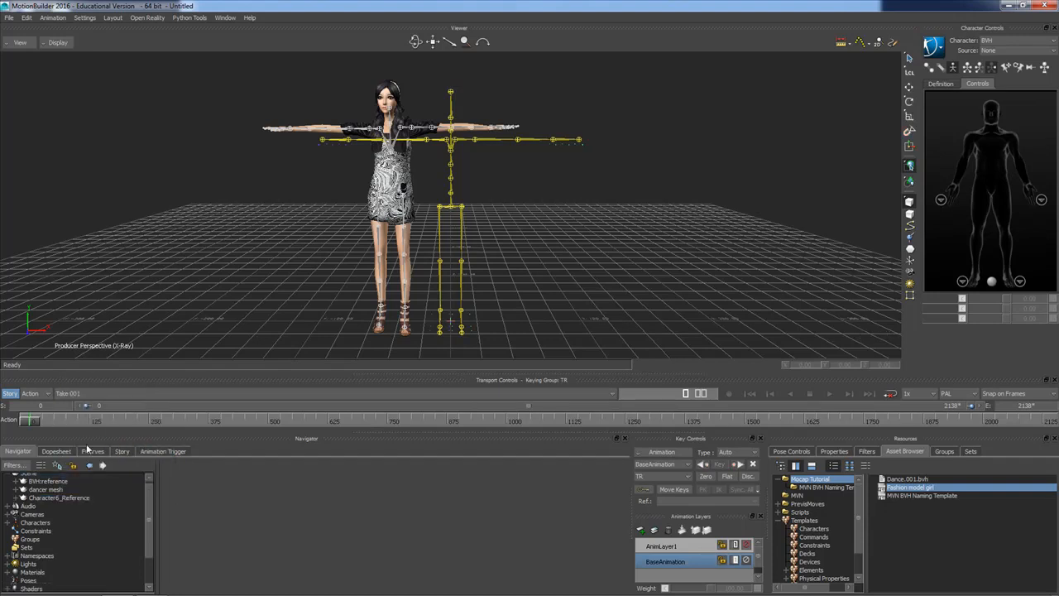
Add the namespace "dancer" to Character6_Reference and its whole branch, and check the prefix on the child nodes.
{"action": "left_click", "coordinate": [58, 498]}
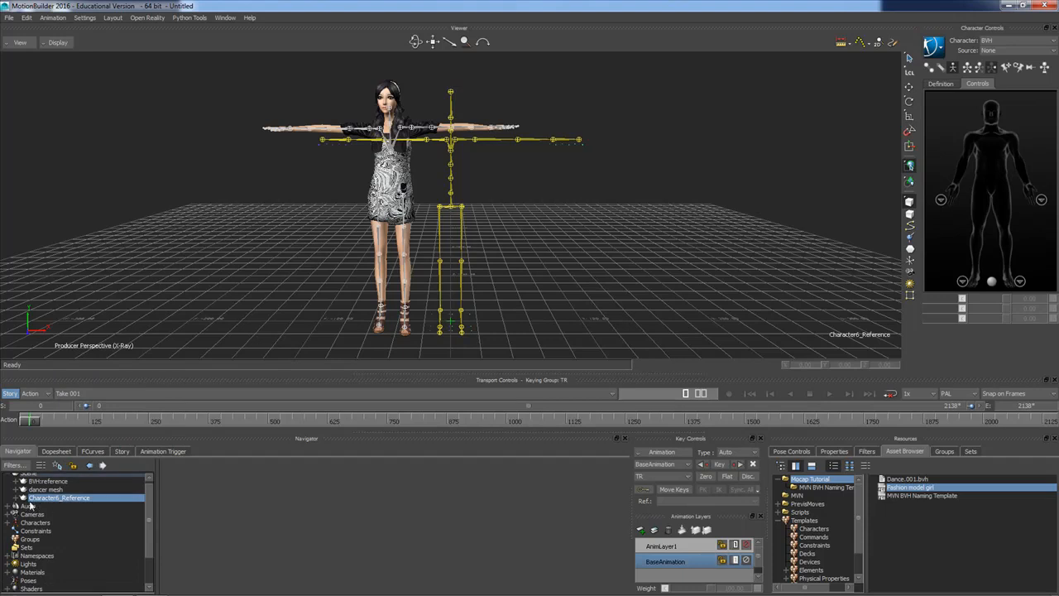
{"action": "left_click", "coordinate": [23, 498]}
{"action": "left_click", "coordinate": [23, 498]}
{"action": "right_click", "coordinate": [50, 501]}
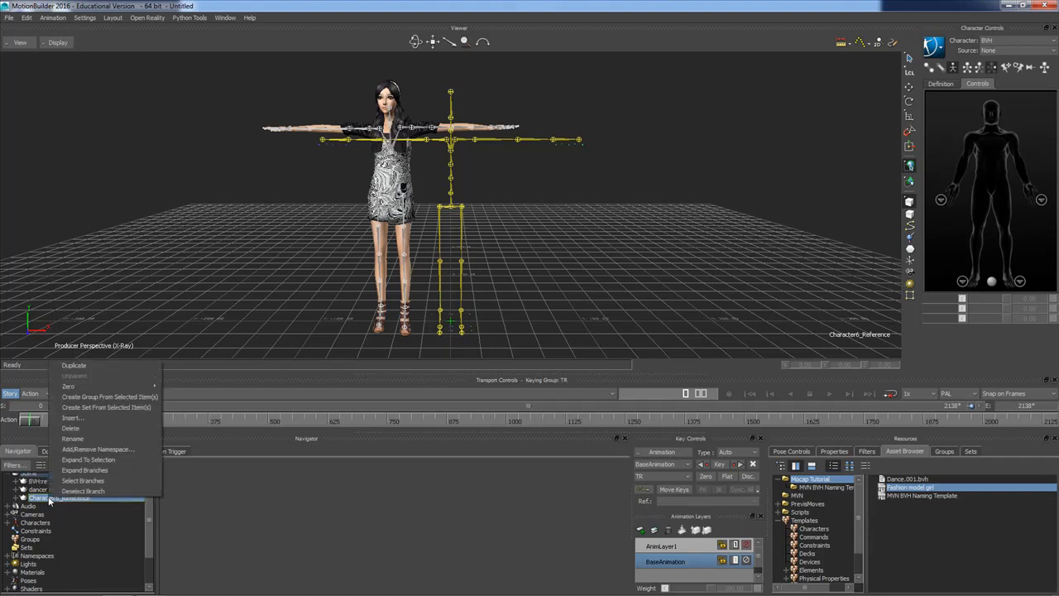
{"action": "left_click", "coordinate": [107, 449]}
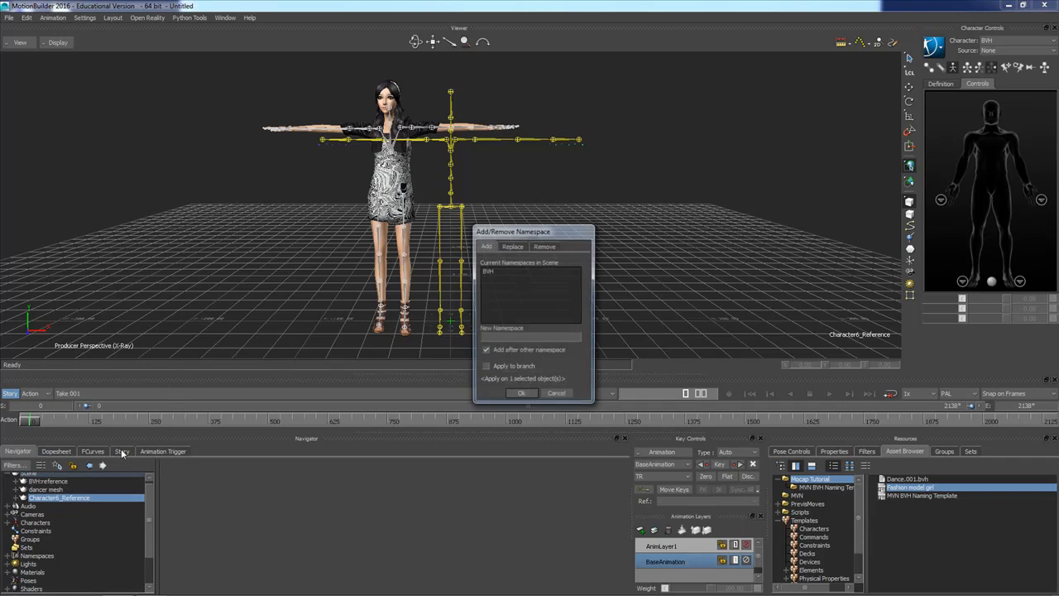
{"action": "left_click", "coordinate": [502, 338]}
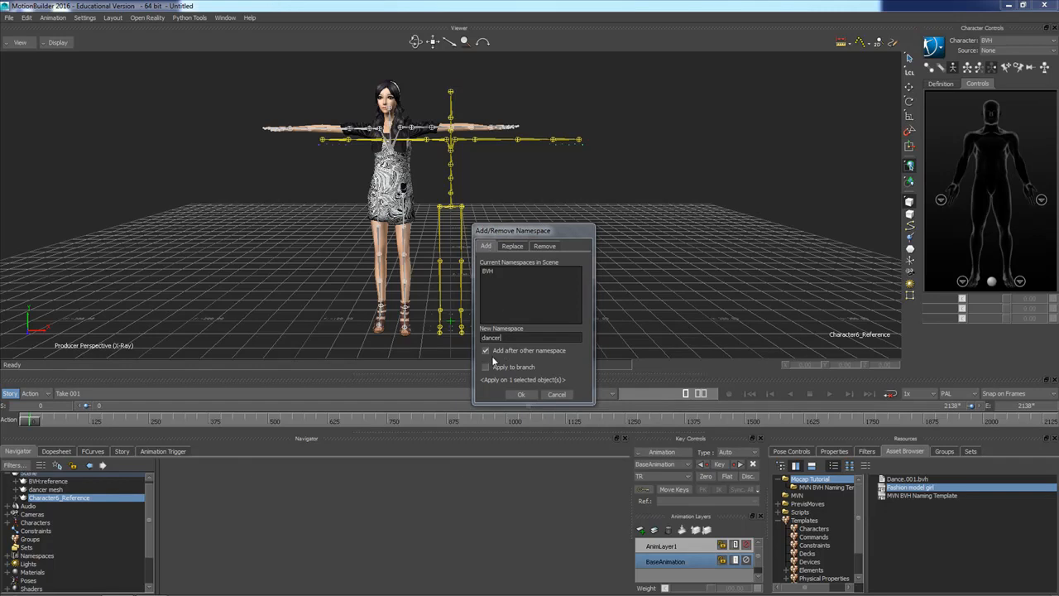
{"action": "left_click", "coordinate": [486, 366]}
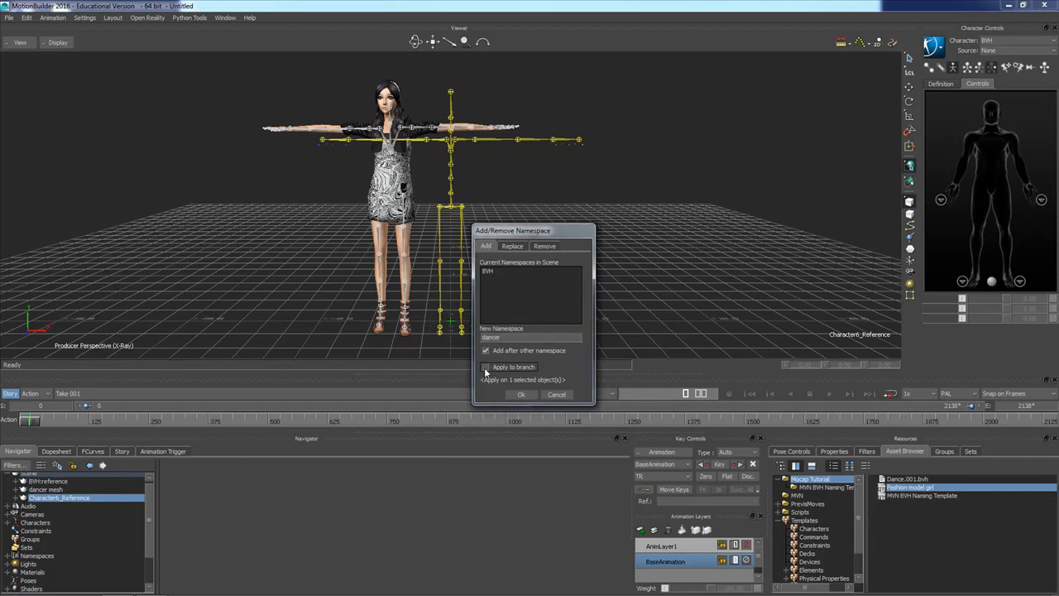
{"action": "left_click", "coordinate": [521, 395]}
{"action": "left_click", "coordinate": [15, 497]}
{"action": "left_click", "coordinate": [23, 506]}
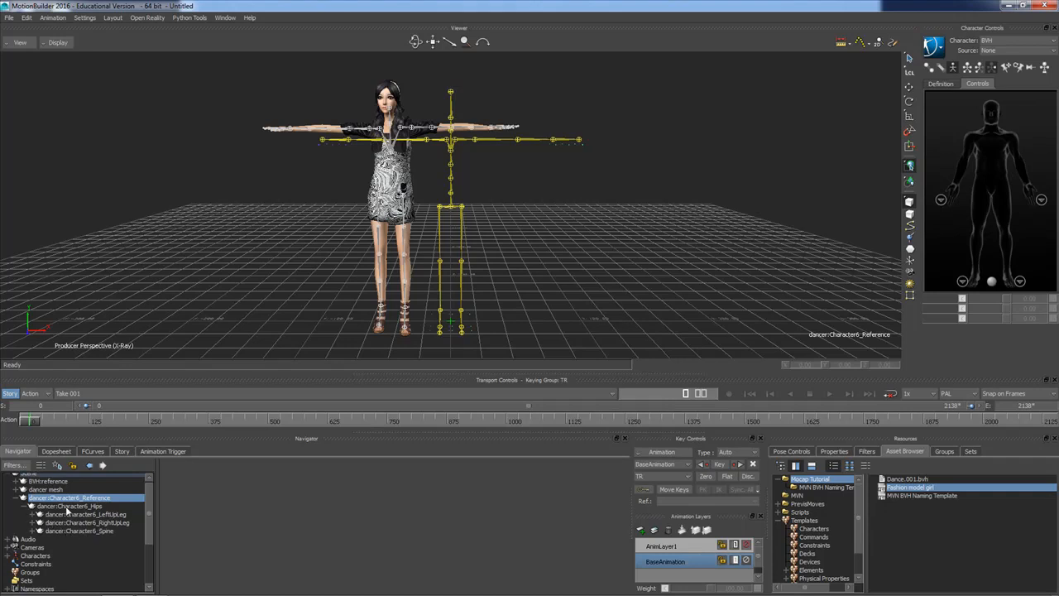
{"action": "left_click", "coordinate": [17, 498]}
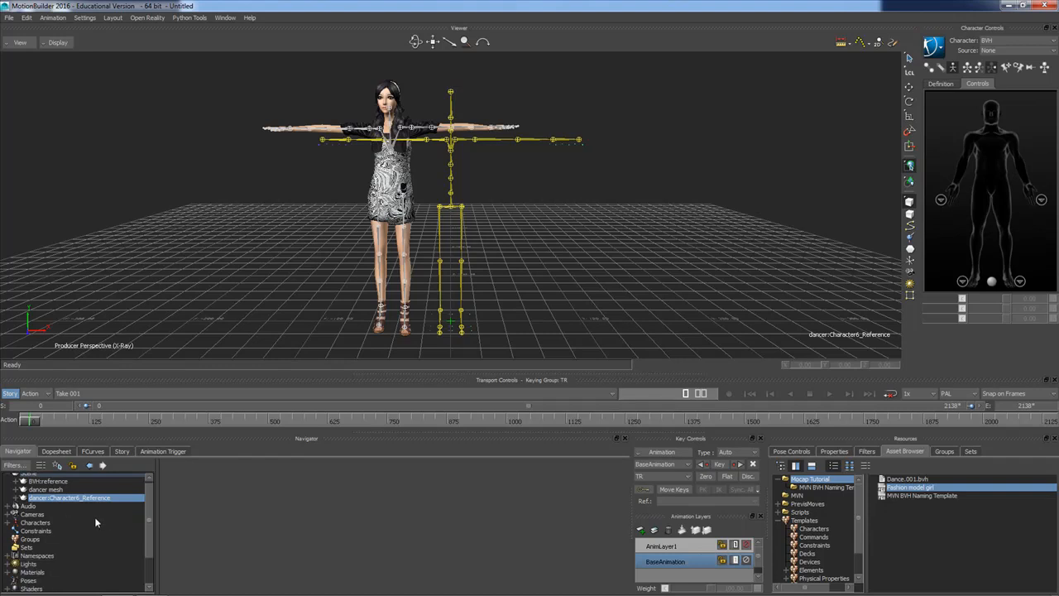
Characterize the skeleton under dancer:Character6_Reference as a biped using the Character template asset.
{"action": "scroll", "coordinate": [94, 516], "scroll_direction": "down", "scroll_amount": 1}
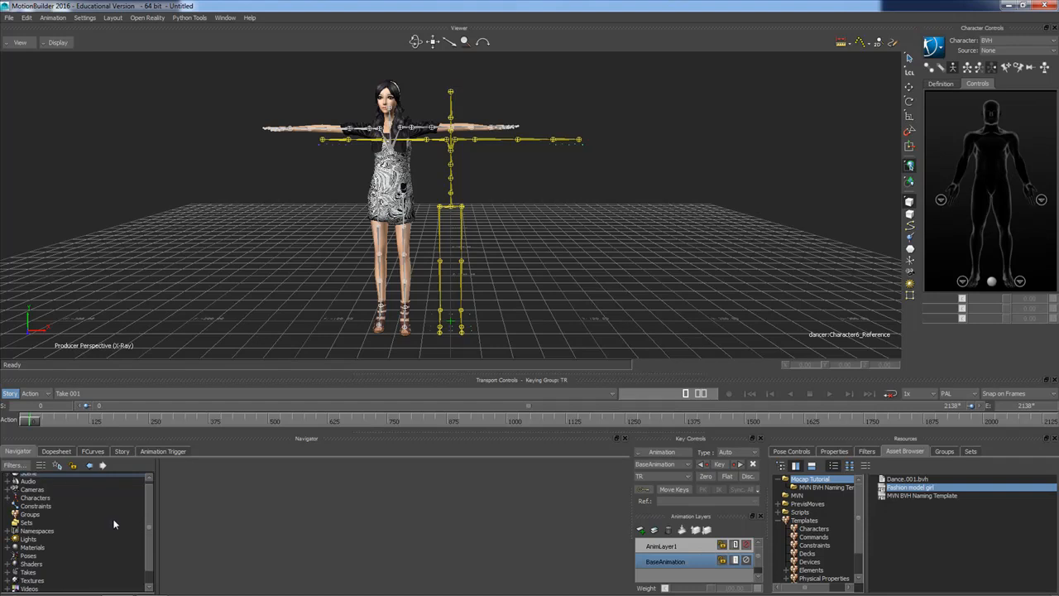
{"action": "left_click", "coordinate": [8, 498]}
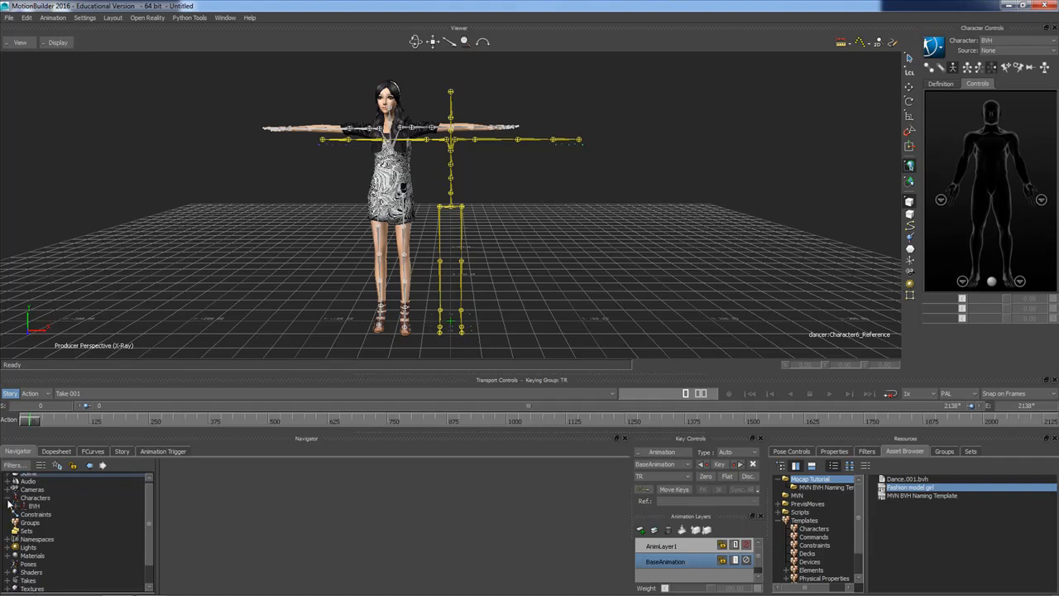
{"action": "left_click", "coordinate": [8, 498]}
{"action": "left_click_drag", "start_coordinate": [147, 505], "coordinate": [147, 496]}
{"action": "left_click", "coordinate": [8, 476]}
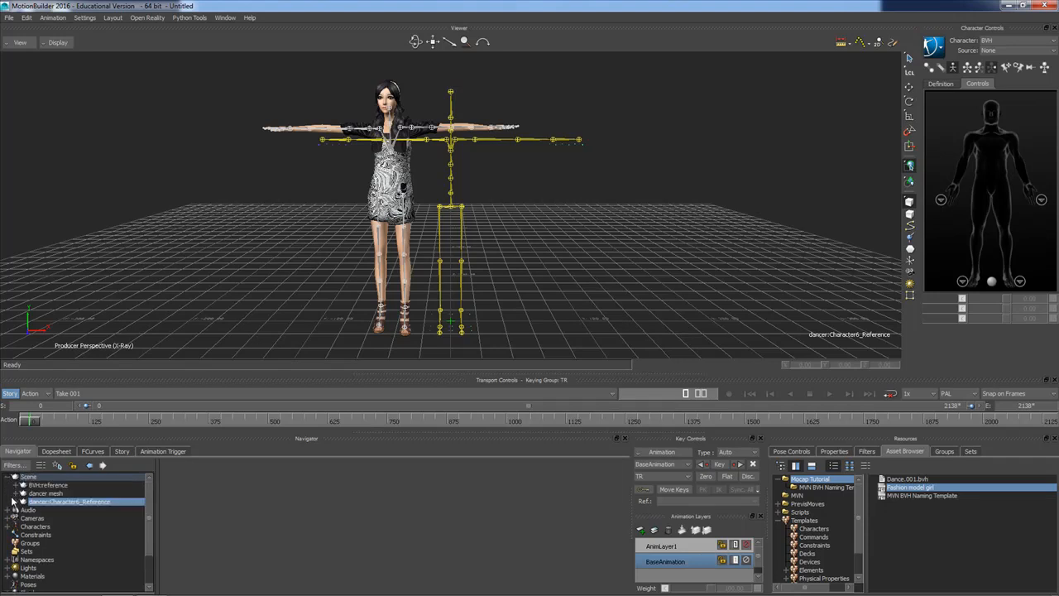
{"action": "left_click", "coordinate": [14, 502]}
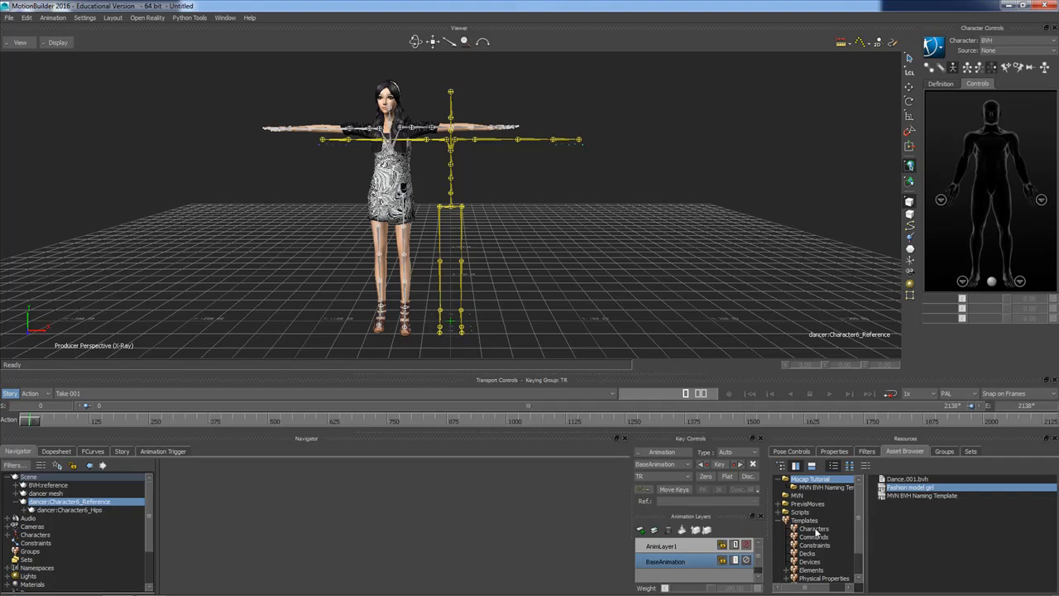
{"action": "left_click", "coordinate": [799, 528]}
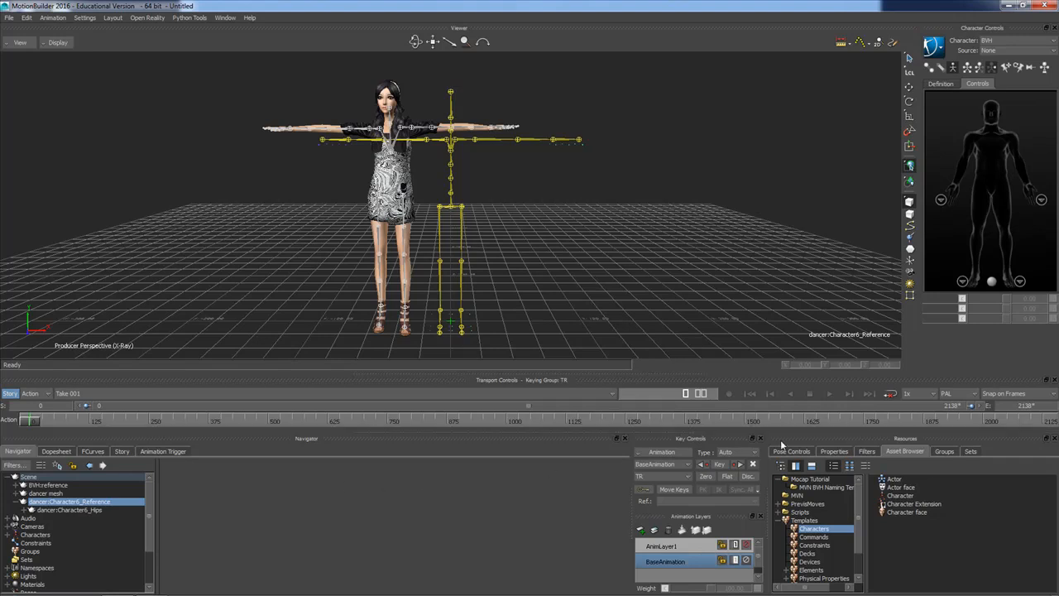
{"action": "left_click", "coordinate": [903, 496]}
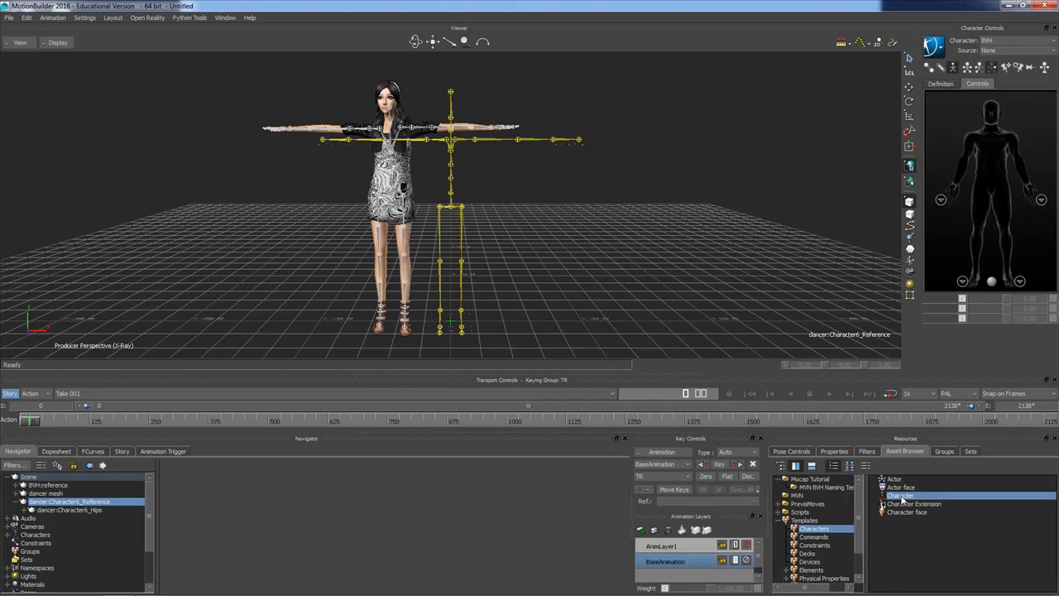
{"action": "left_click_drag", "start_coordinate": [903, 498], "coordinate": [109, 511]}
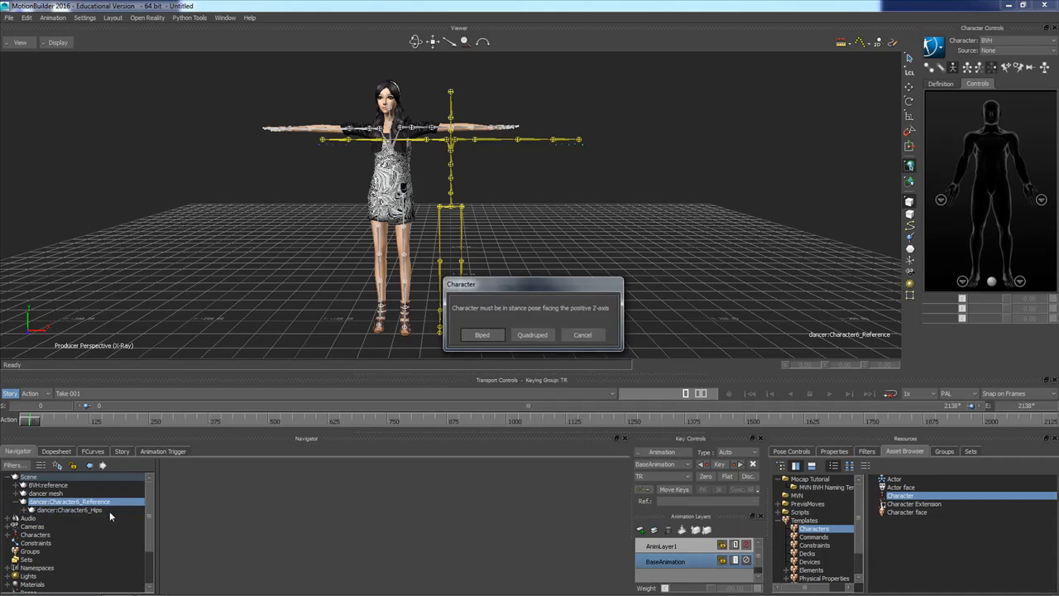
{"action": "left_click", "coordinate": [481, 335]}
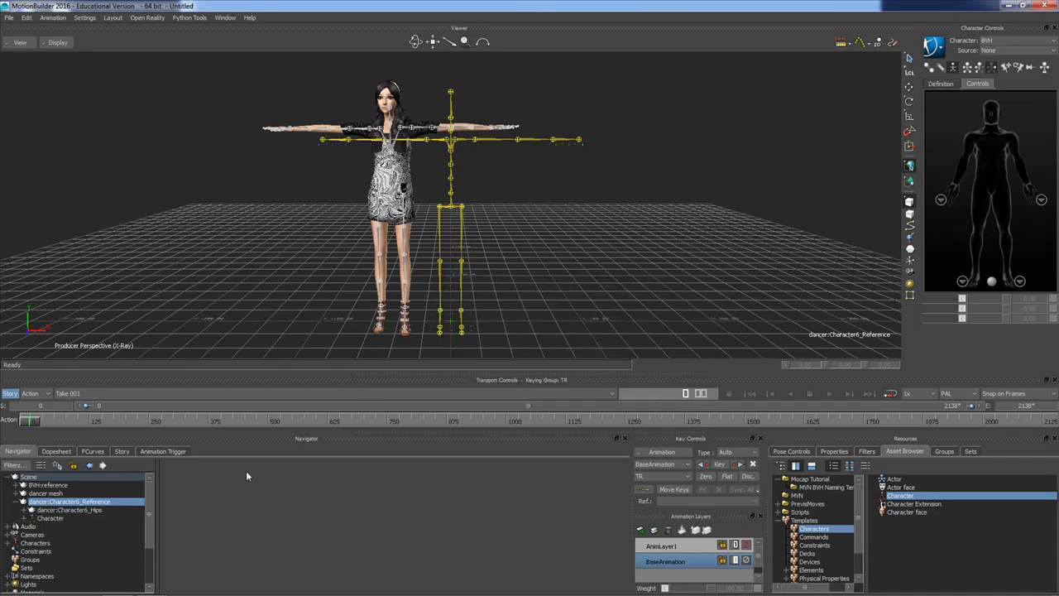
Rename the newly added Character as "dancer".
{"action": "left_click", "coordinate": [7, 543]}
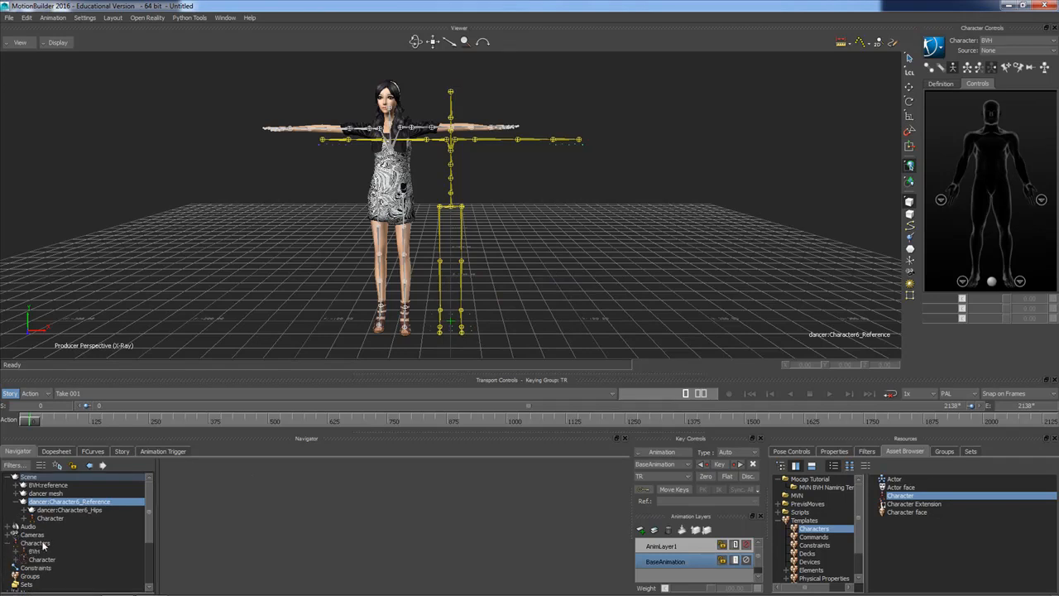
{"action": "left_click", "coordinate": [47, 563]}
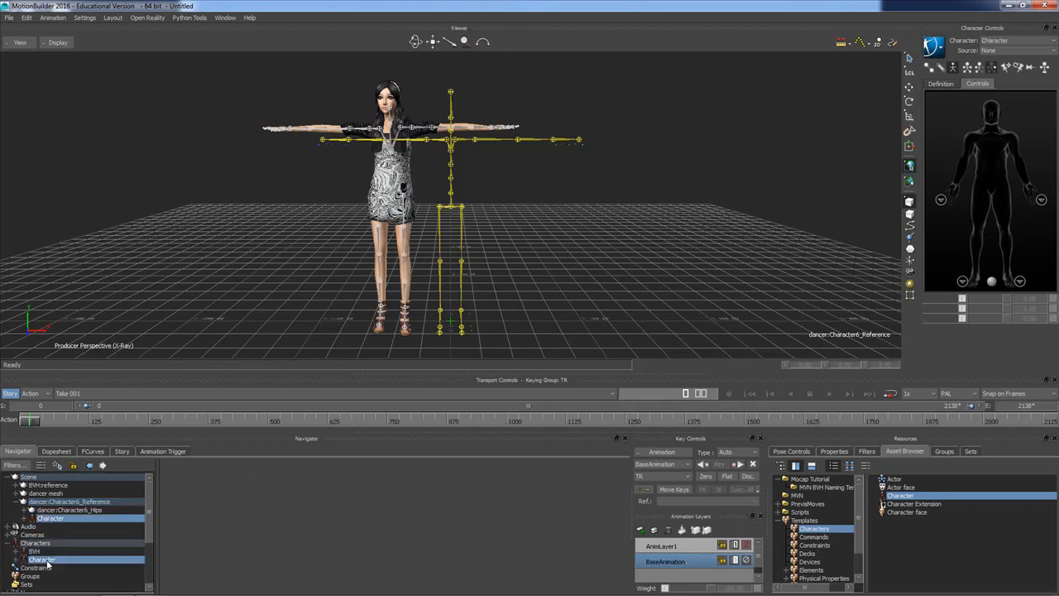
{"action": "right_click", "coordinate": [47, 563]}
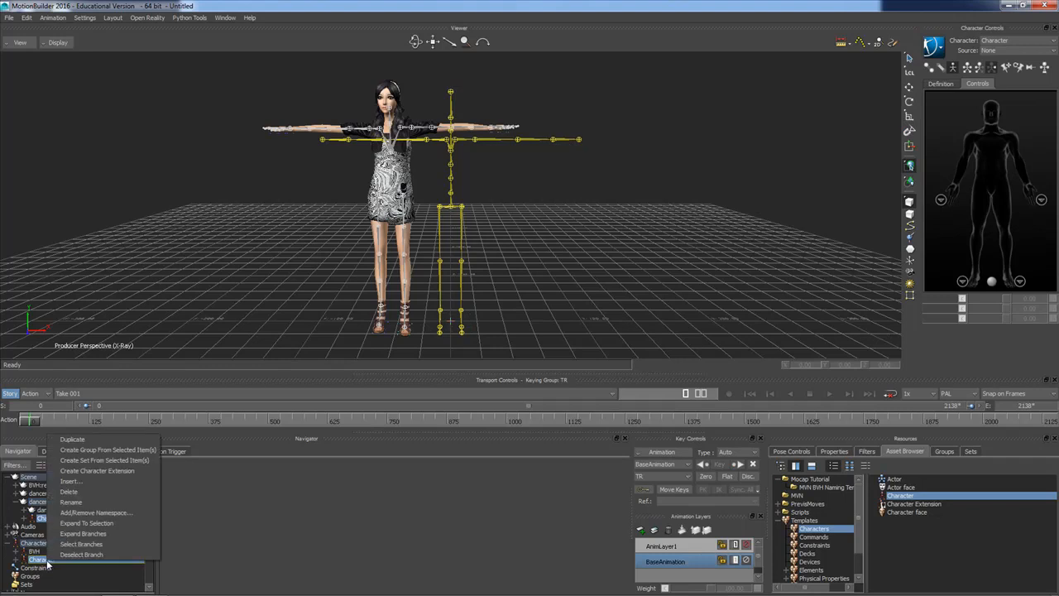
{"action": "left_click", "coordinate": [83, 501]}
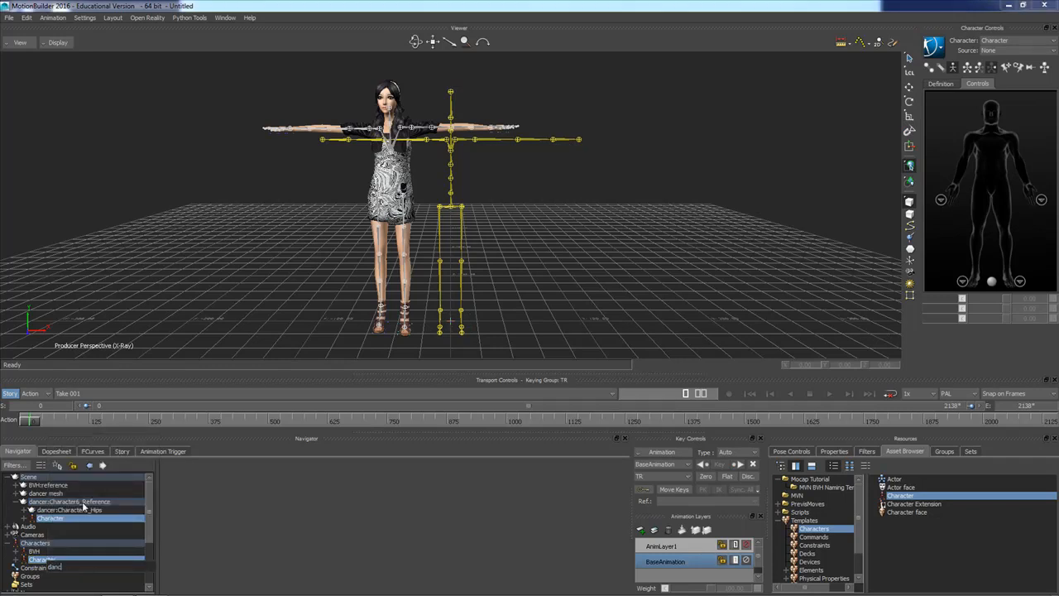
{"action": "key", "text": "Return"}
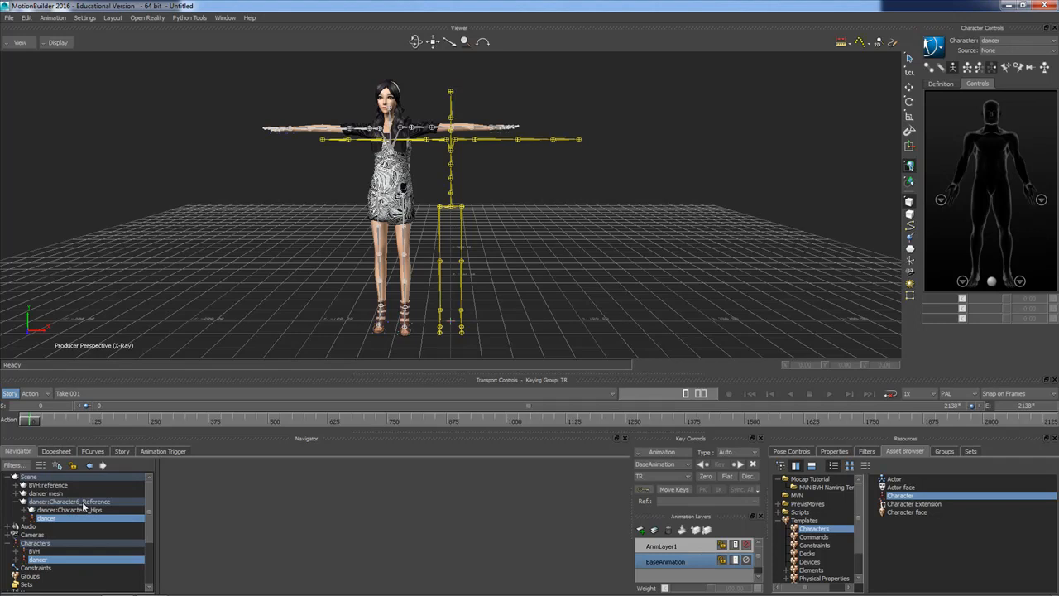
Open the dancer character's definition, create an FK/IK control rig for it, and scrub the start of the timeline.
{"action": "double_click", "coordinate": [40, 560]}
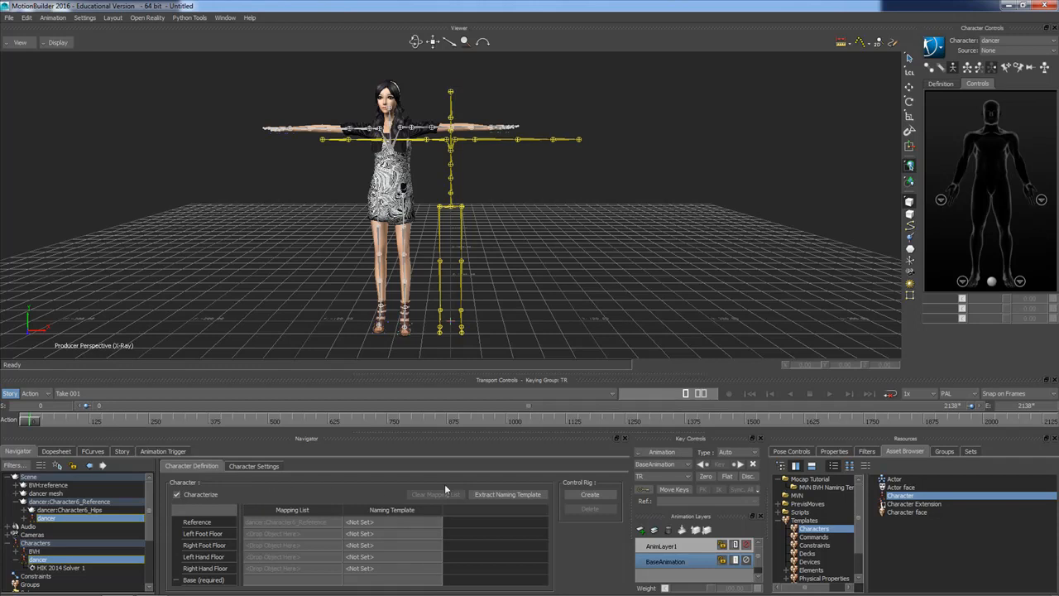
{"action": "left_click", "coordinate": [590, 495]}
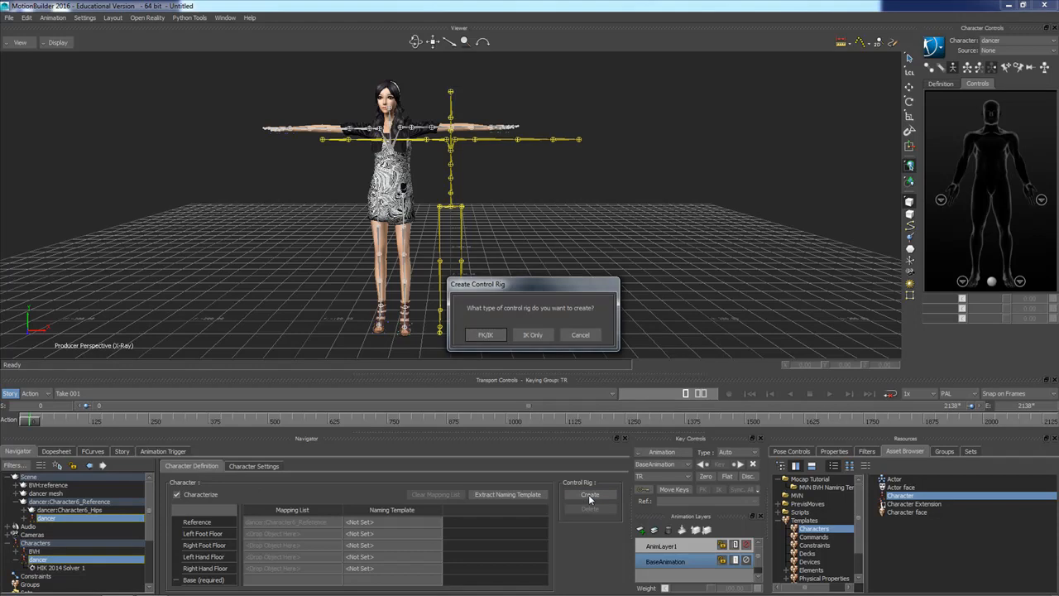
{"action": "left_click", "coordinate": [485, 335]}
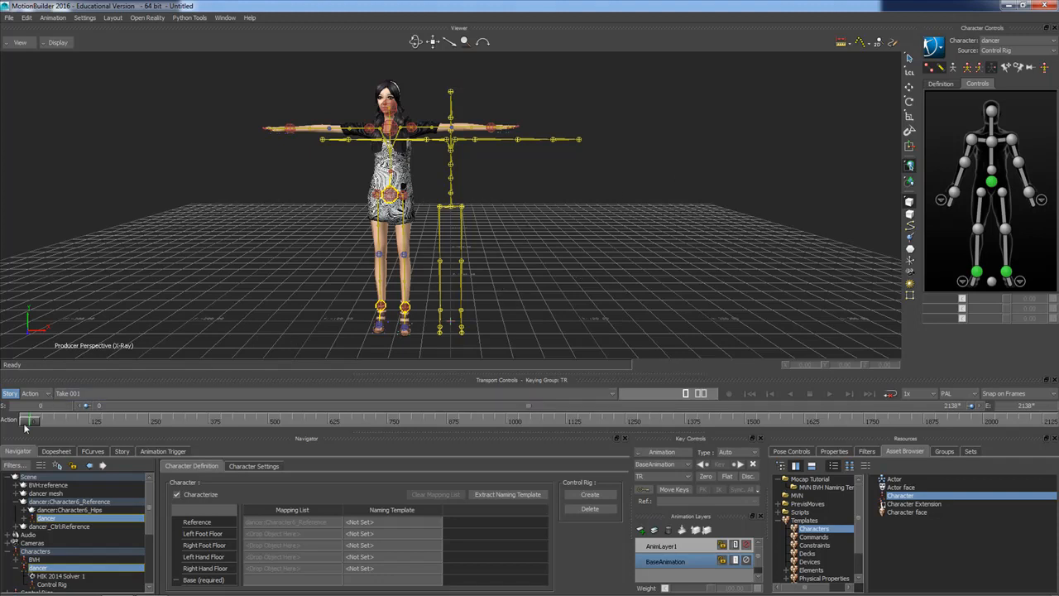
{"action": "mouse_move", "coordinate": [30, 421]}
{"action": "left_mouse_down"}
{"action": "mouse_move", "coordinate": [371, 423]}
{"action": "mouse_move", "coordinate": [29, 421]}
{"action": "left_mouse_up"}
Set the dancer character's input source to BVH and scrub the timeline to preview the transferred motion.
{"action": "left_click", "coordinate": [1007, 52]}
{"action": "left_click", "coordinate": [989, 85]}
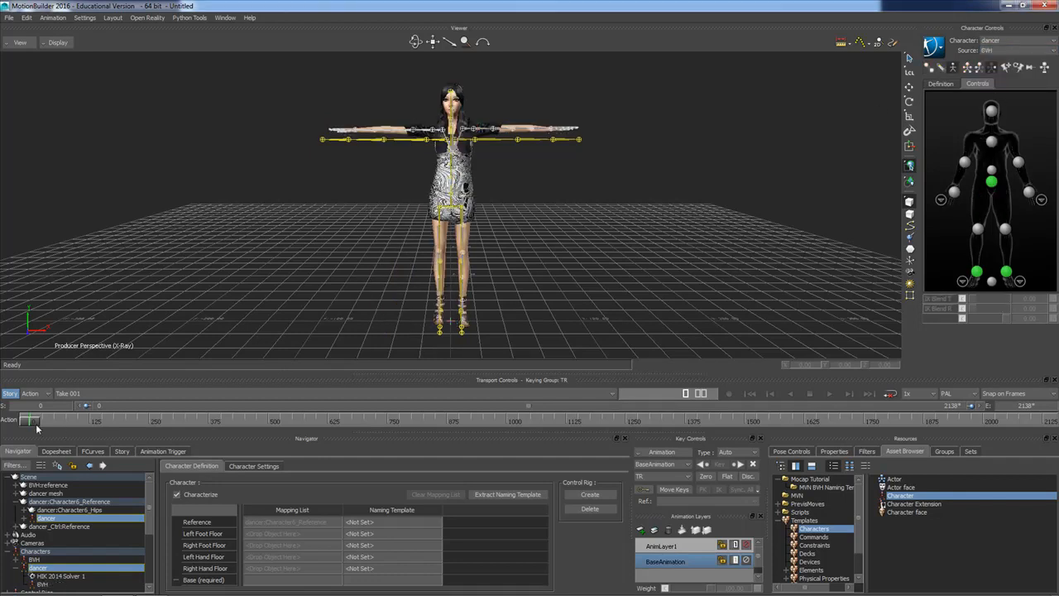
{"action": "left_click_drag", "start_coordinate": [33, 424], "coordinate": [13, 436]}
Plot the BVH-driven animation onto the dancer's control rig at 25 FPS, and scrub the timeline to check it.
{"action": "left_click", "coordinate": [256, 465]}
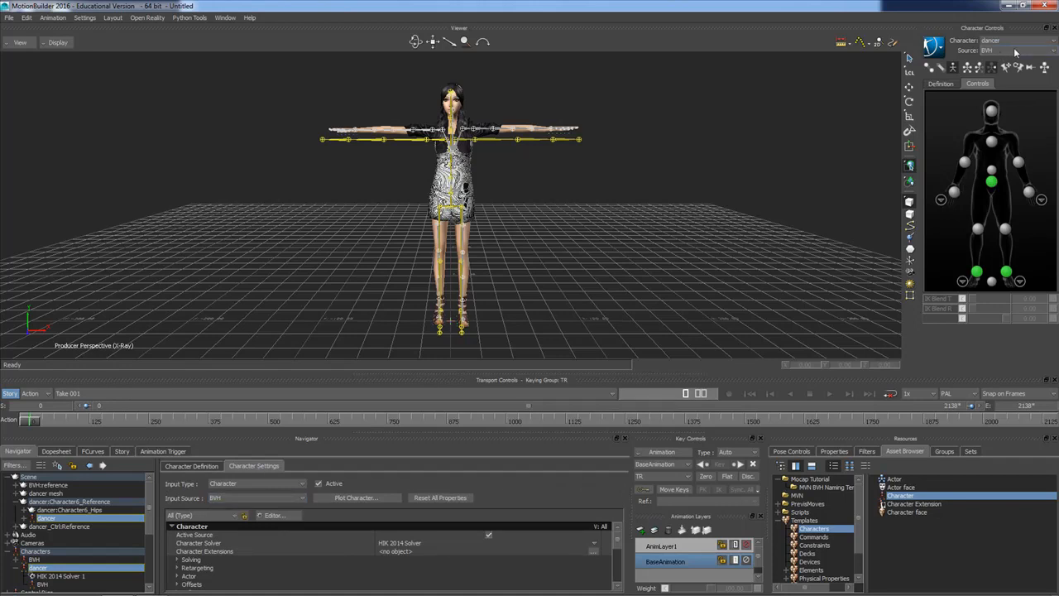
{"action": "left_click", "coordinate": [354, 501]}
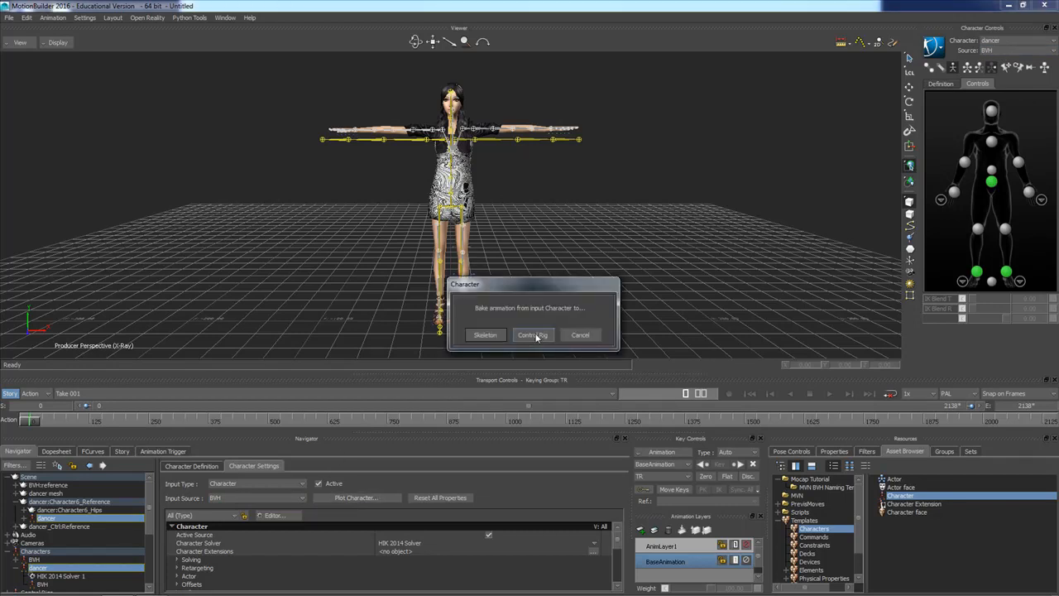
{"action": "left_click", "coordinate": [533, 335]}
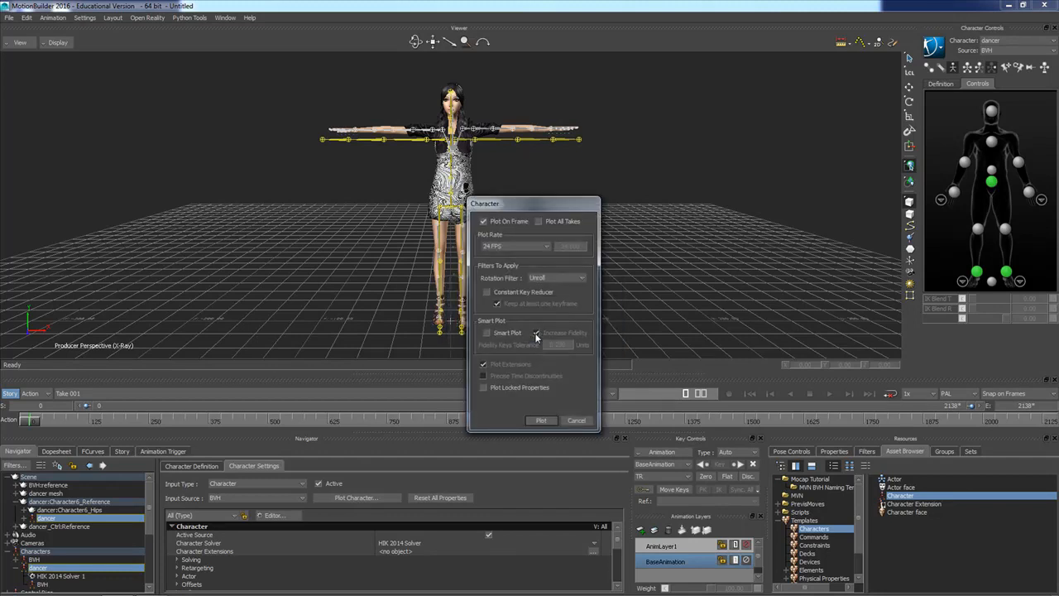
{"action": "left_click", "coordinate": [545, 247]}
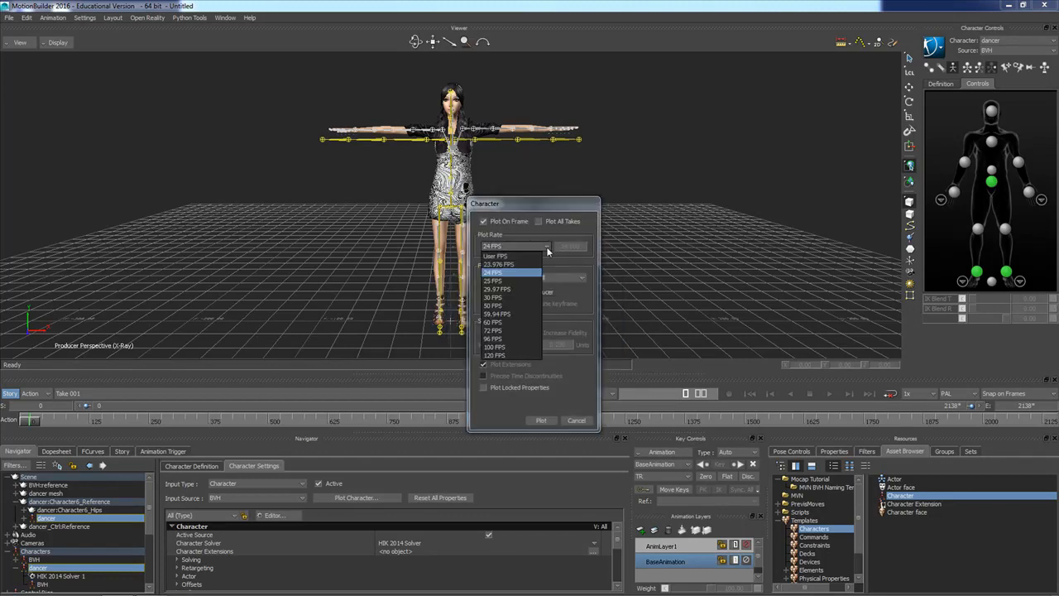
{"action": "left_click", "coordinate": [512, 280]}
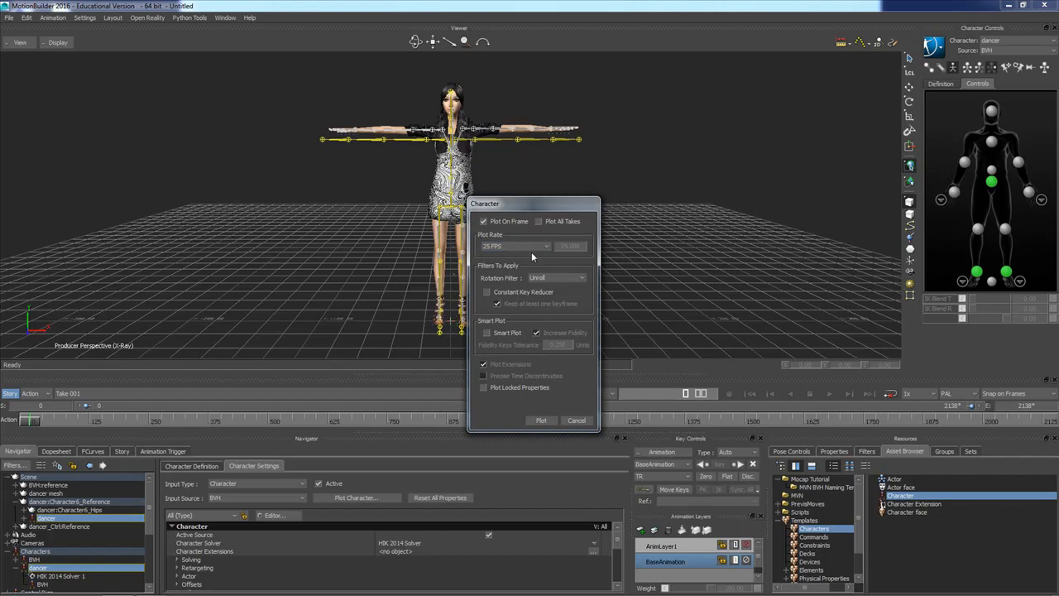
{"action": "left_click", "coordinate": [541, 421]}
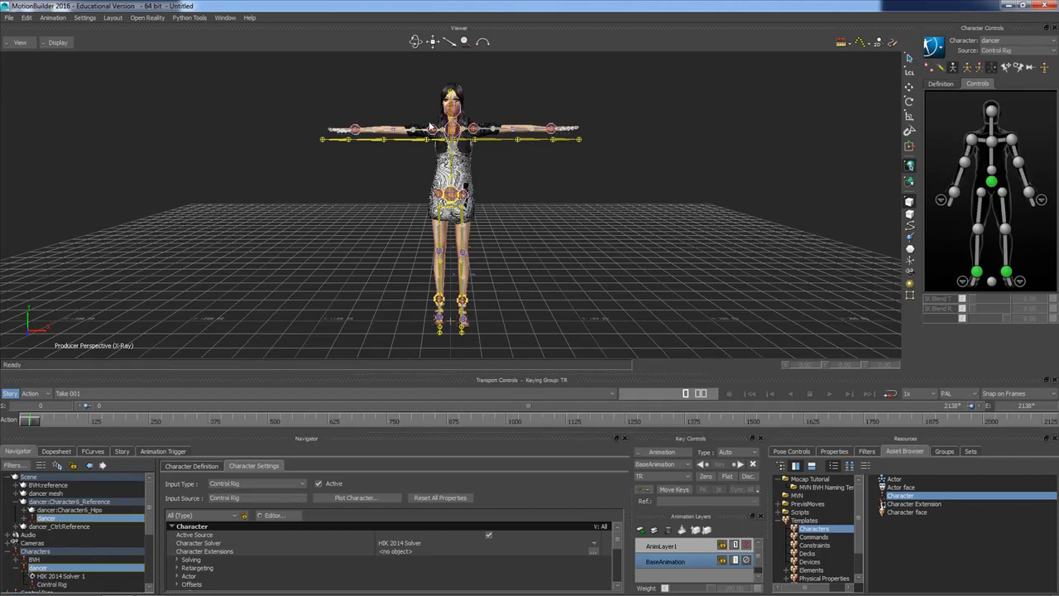
{"action": "mouse_move", "coordinate": [35, 421]}
{"action": "left_mouse_down"}
{"action": "mouse_move", "coordinate": [341, 420]}
{"action": "mouse_move", "coordinate": [25, 422]}
{"action": "left_mouse_up"}
Delete the BVH:reference skeleton with all its branches, including the BVH character and every constraint tied to it.
{"action": "left_click", "coordinate": [49, 485]}
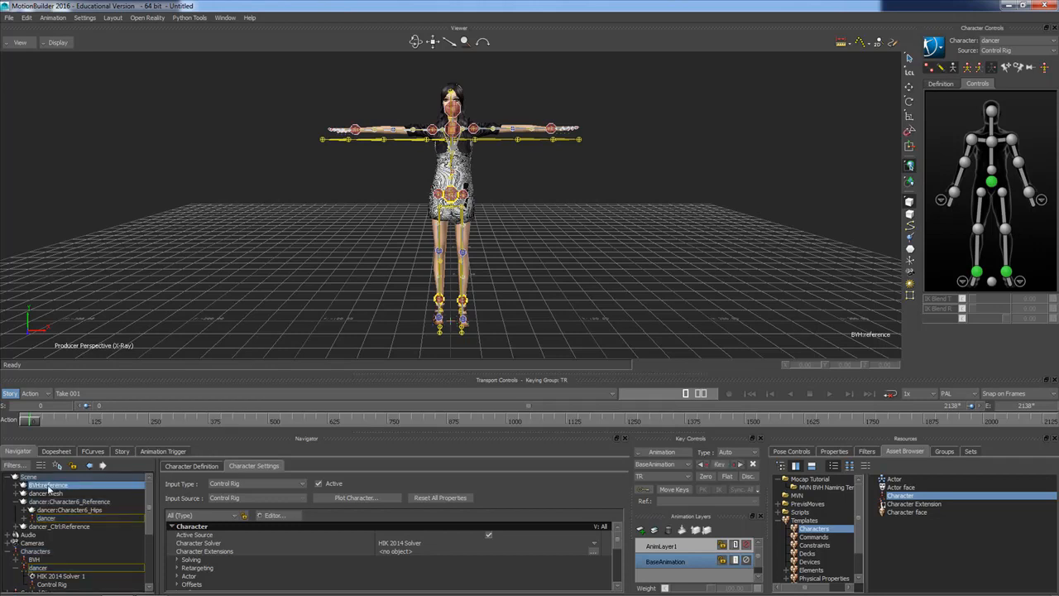
{"action": "right_click", "coordinate": [49, 488]}
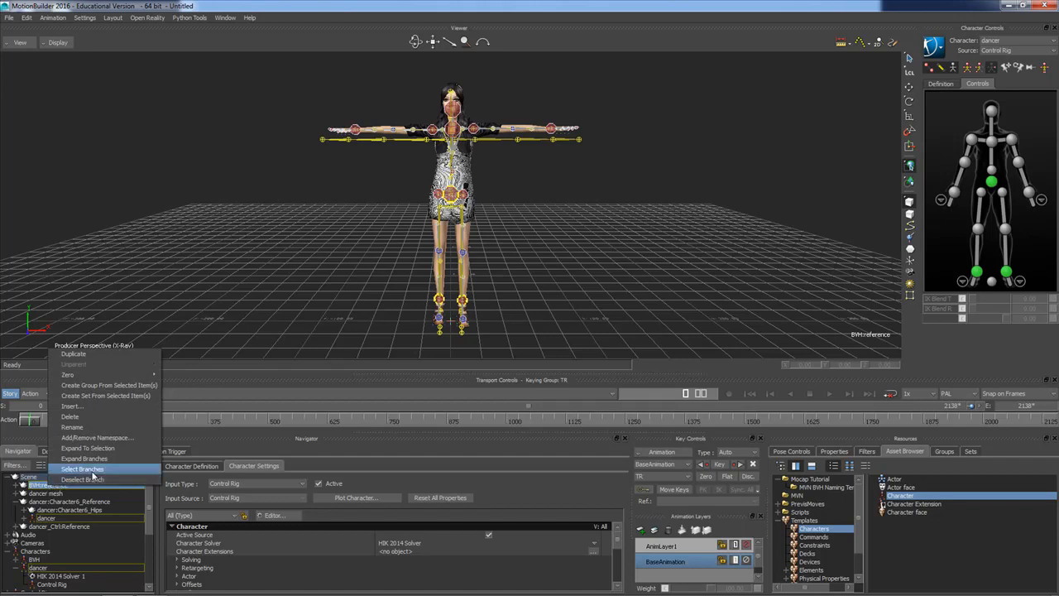
{"action": "left_click", "coordinate": [83, 469]}
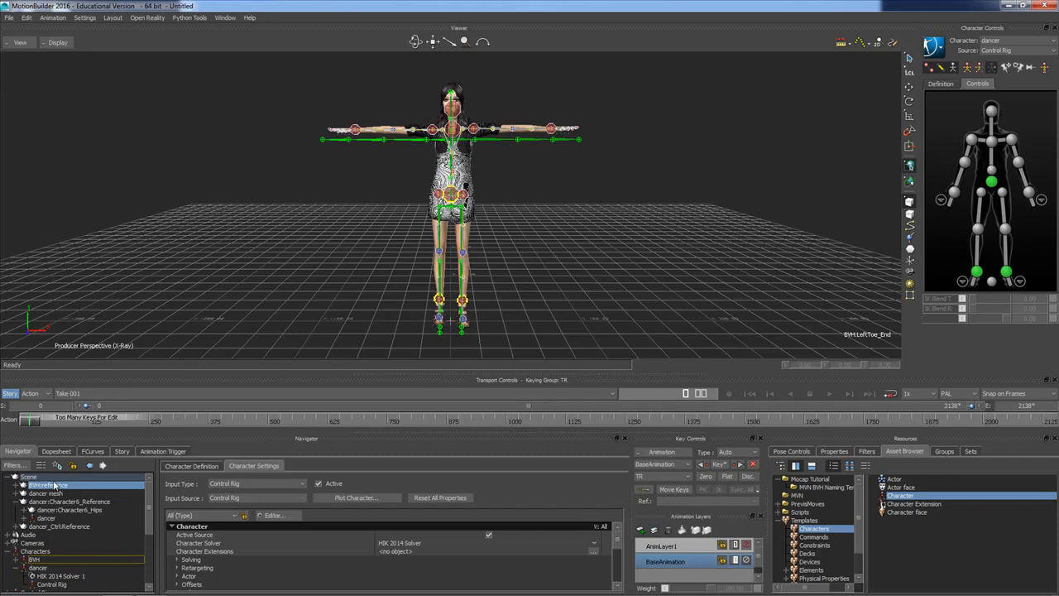
{"action": "right_click", "coordinate": [57, 492]}
{"action": "left_click", "coordinate": [78, 417]}
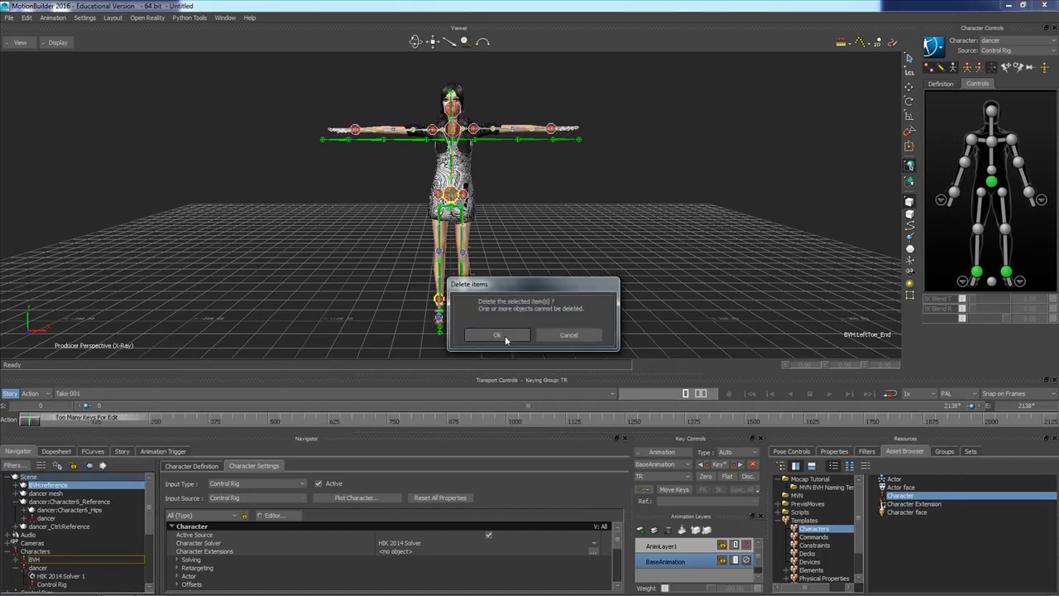
{"action": "left_click", "coordinate": [499, 335]}
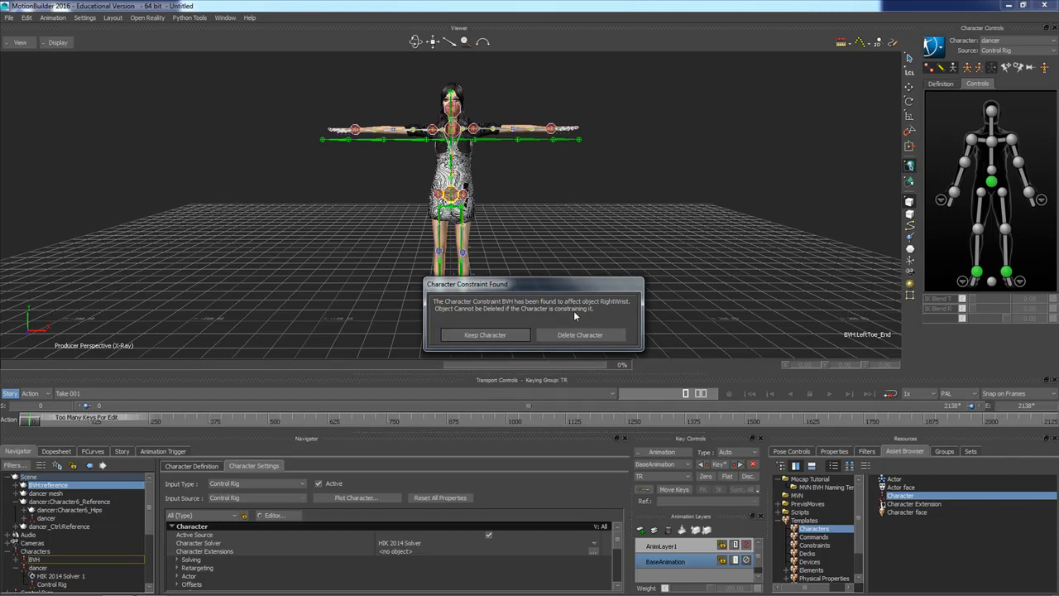
{"action": "left_click", "coordinate": [574, 337]}
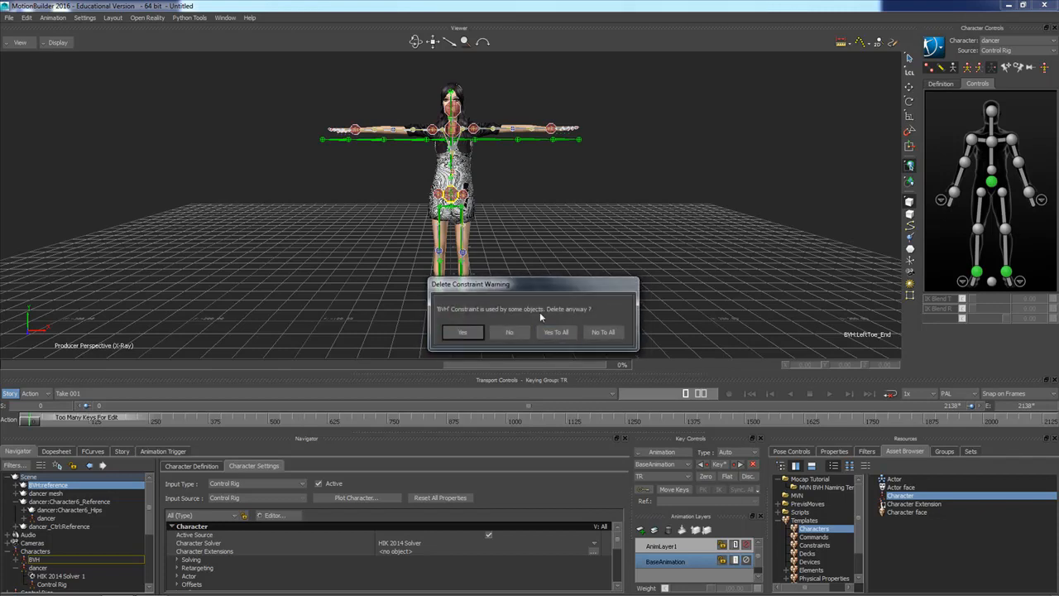
{"action": "left_click", "coordinate": [555, 332]}
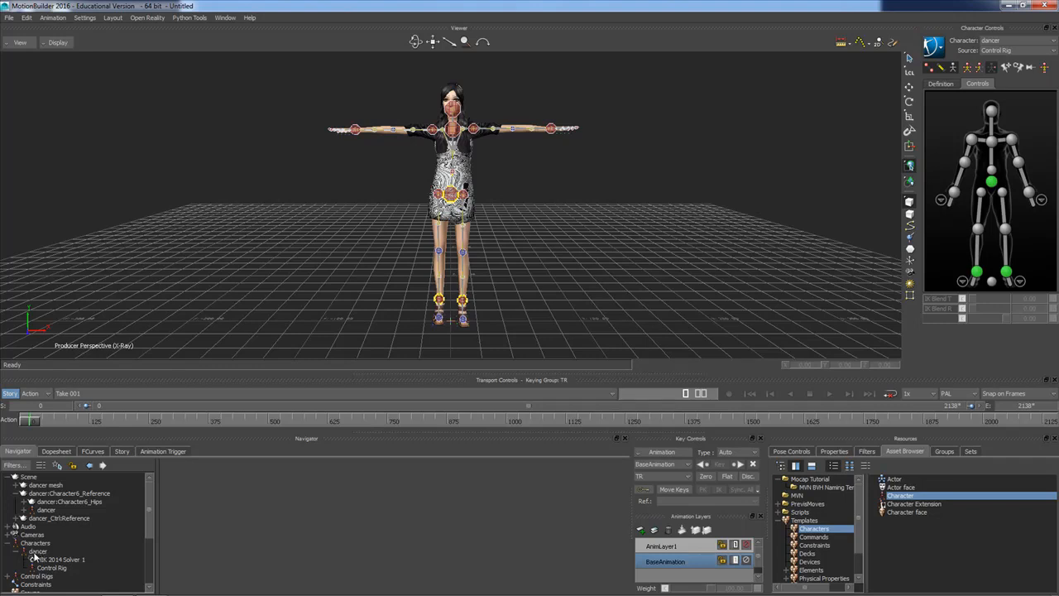
Rename the dancer character's control rig as "dancer" and check the contents of the dancer_Ctrl:Reference branch.
{"action": "left_click", "coordinate": [31, 501]}
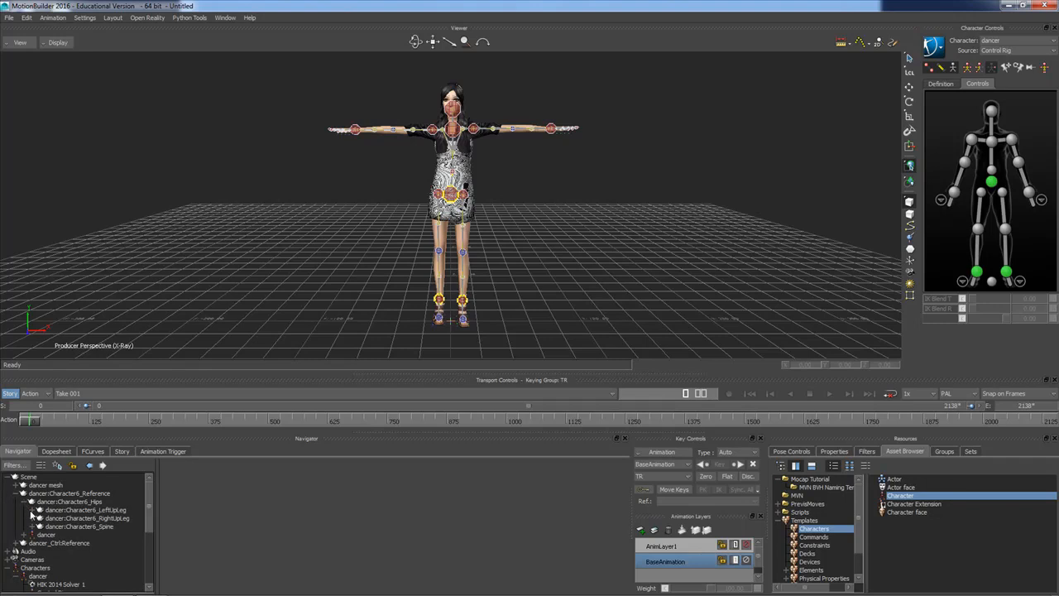
{"action": "left_click", "coordinate": [30, 501]}
{"action": "left_click", "coordinate": [22, 493]}
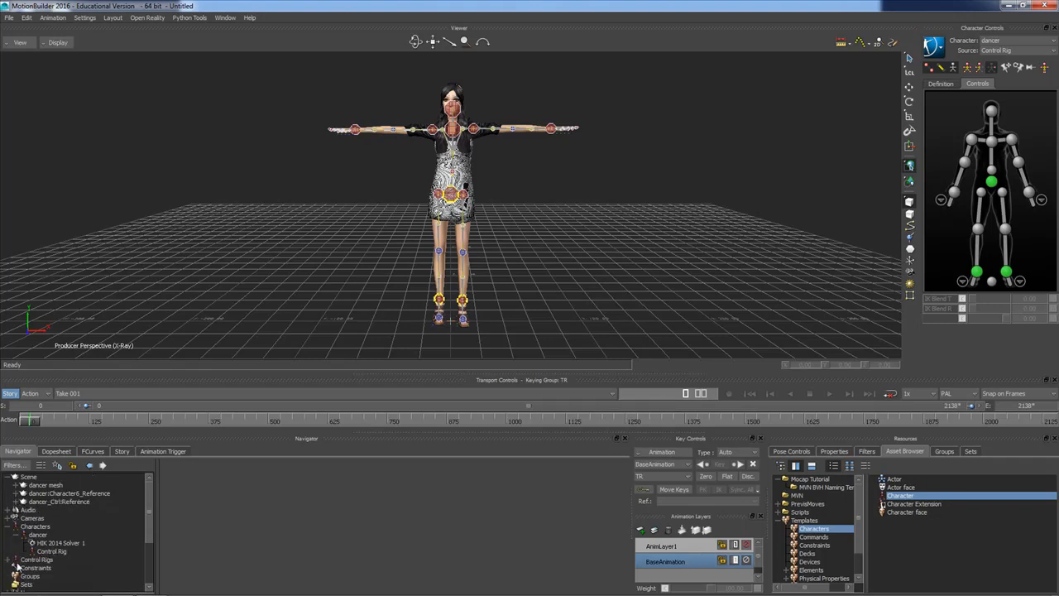
{"action": "left_click", "coordinate": [10, 561]}
{"action": "left_click", "coordinate": [53, 569]}
{"action": "left_click_drag", "start_coordinate": [53, 571], "coordinate": [79, 526]}
{"action": "type", "text": "dancer"}
{"action": "key", "text": "Return"}
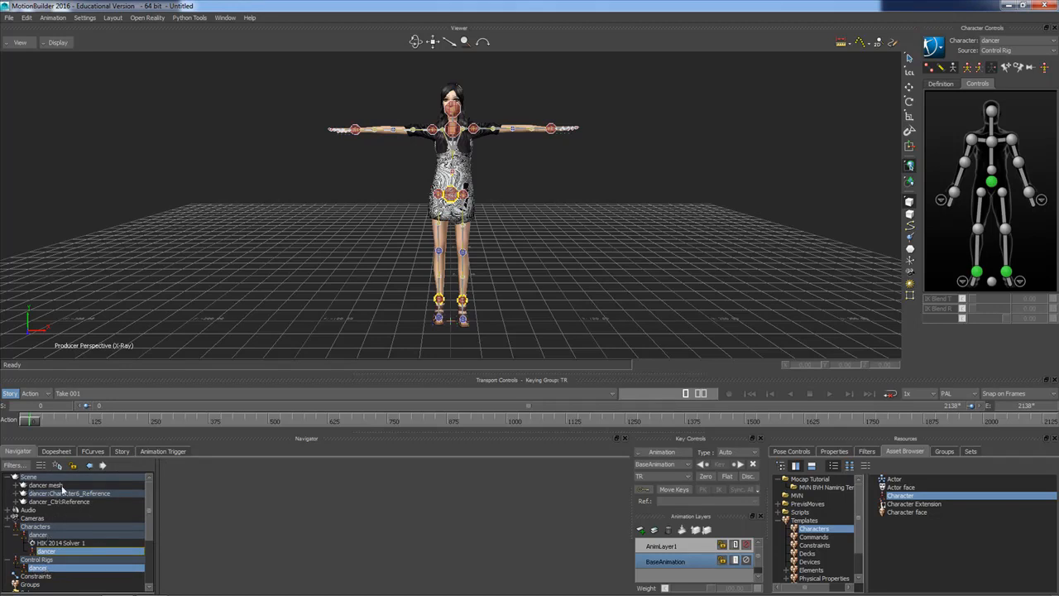
{"action": "left_click", "coordinate": [15, 502]}
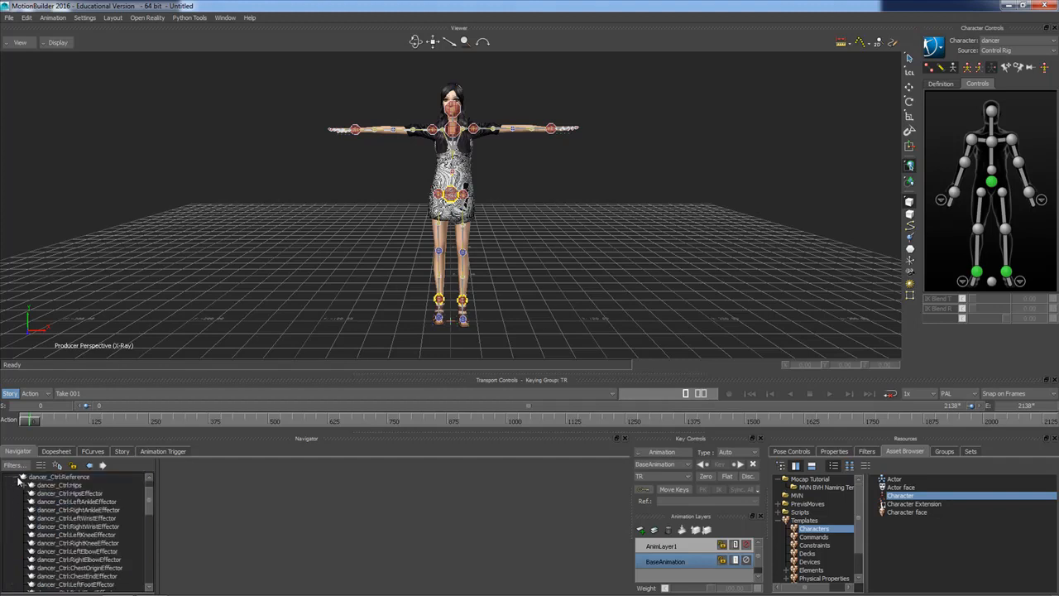
{"action": "left_click", "coordinate": [23, 477]}
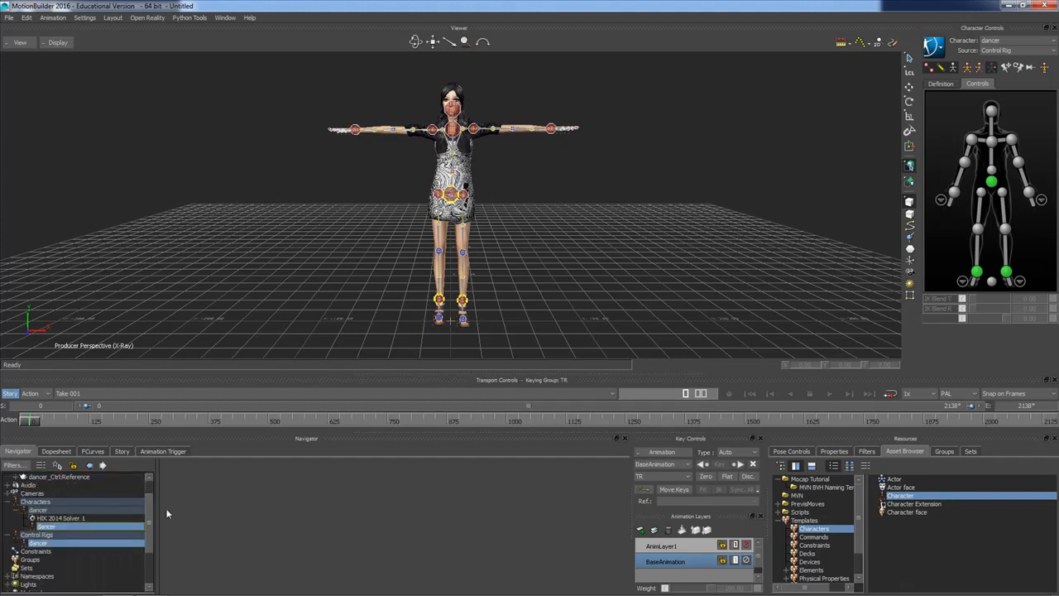
{"action": "left_click_drag", "start_coordinate": [152, 519], "coordinate": [154, 487]}
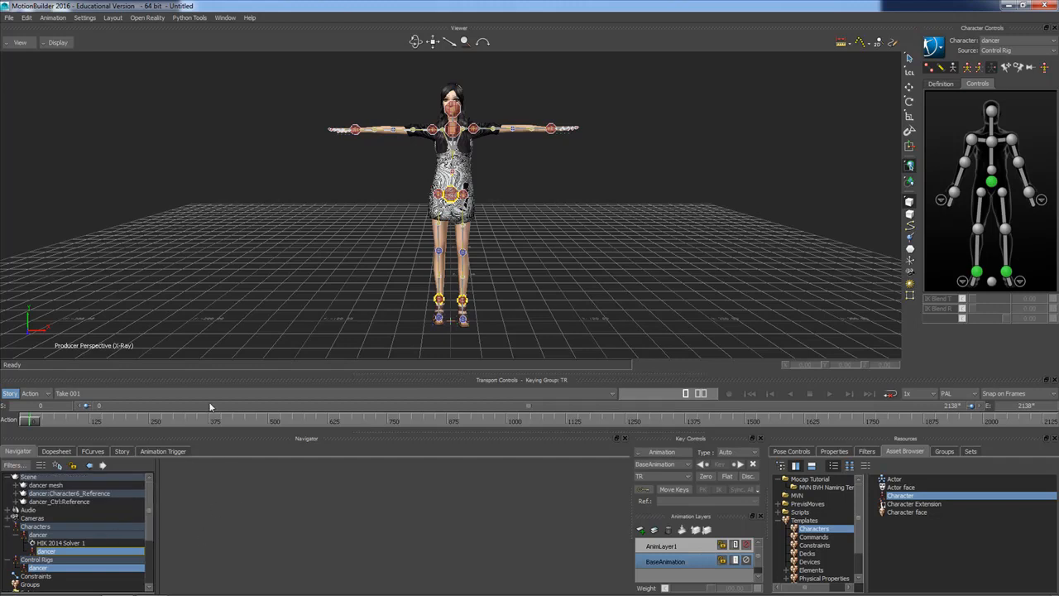
Save the scene as a binary FBX file named "dancer_rig_plotted" in the Mocap Tutorial folder, including Take 001.
{"action": "left_click", "coordinate": [9, 17]}
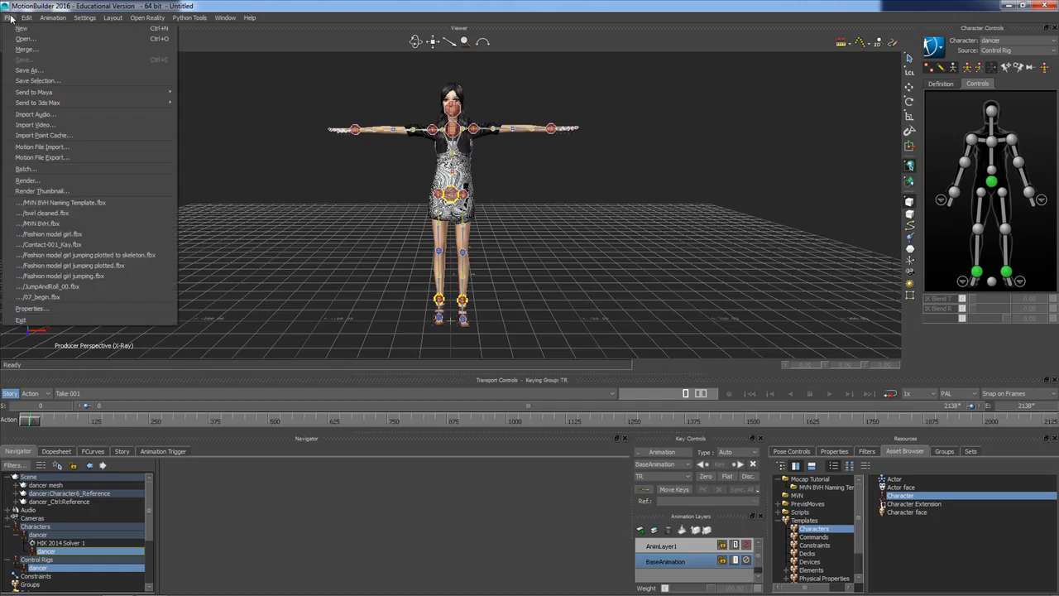
{"action": "left_click", "coordinate": [25, 70]}
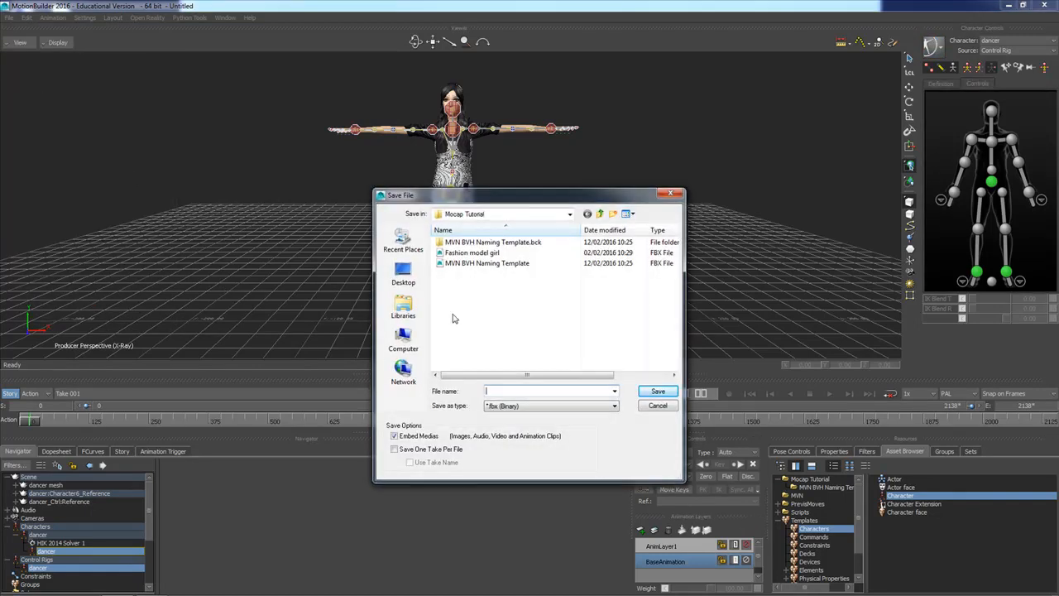
{"action": "left_click", "coordinate": [505, 392]}
{"action": "type", "text": "da"}
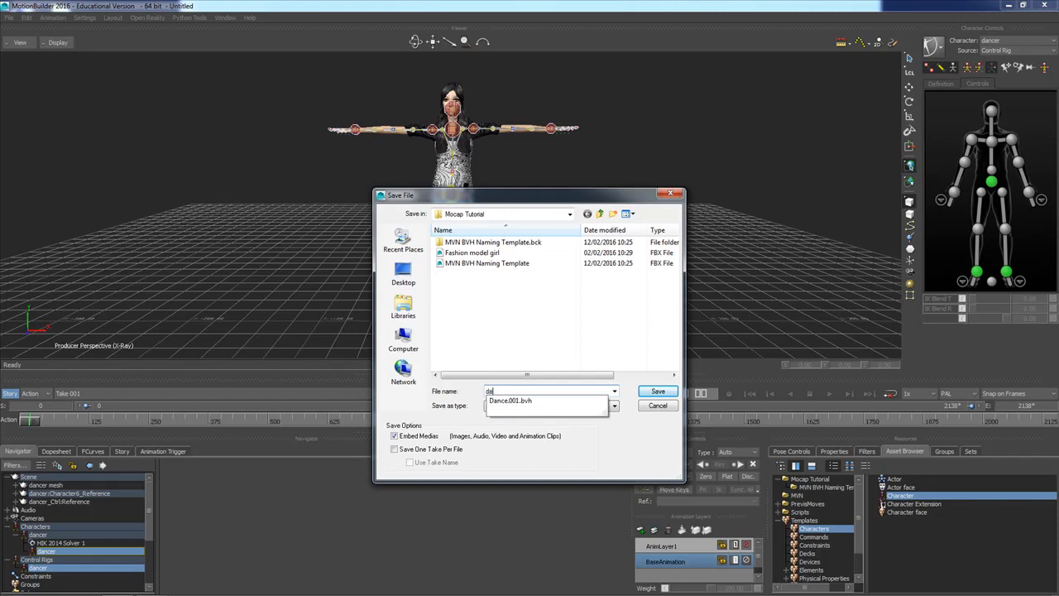
{"action": "type", "text": "ncer_"}
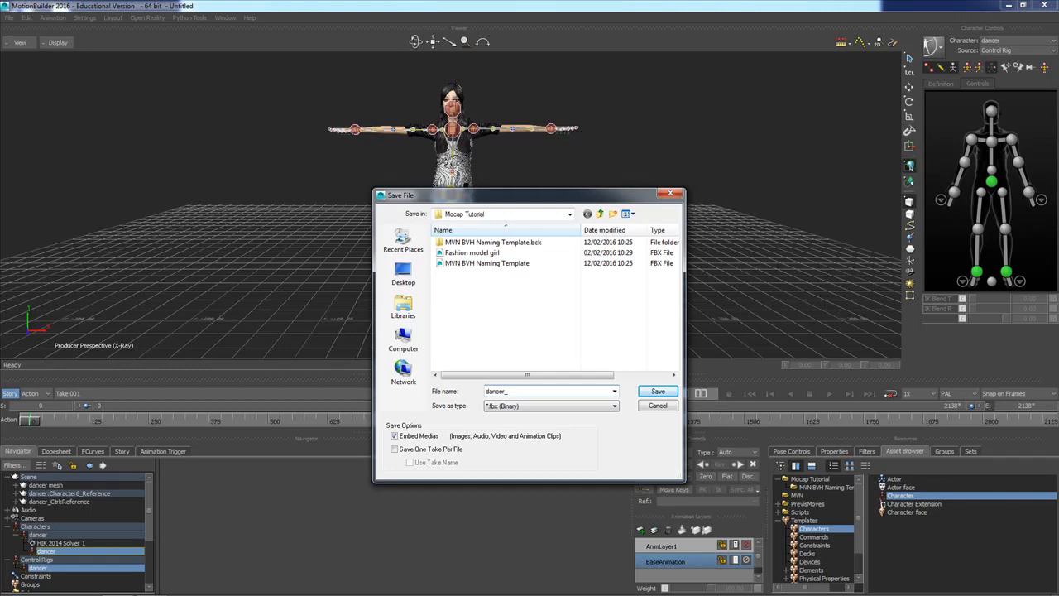
{"action": "type", "text": "rig_plotted"}
{"action": "left_click", "coordinate": [659, 392]}
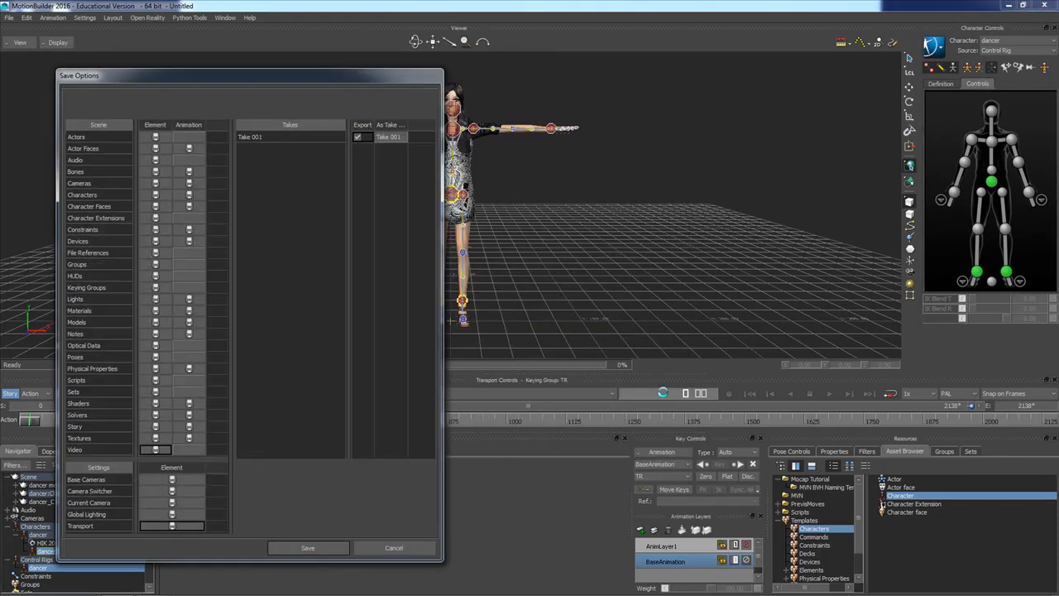
{"action": "left_click", "coordinate": [308, 547]}
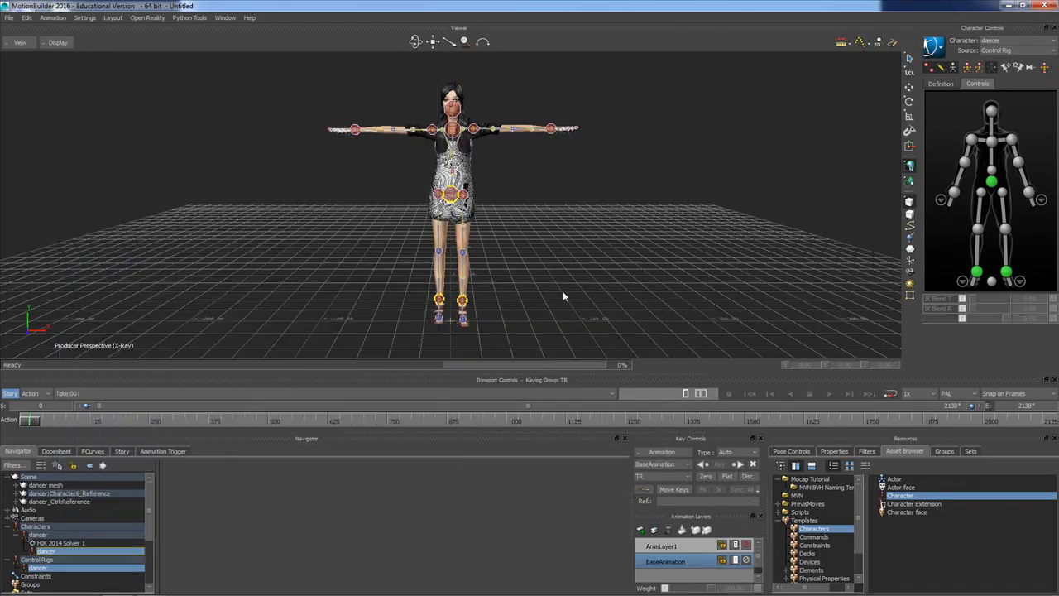